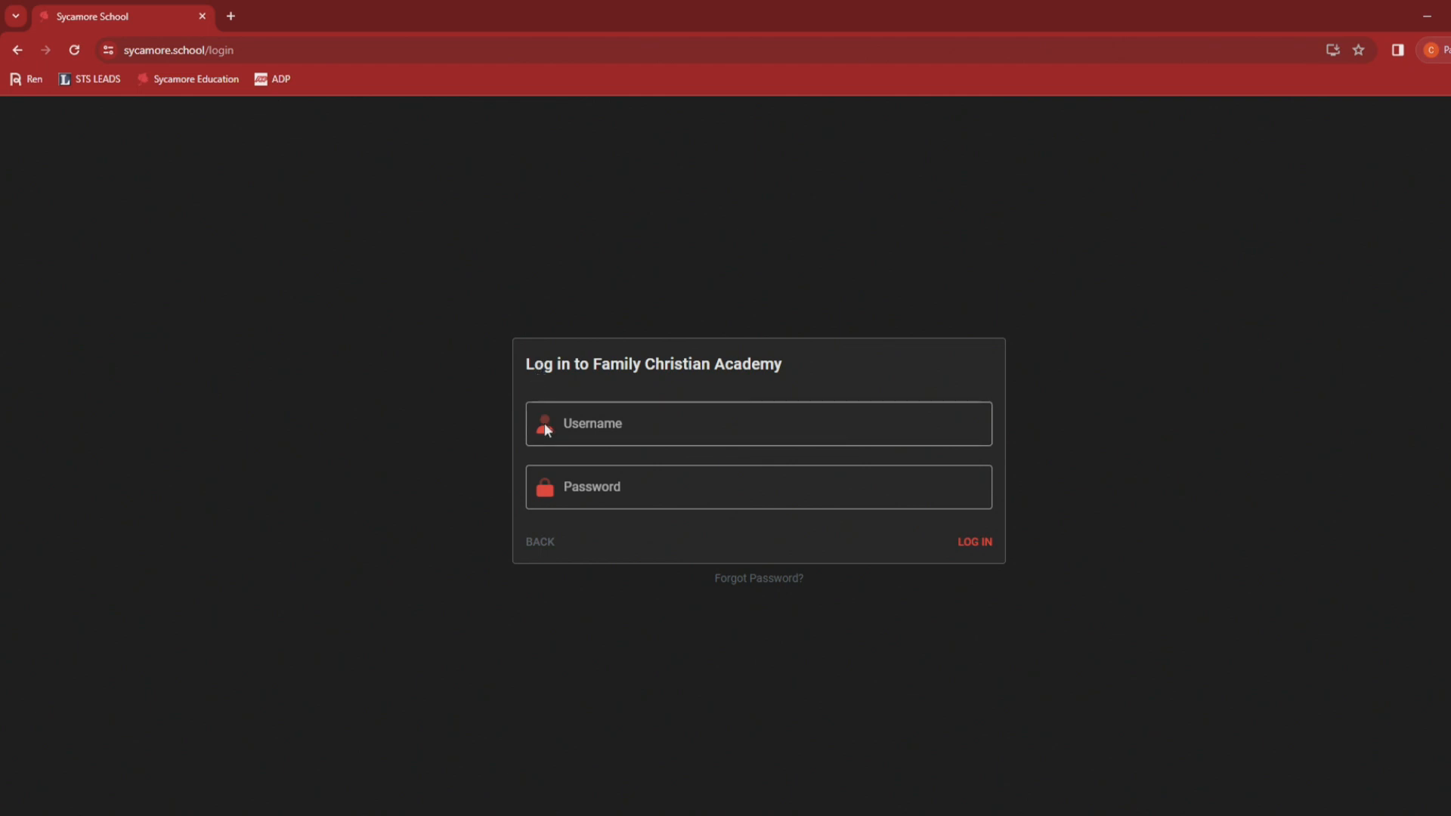
# Step: Log in to the Family Christian Academy portal with the parent's username and password
pyautogui.click(574, 424)
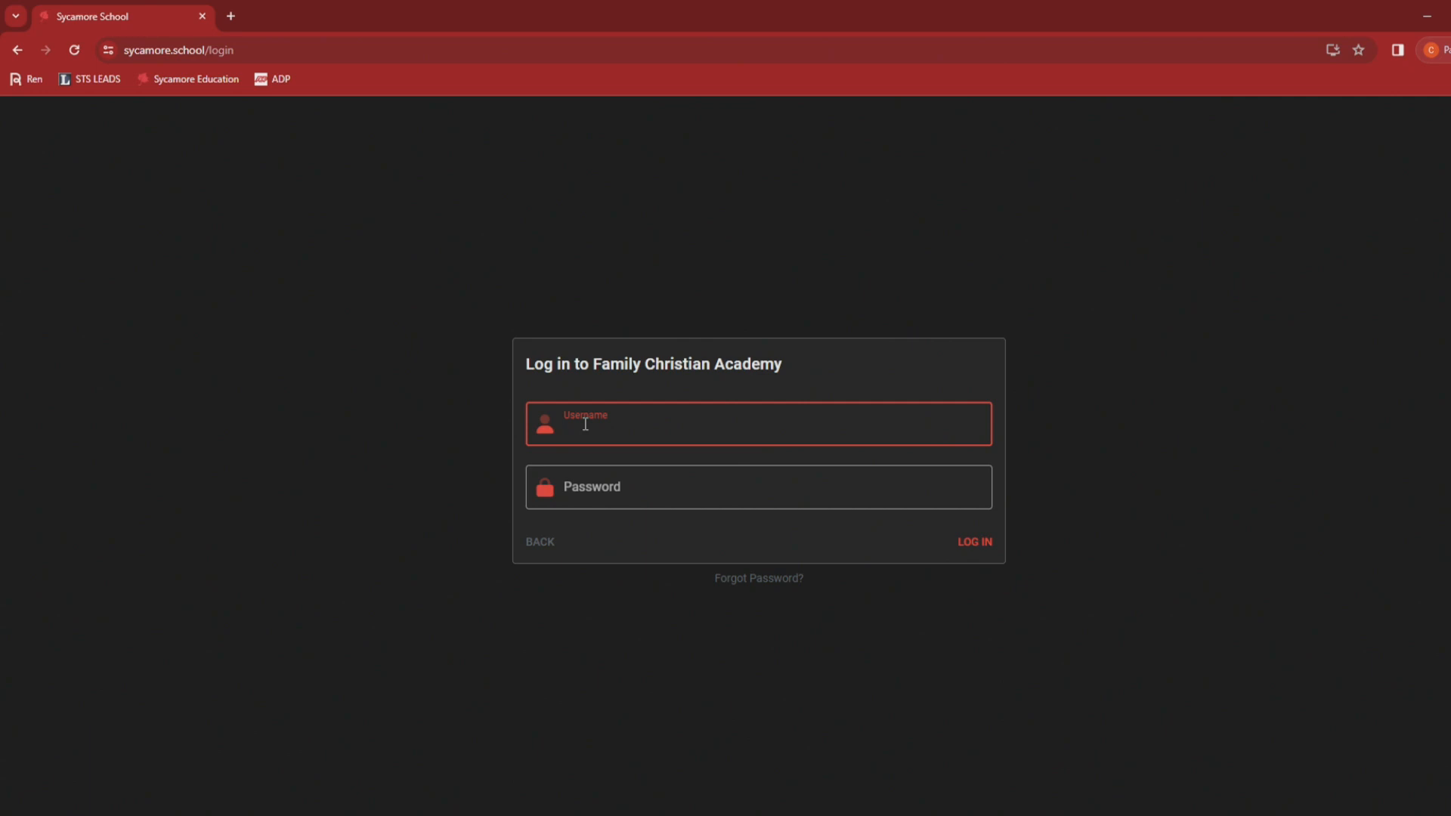
pyautogui.write('sAM1770')
pyautogui.press('Tab')
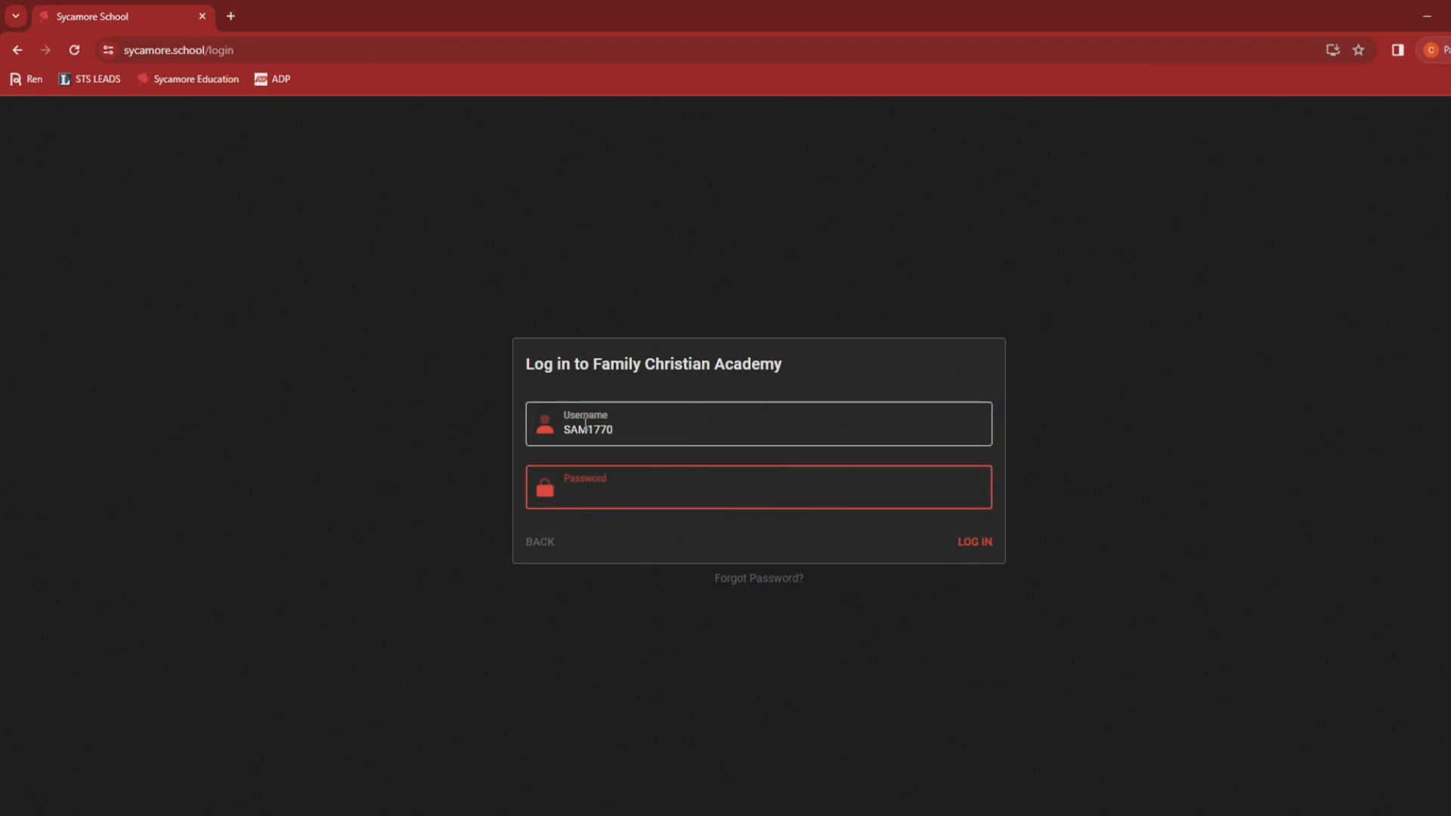
pyautogui.write('•••••••••')
pyautogui.press('Return')
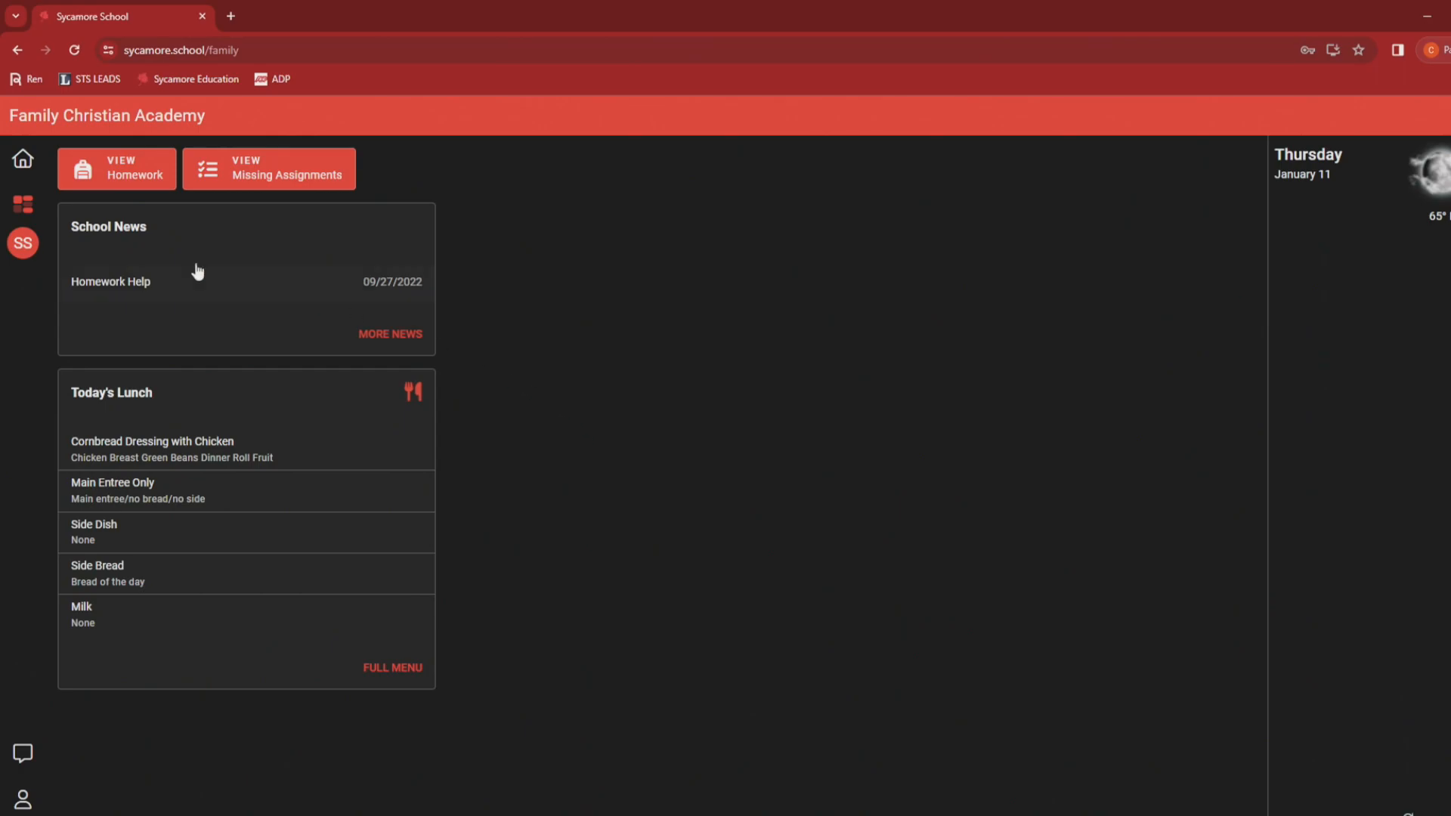
# Step: Go to the Admissions page from the portal's section list
pyautogui.click(31, 209)
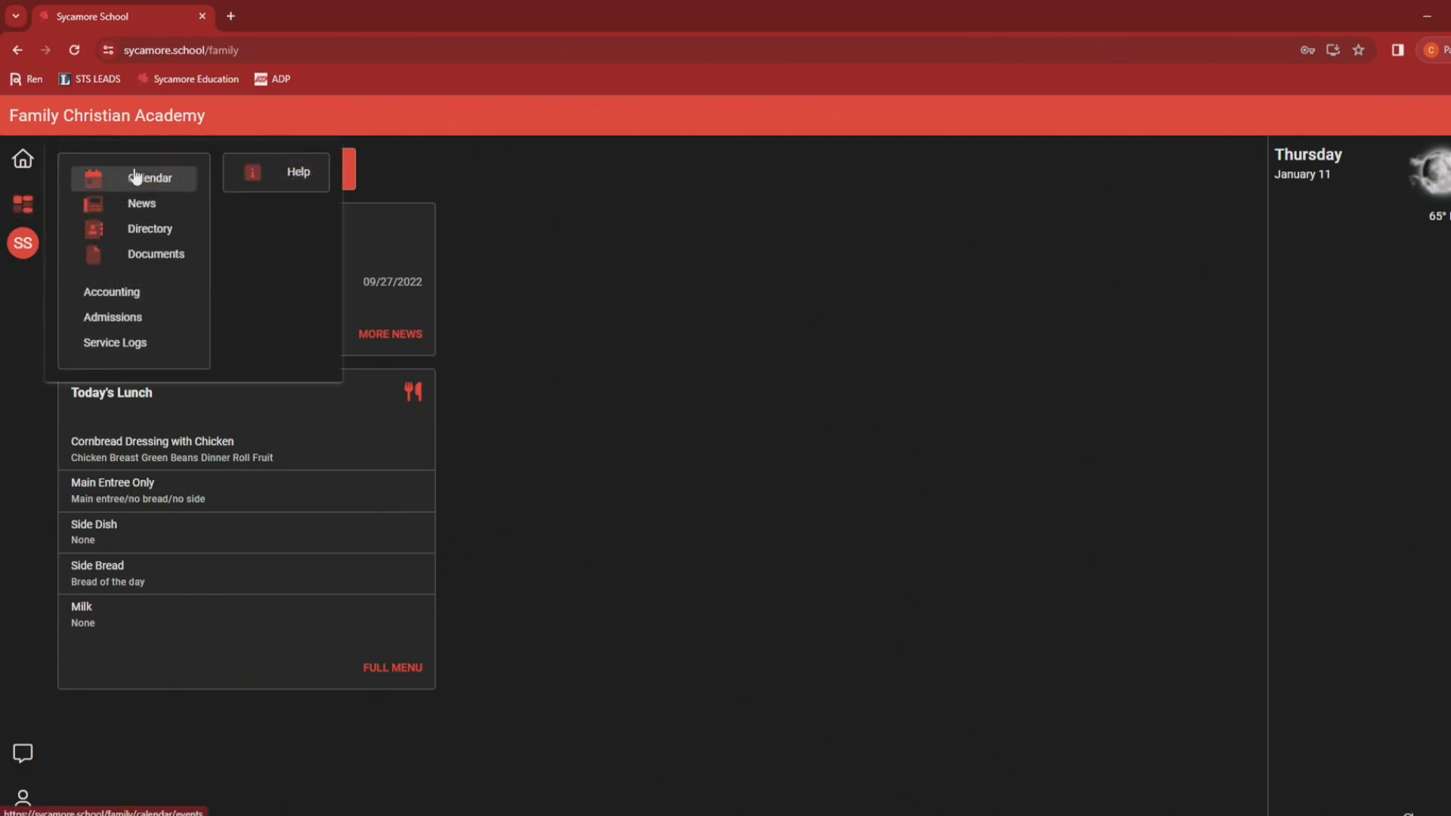
pyautogui.click(139, 315)
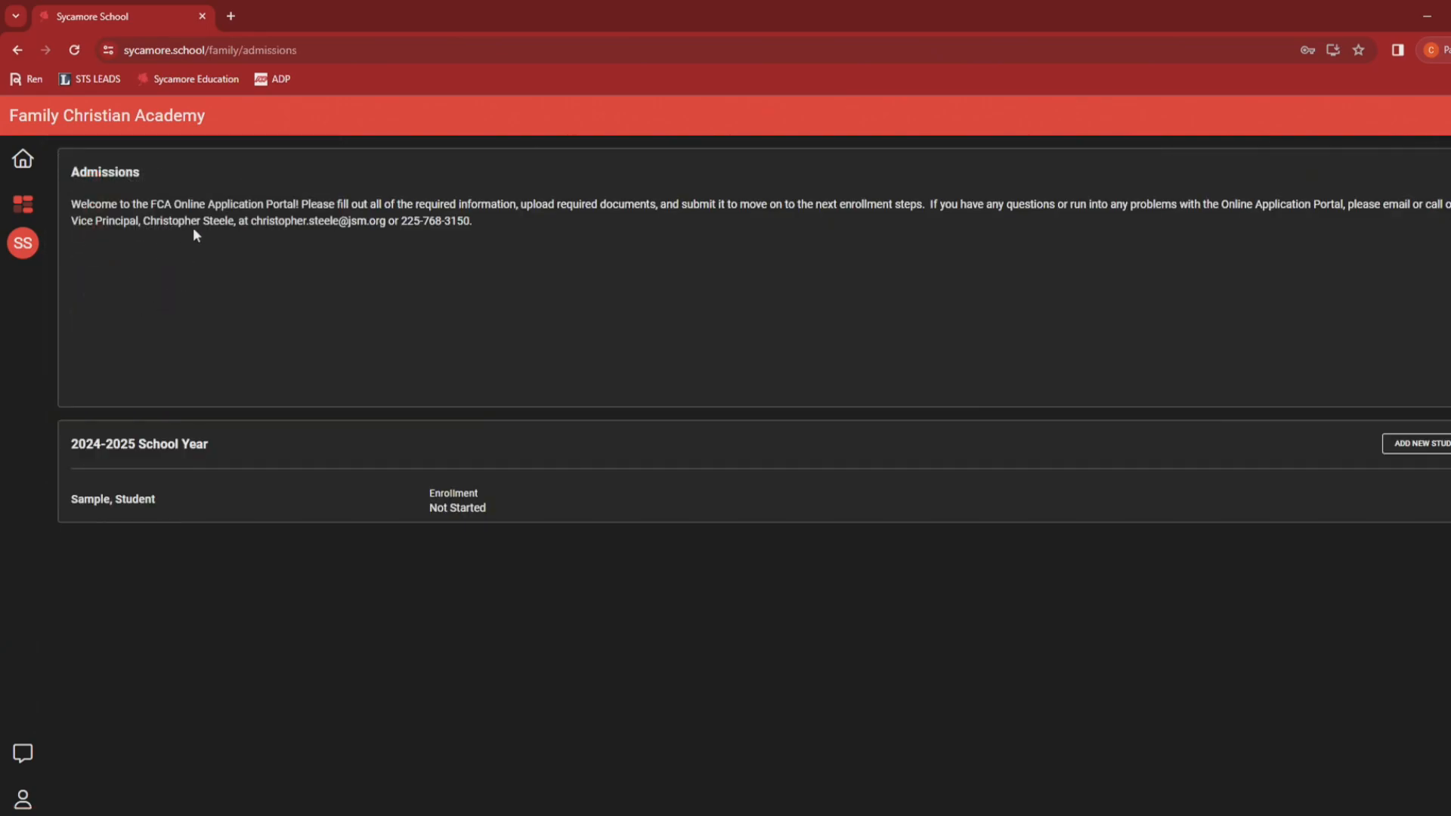
pyautogui.moveTo(69, 201); pyautogui.dragTo(486, 221)
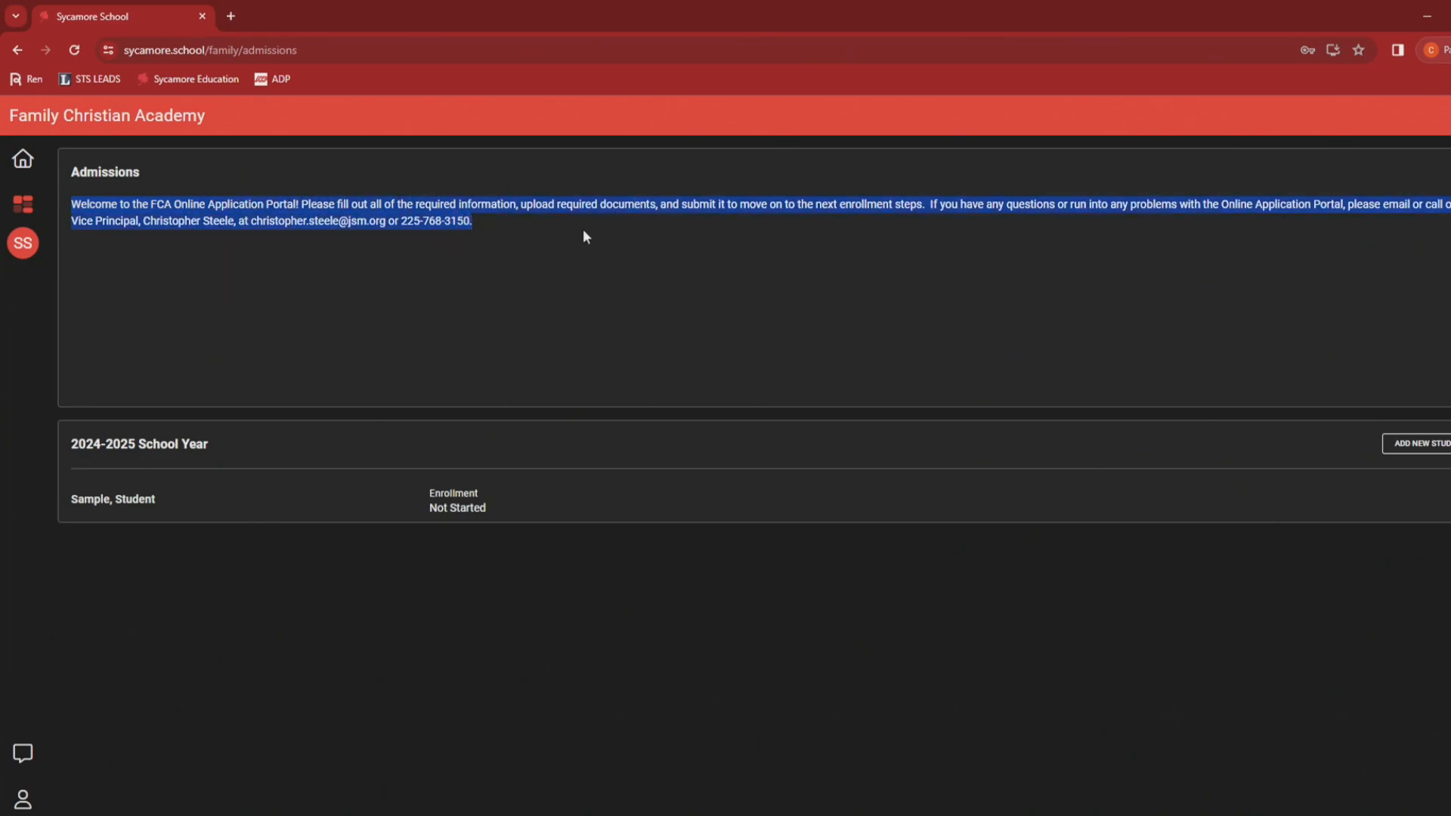
pyautogui.click(601, 224)
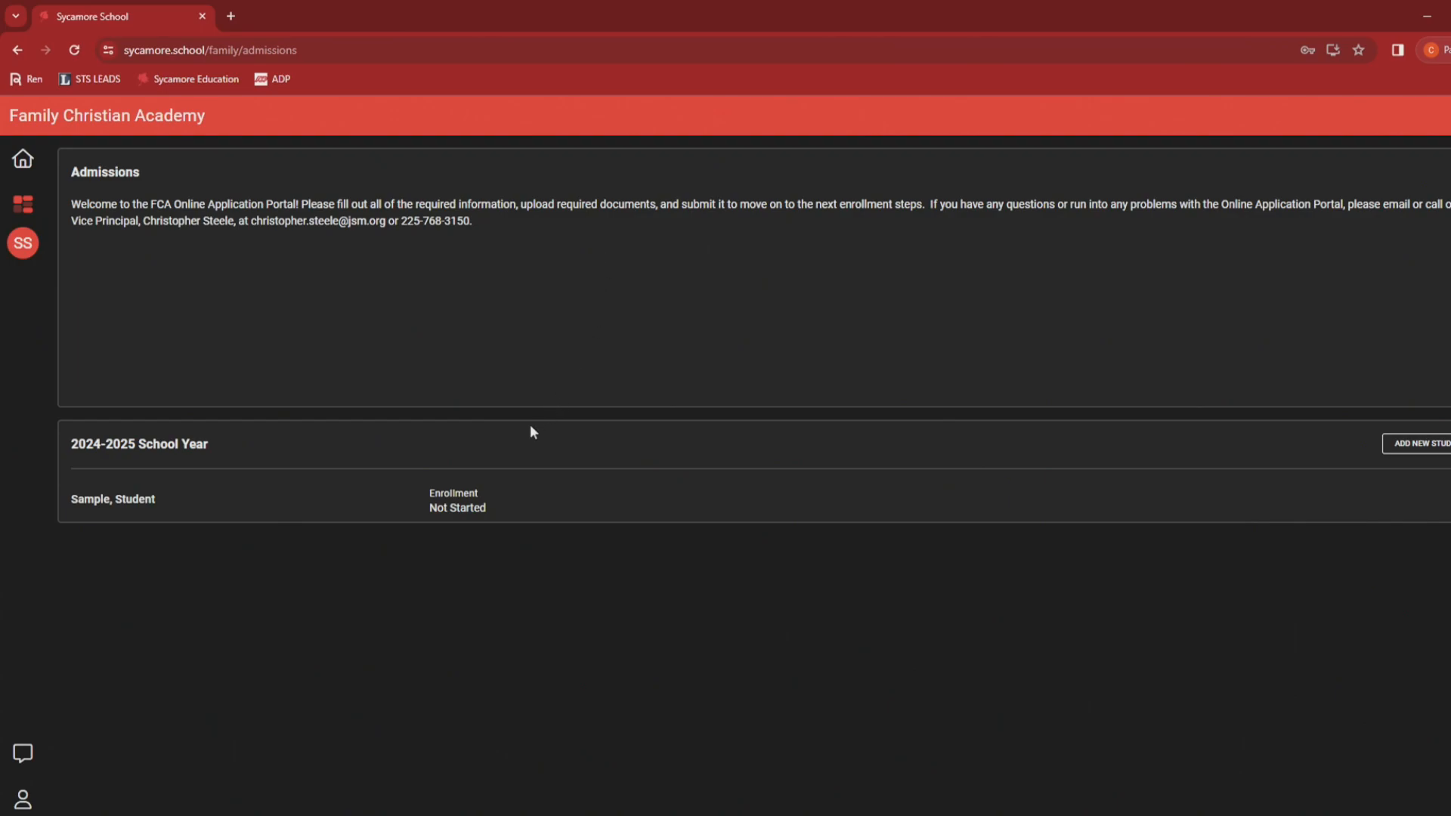
# Step: Expand the Sample, Student row to show the 2024-2025 Junior Enrollment Application
pyautogui.click(496, 503)
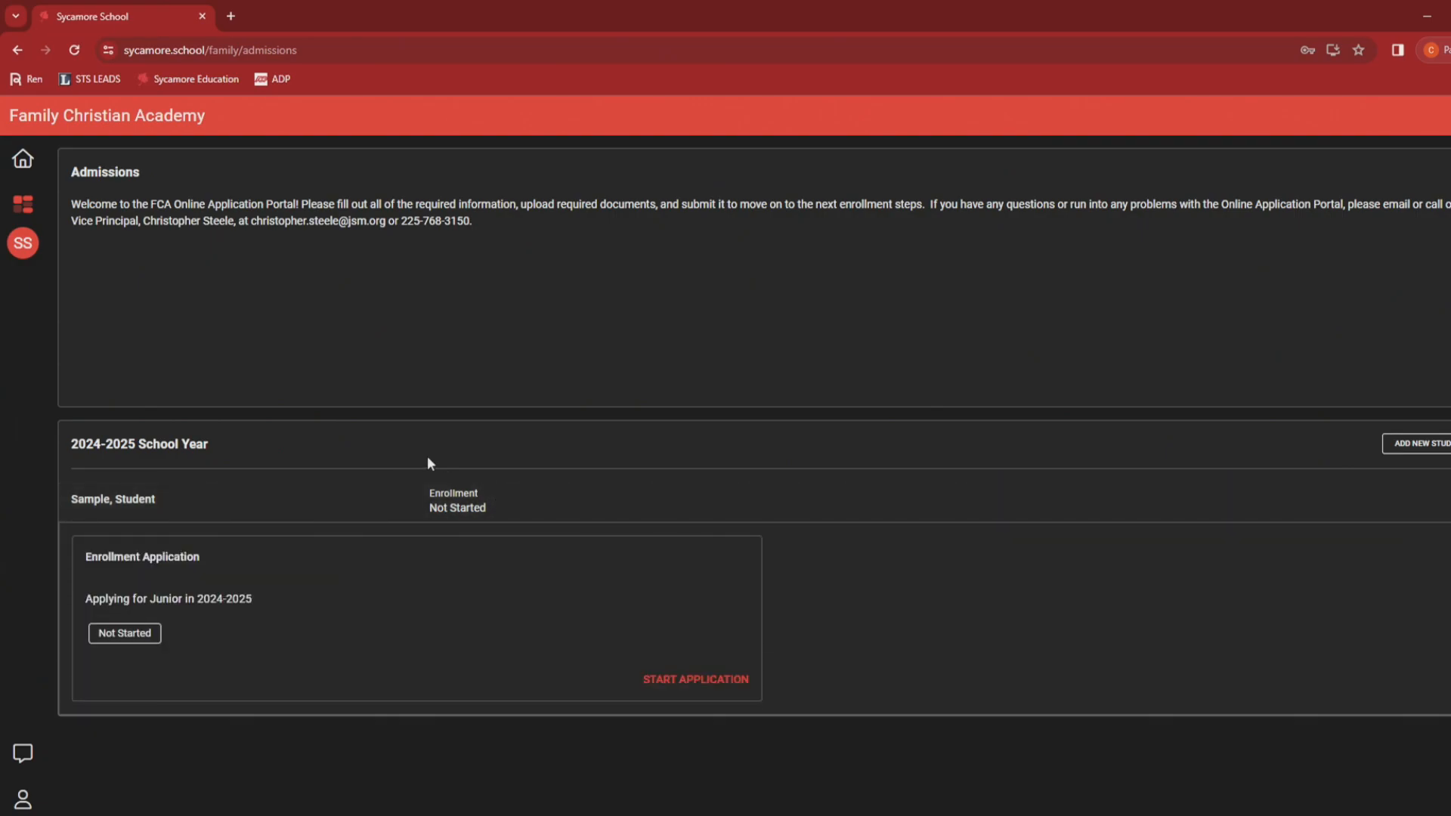
pyautogui.scroll(-1, 425, 464)
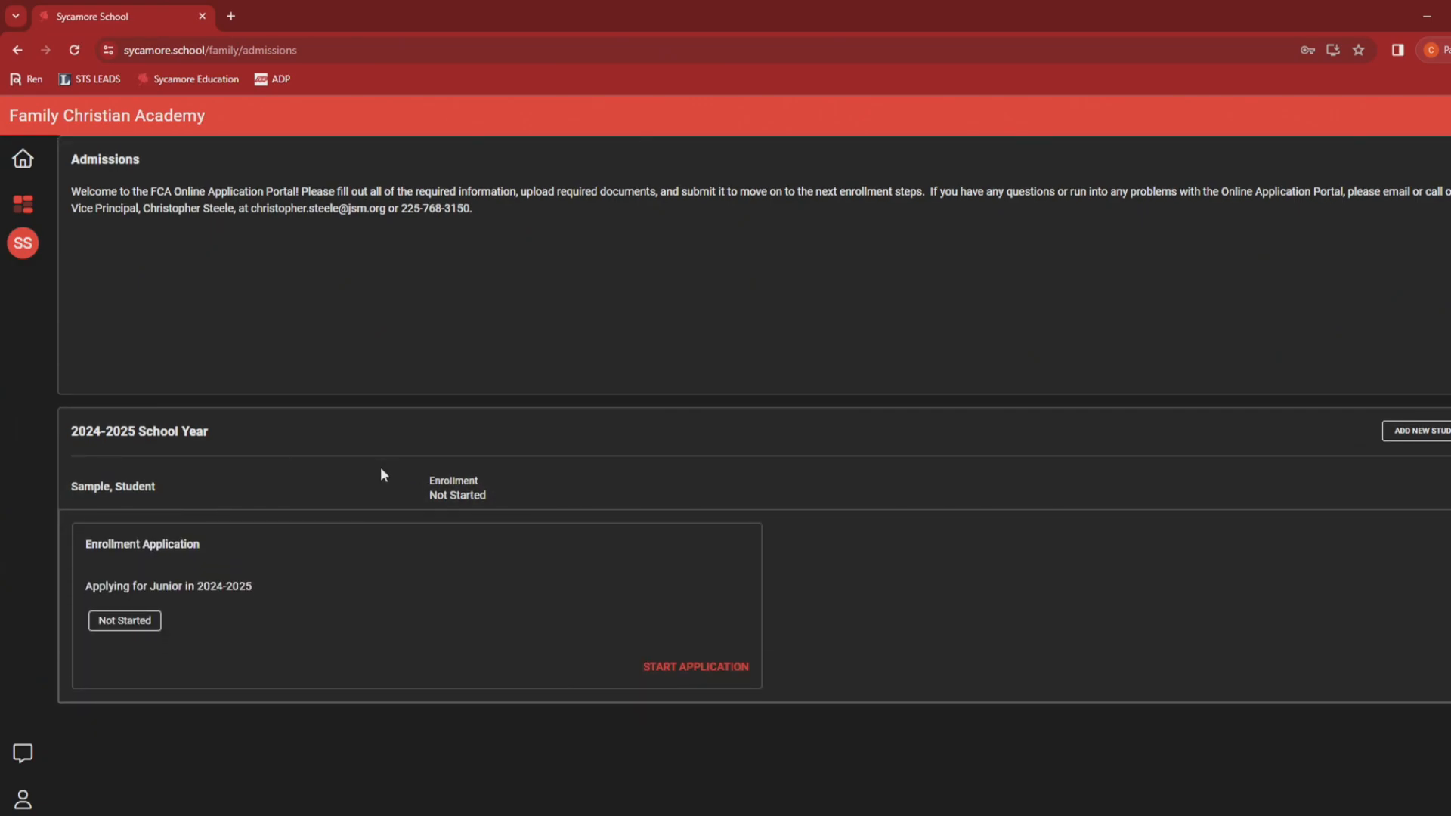
pyautogui.click(329, 480)
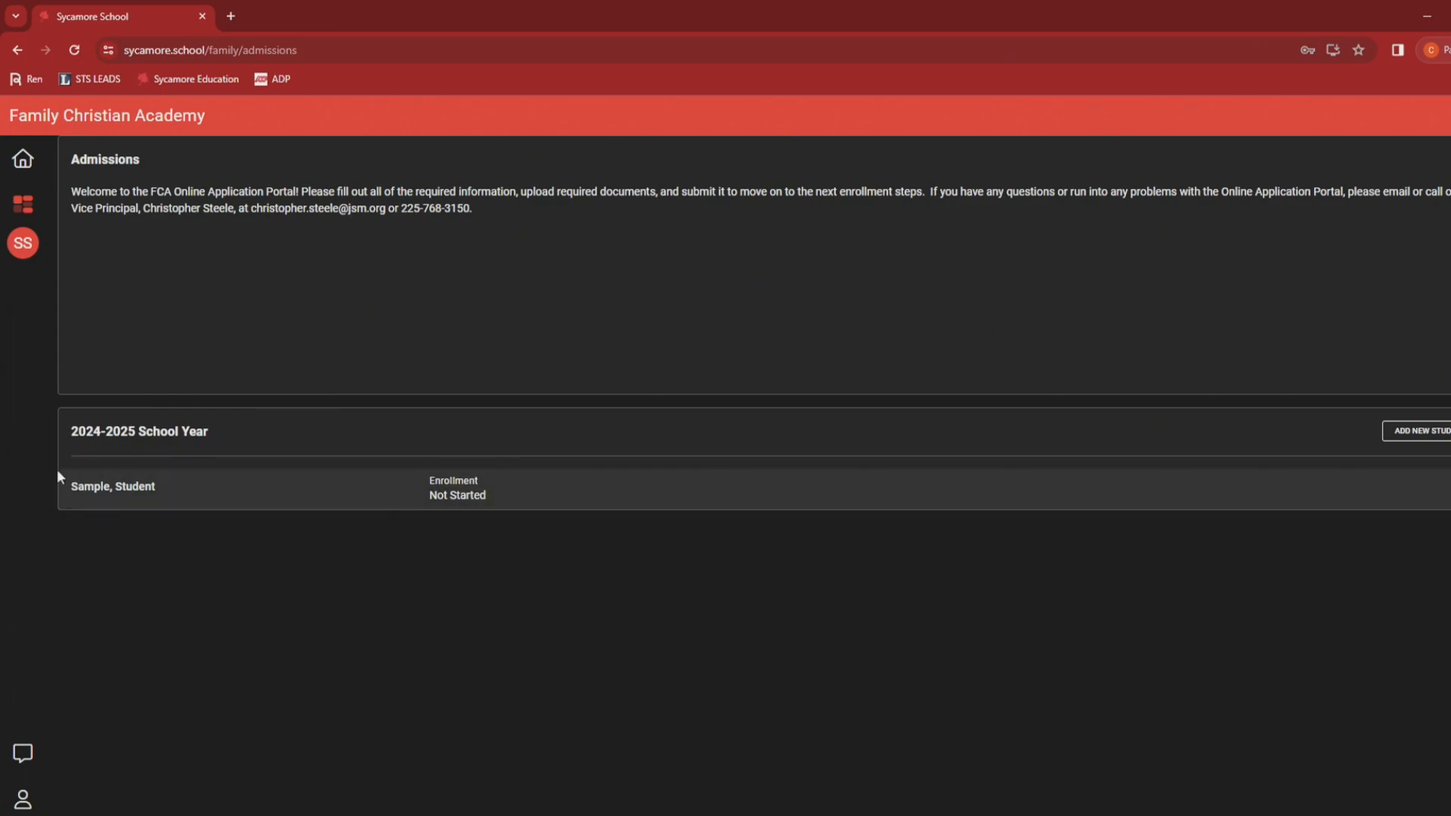
pyautogui.doubleClick(76, 432)
pyautogui.moveTo(136, 432); pyautogui.dragTo(202, 438)
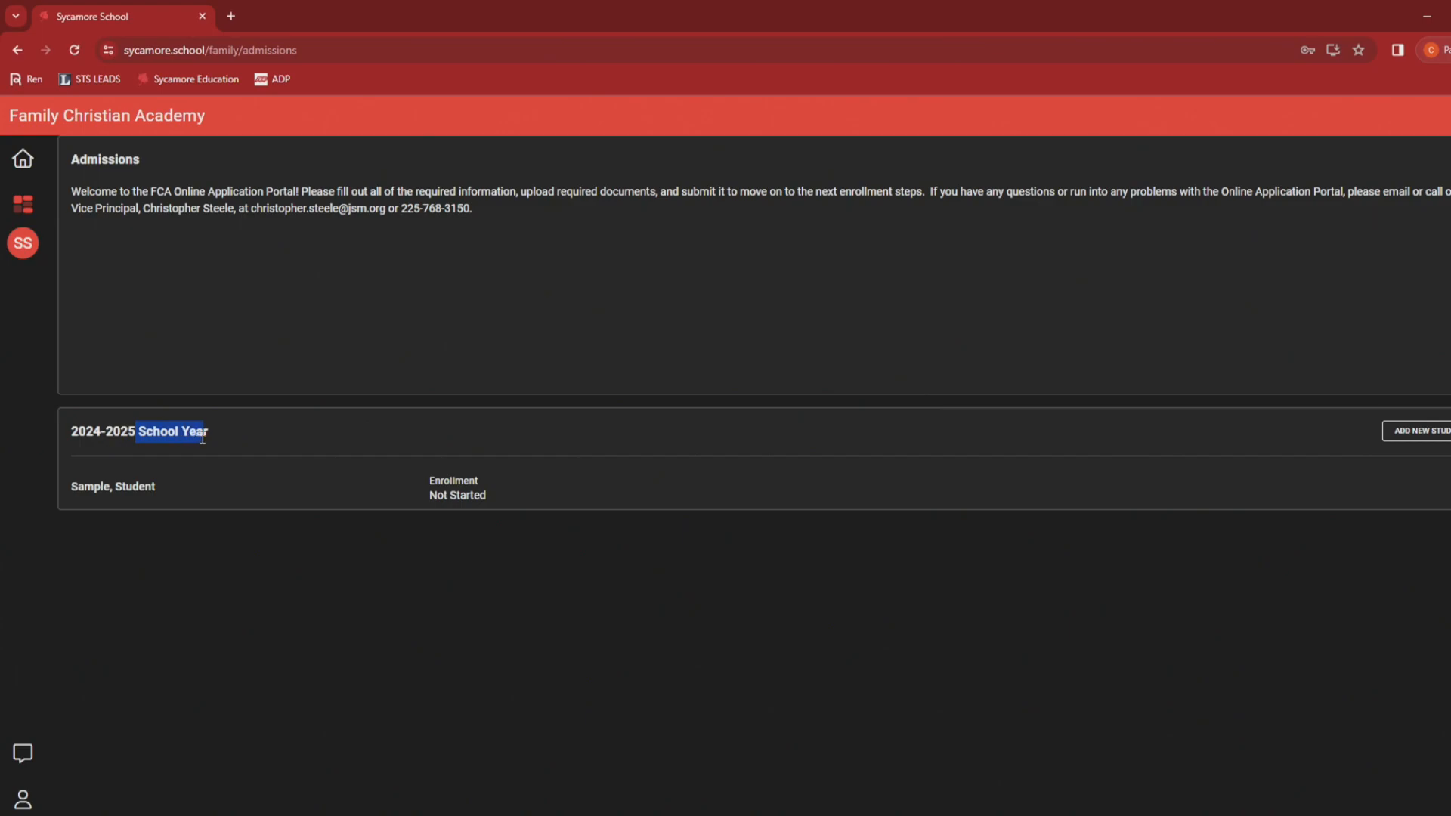
pyautogui.click(75, 436)
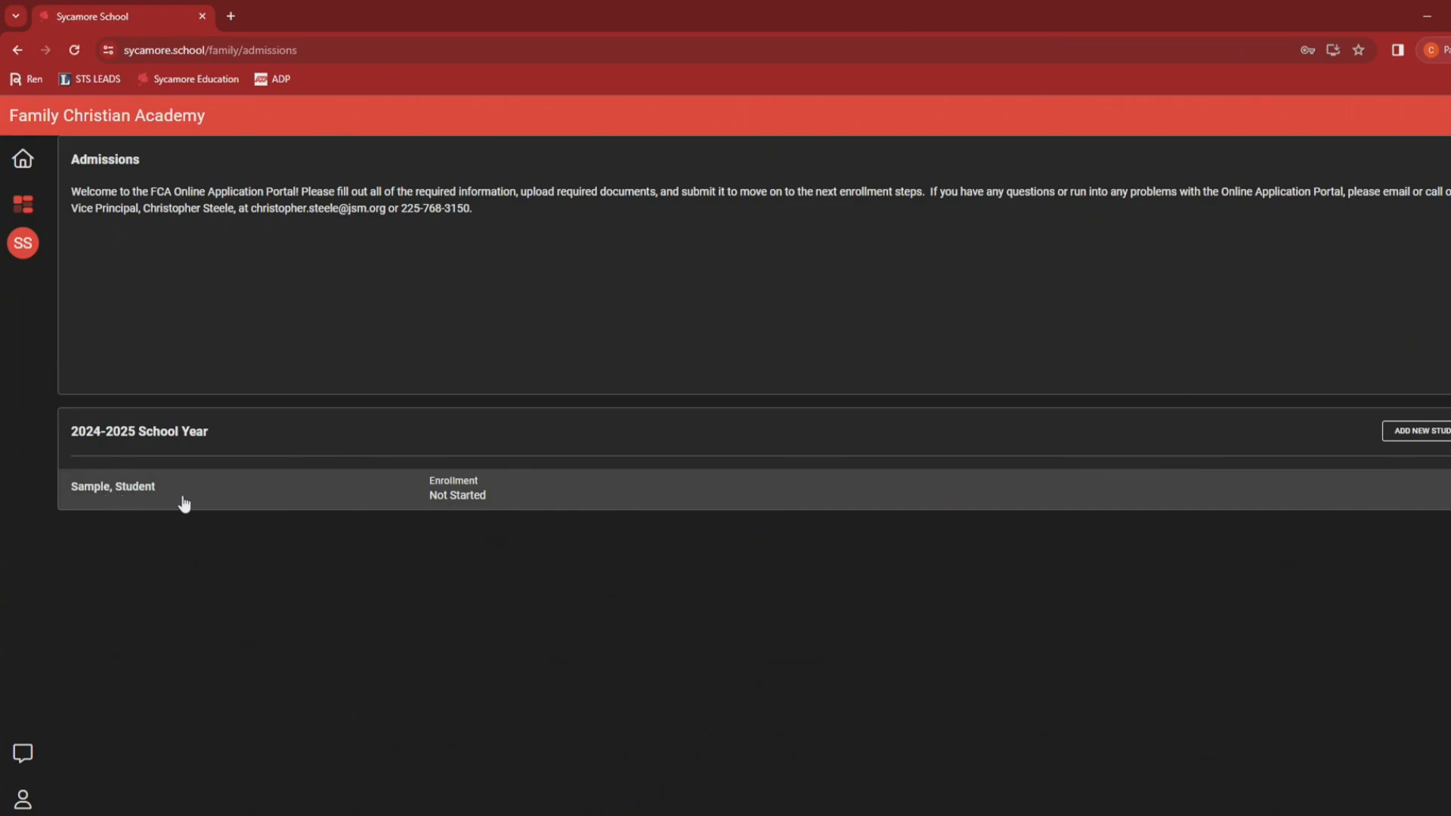
pyautogui.click(323, 501)
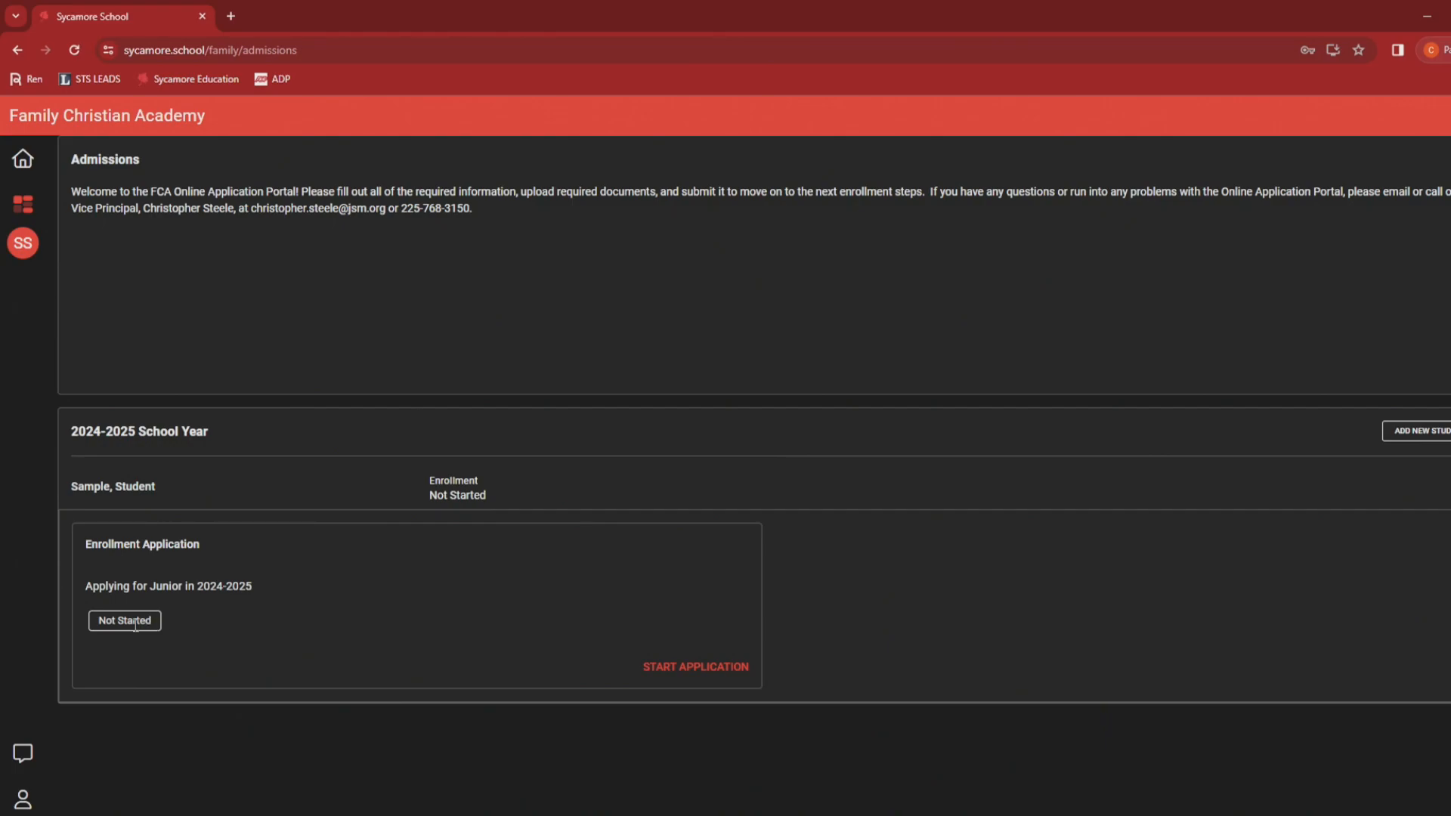
# Step: Start the student's Junior enrollment application and save the name and grade
pyautogui.click(660, 668)
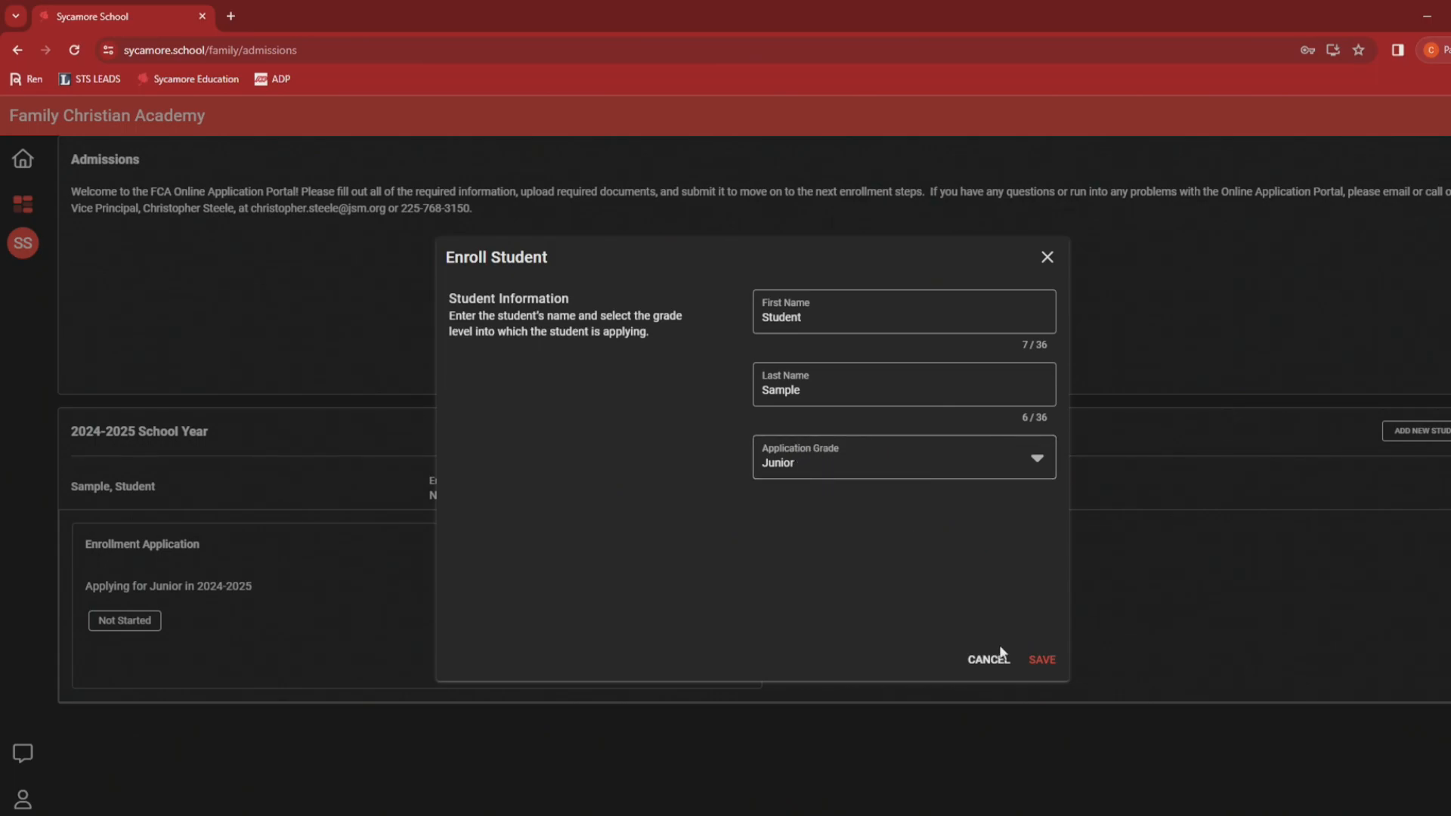
pyautogui.click(1039, 660)
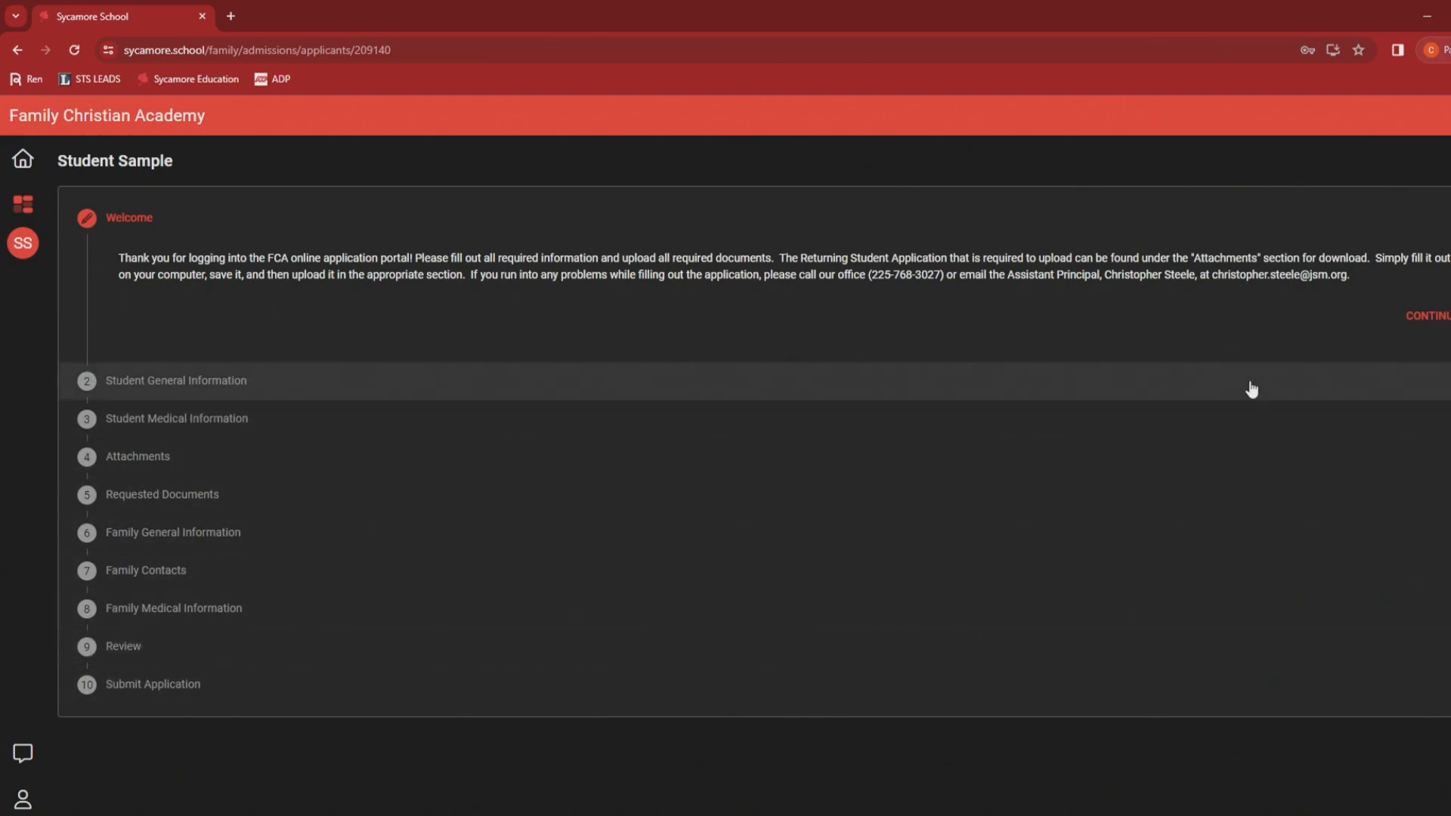
# Step: Continue past Welcome, enter 'Sample' as the middle name, and save the general information
pyautogui.click(1412, 315)
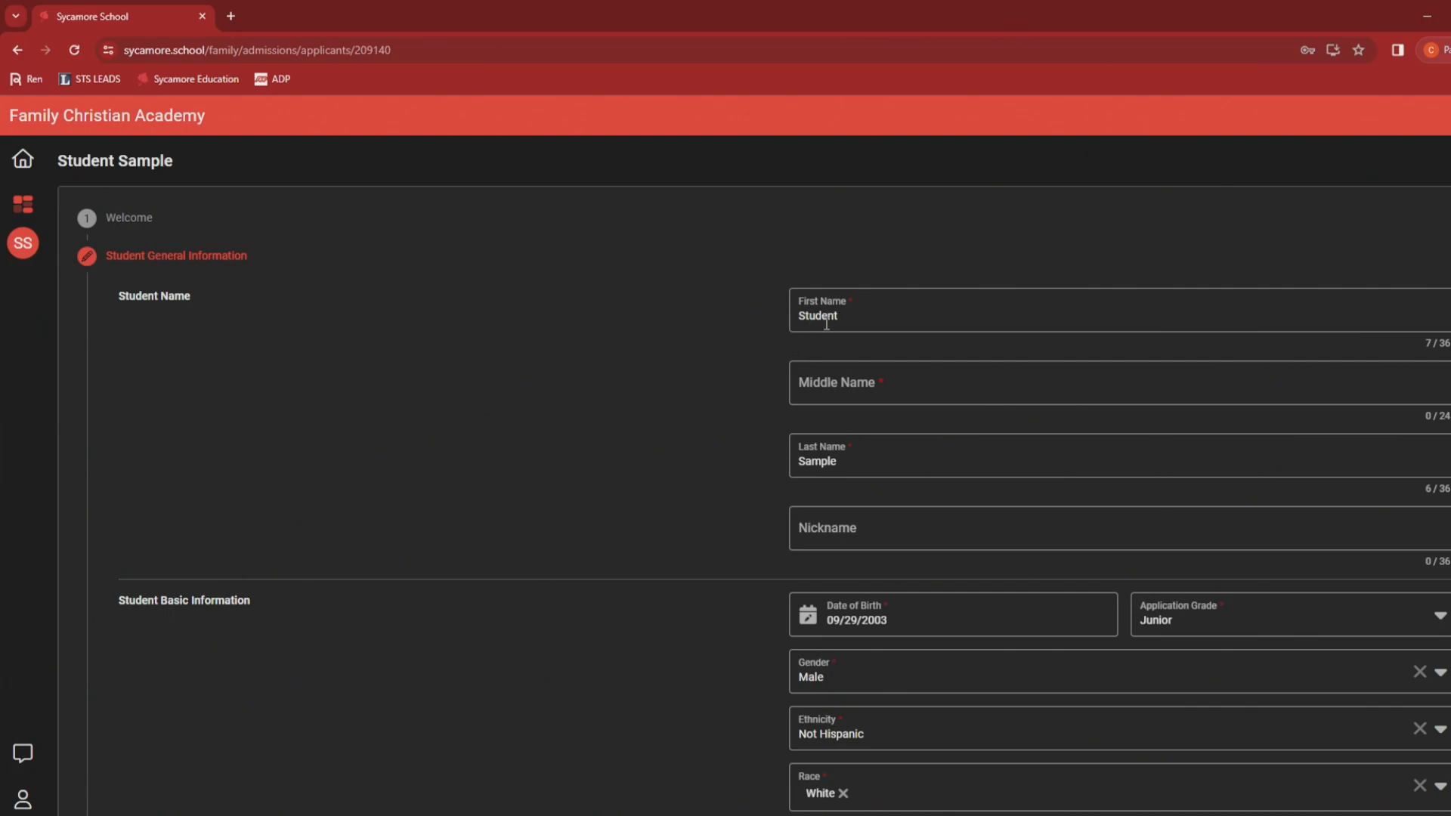
pyautogui.click(835, 386)
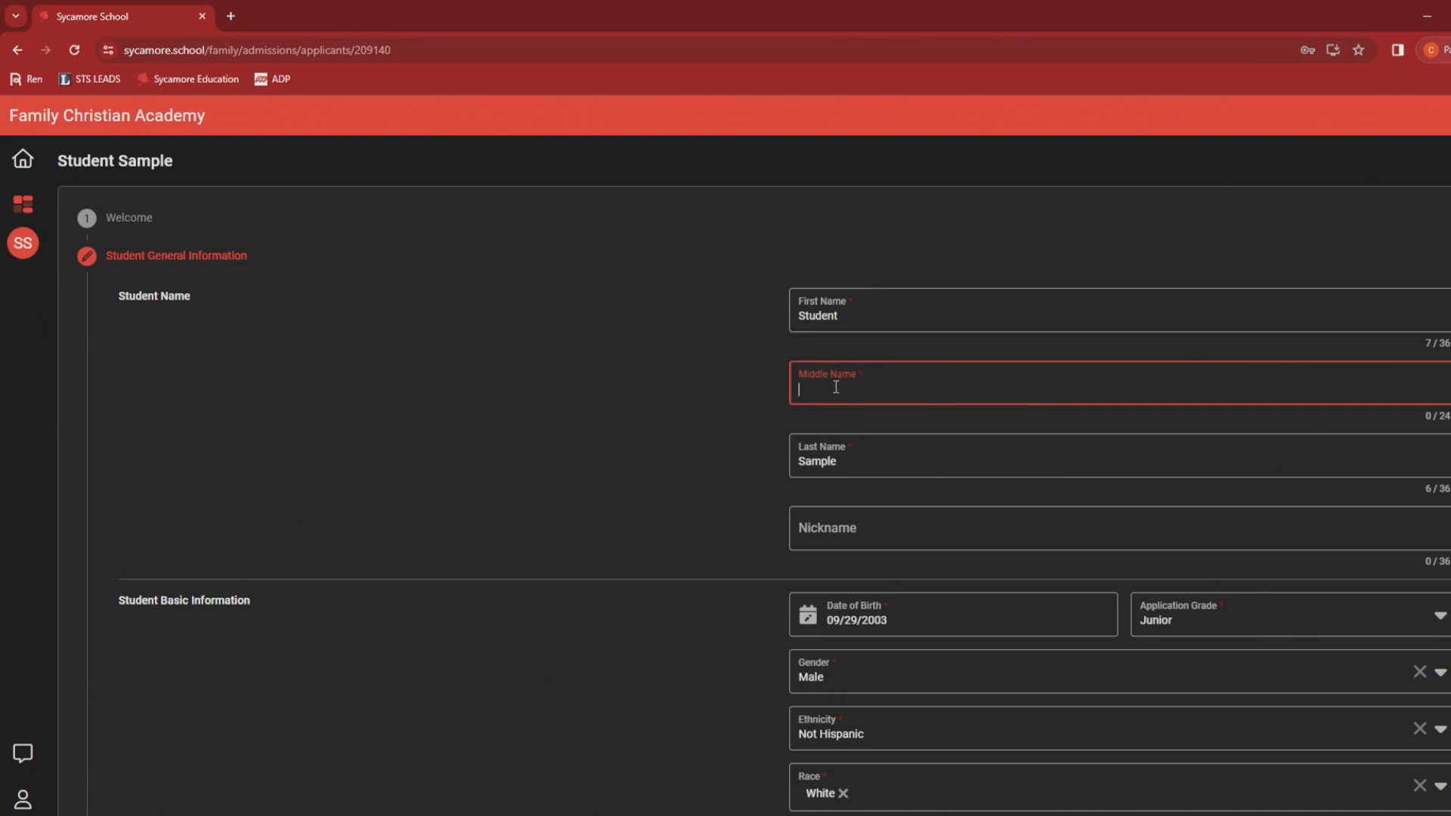
pyautogui.write('Sample')
pyautogui.click(758, 356)
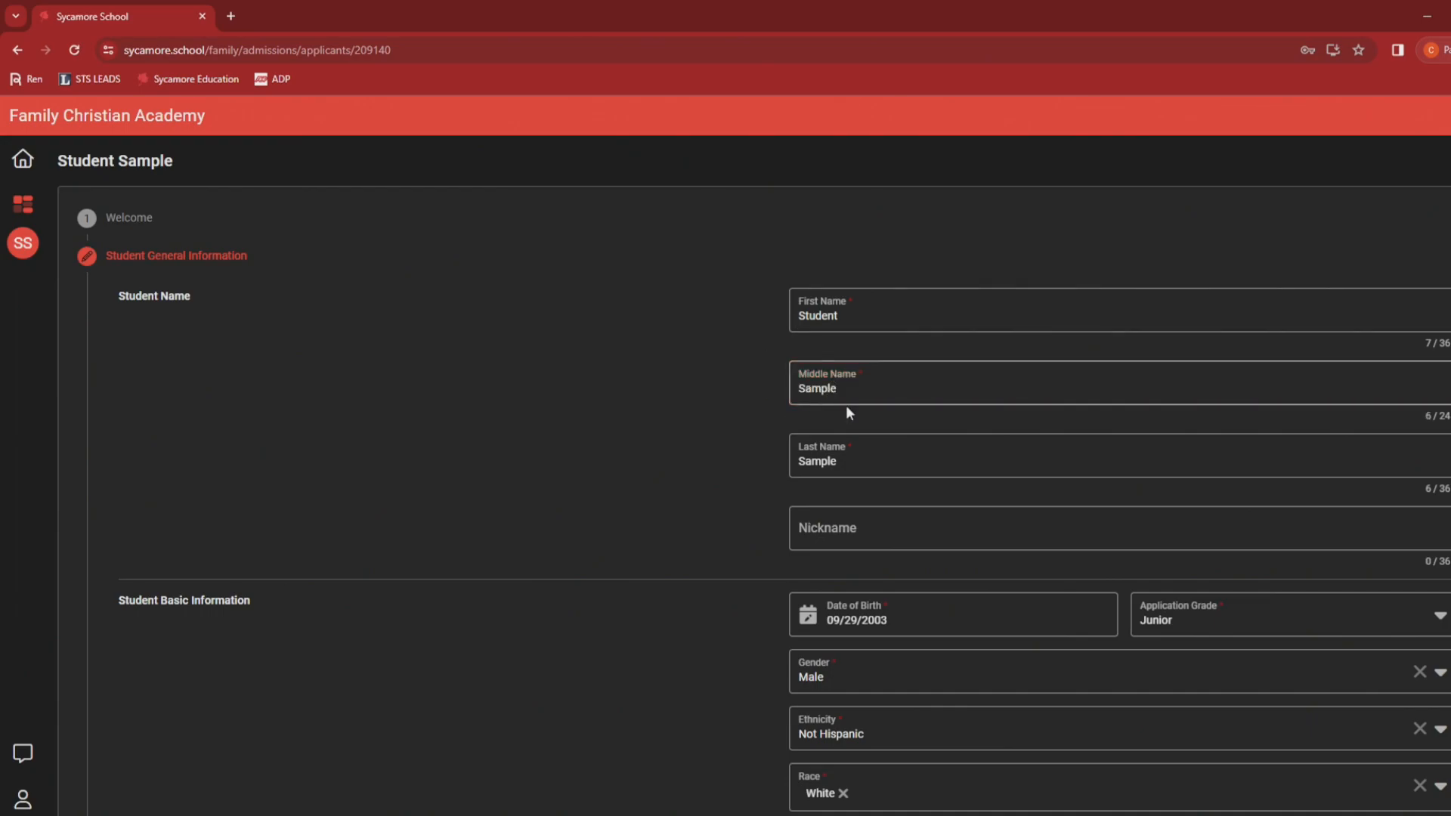
pyautogui.scroll(-2, 684, 412)
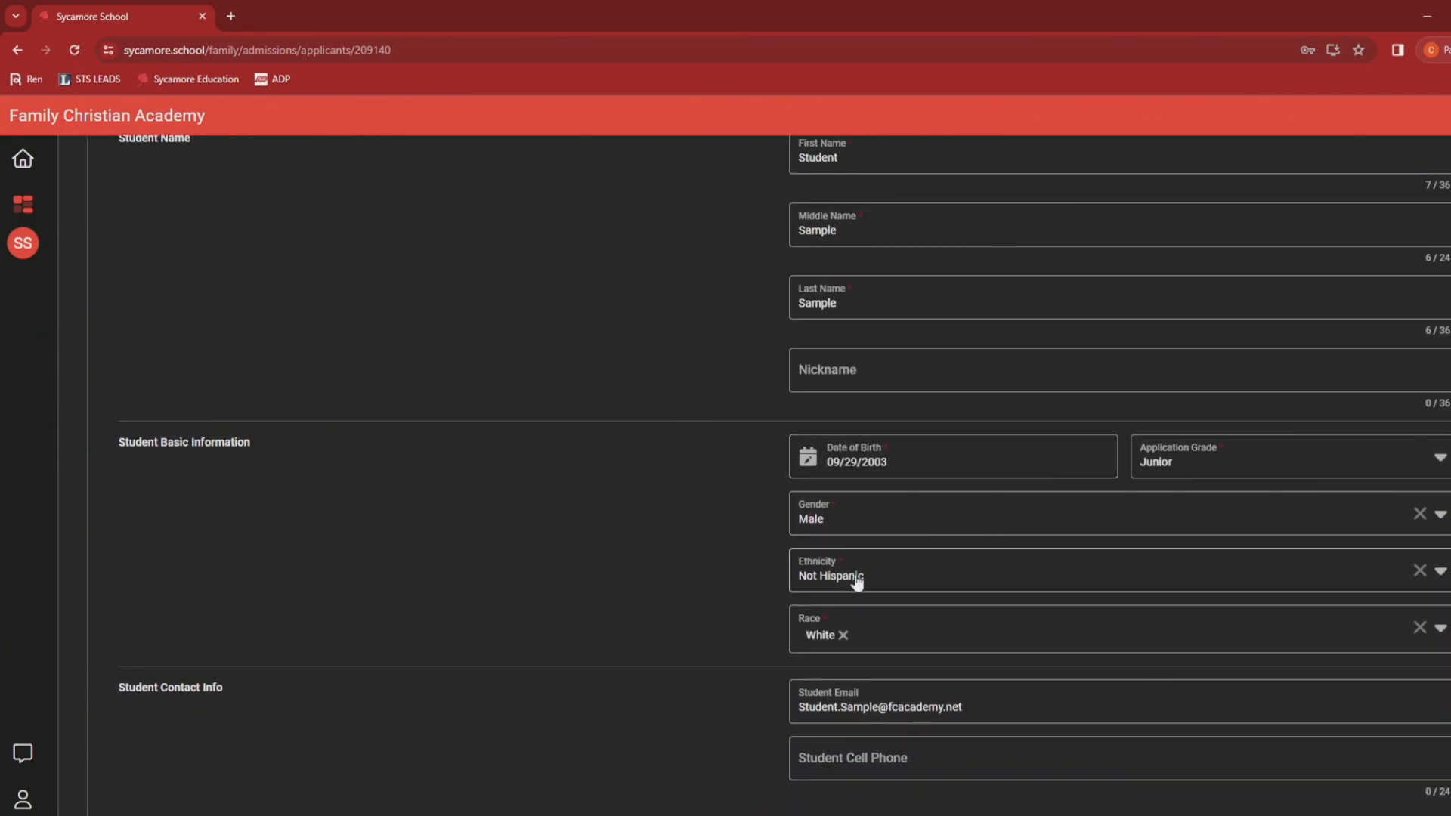
pyautogui.scroll(-1, 848, 572)
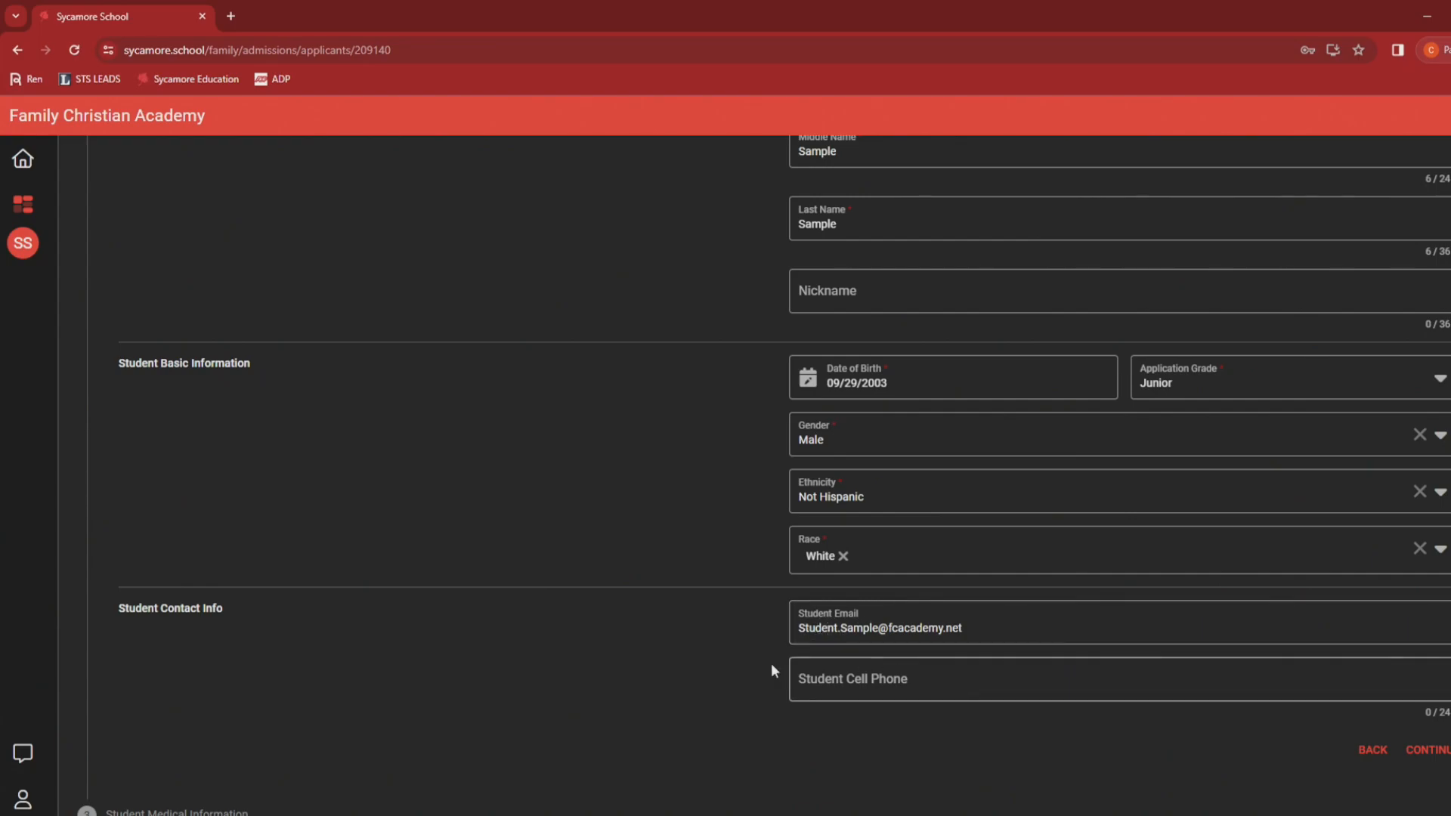
pyautogui.scroll(-3, 719, 650)
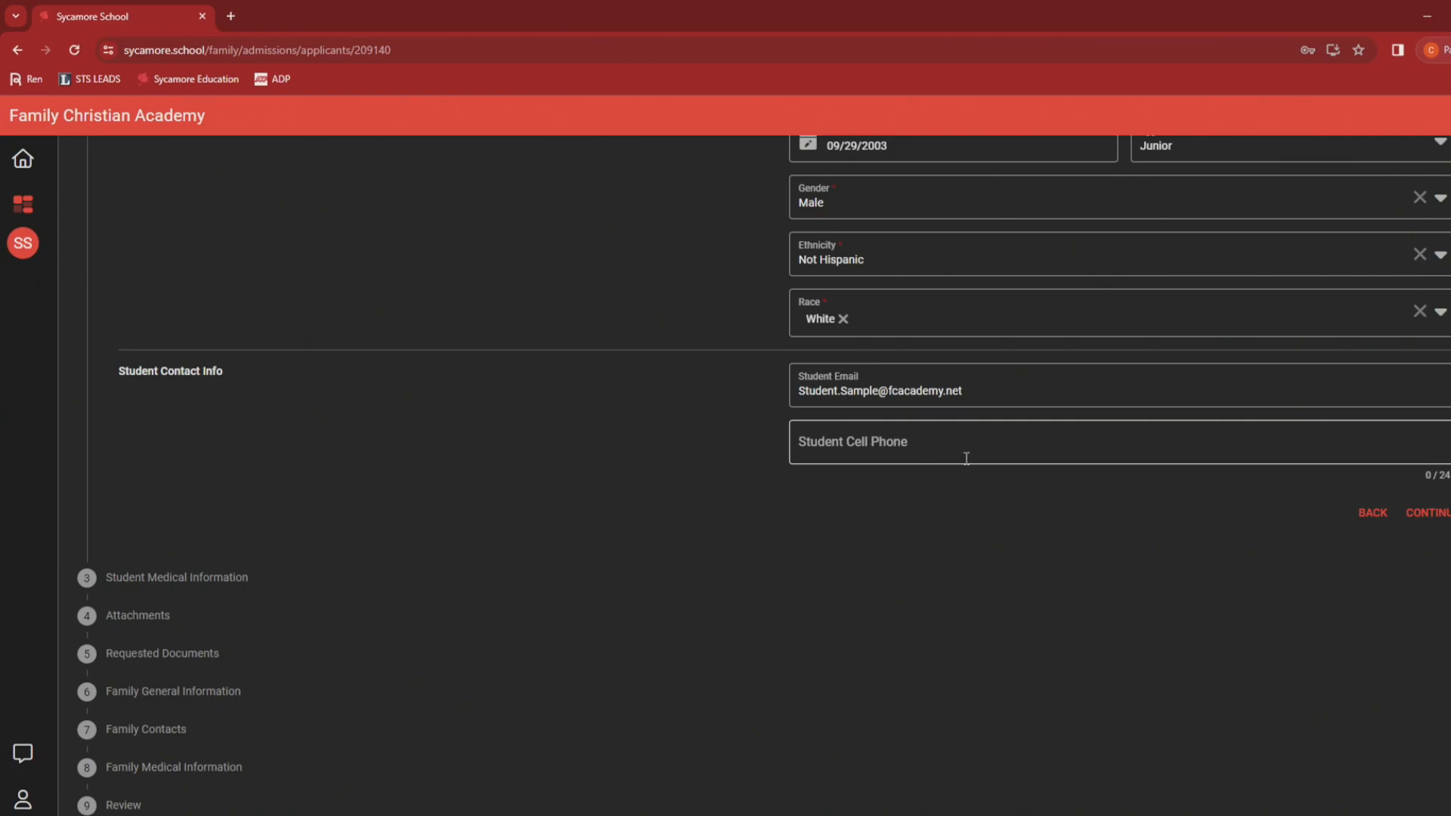
pyautogui.click(1430, 514)
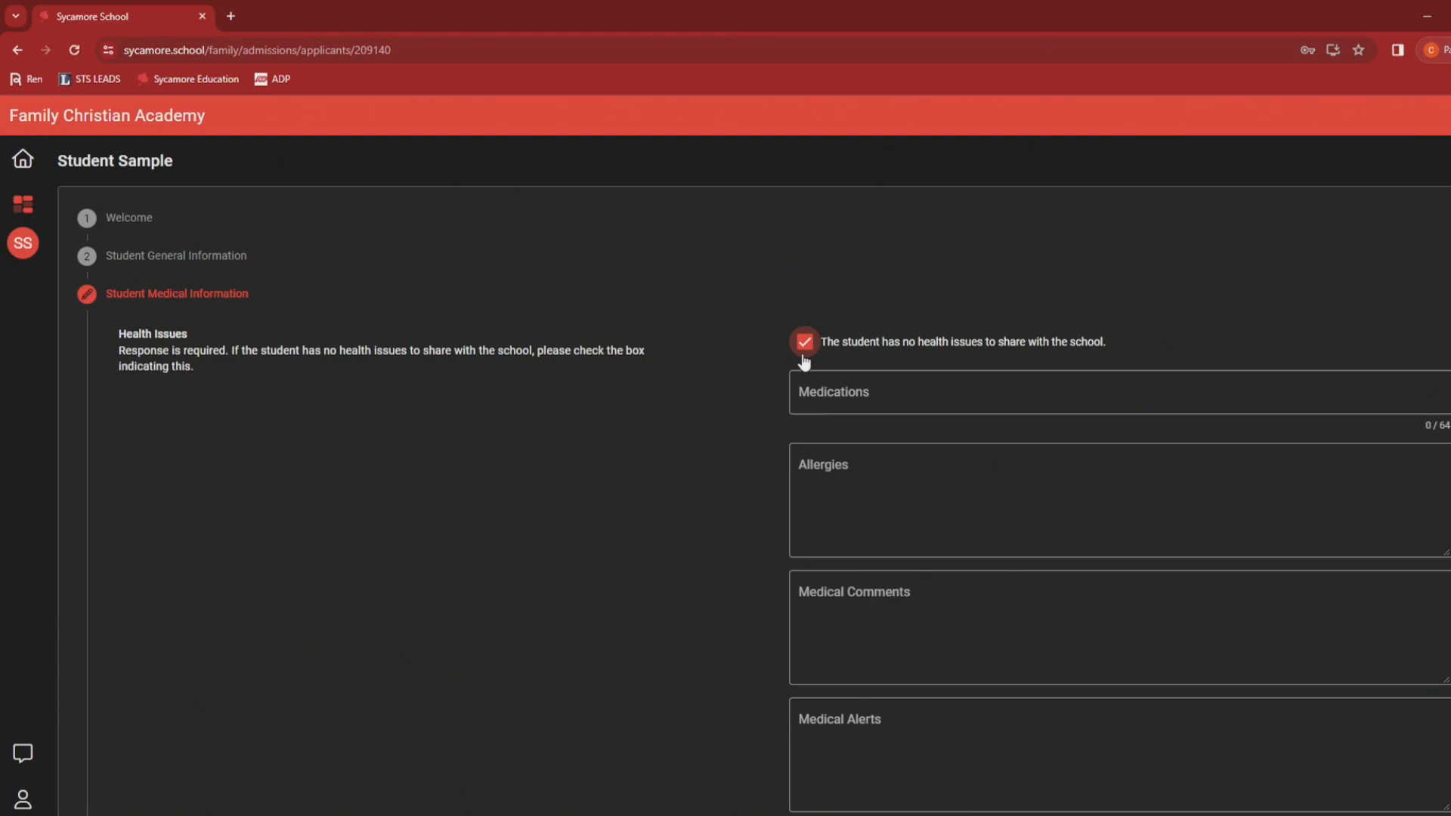
pyautogui.scroll(-2, 750, 400)
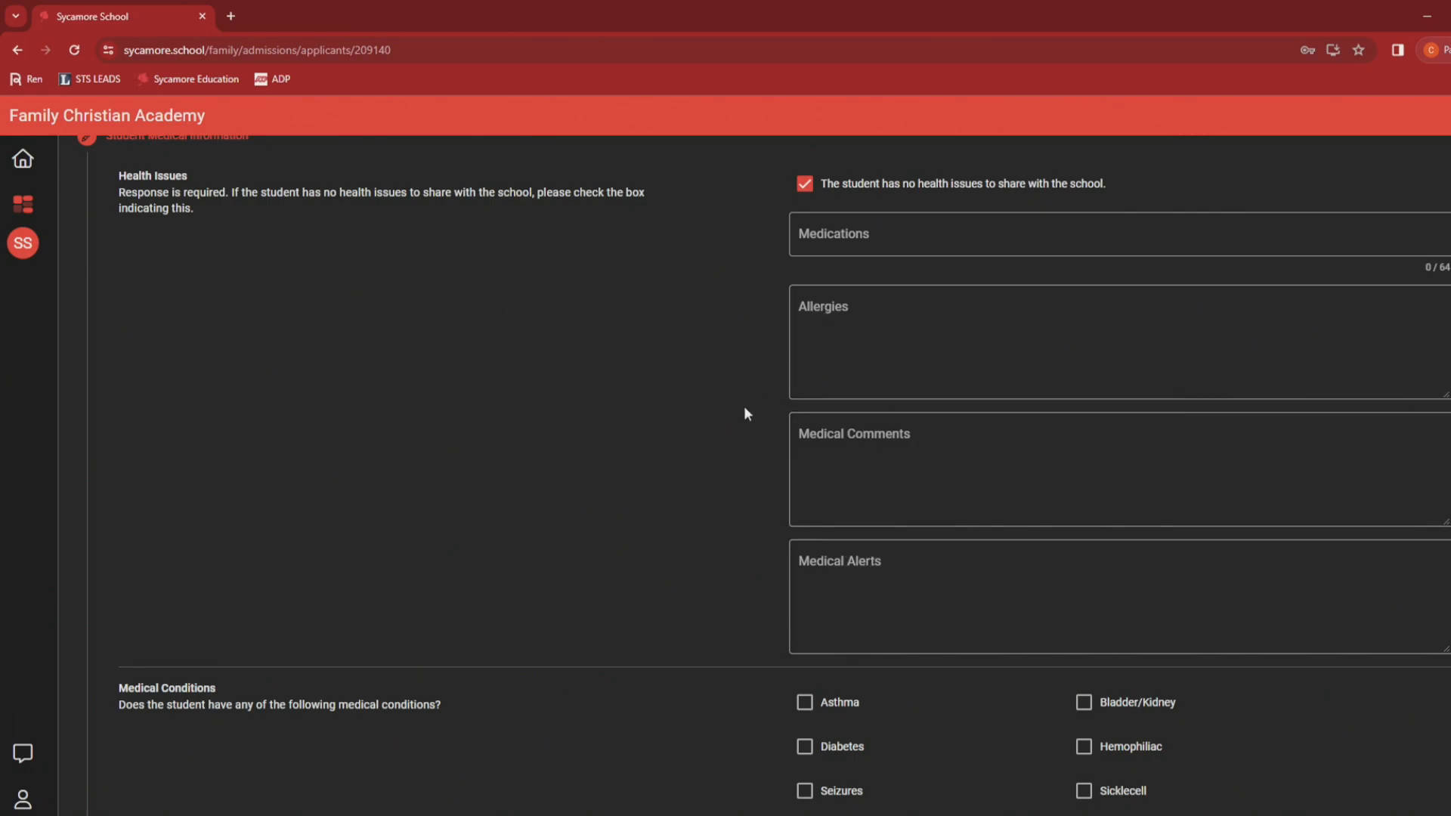
pyautogui.scroll(2, 743, 405)
pyautogui.scroll(-2, 685, 499)
pyautogui.scroll(1, 682, 491)
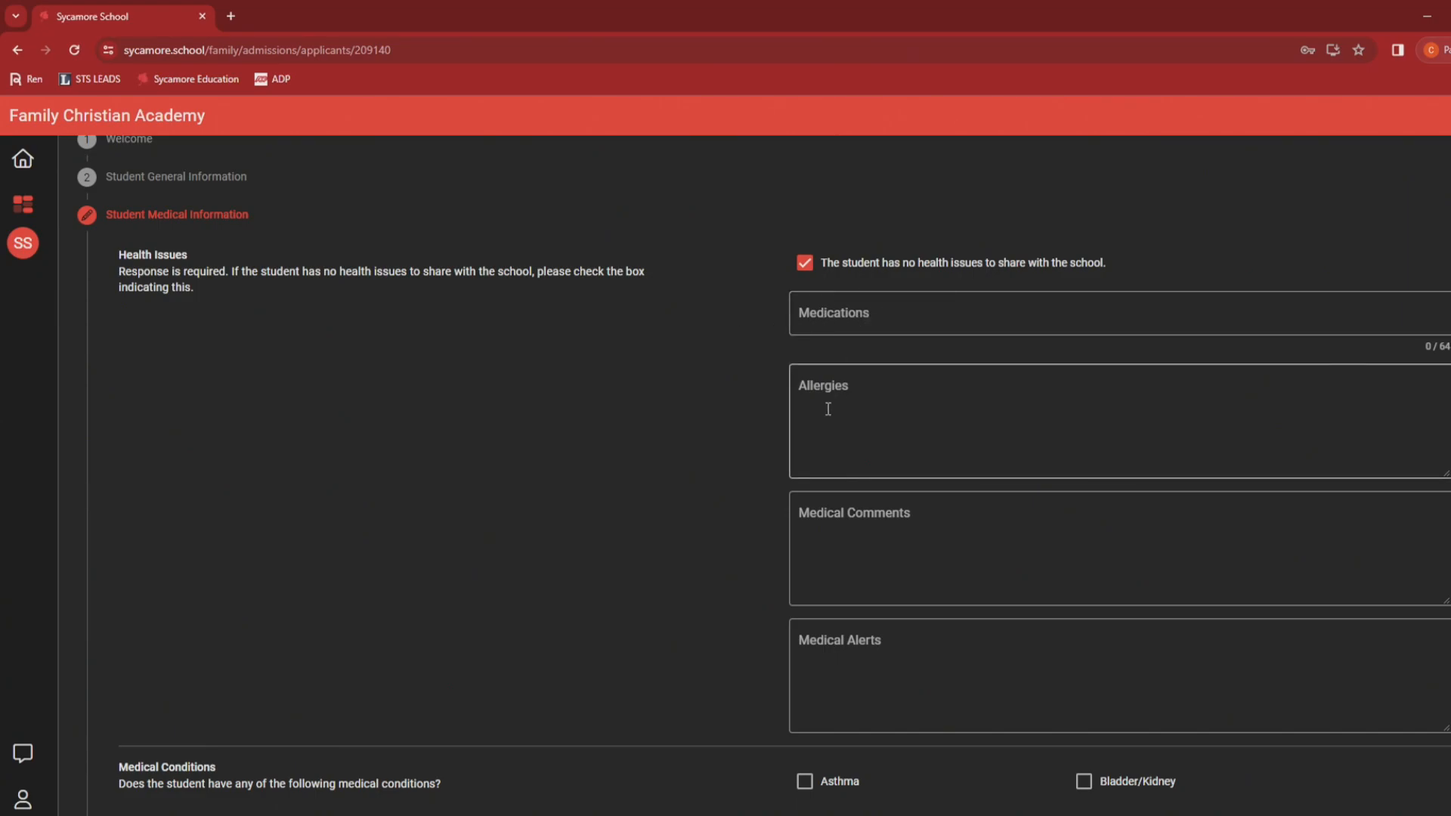
pyautogui.scroll(-1, 801, 408)
pyautogui.scroll(1, 764, 405)
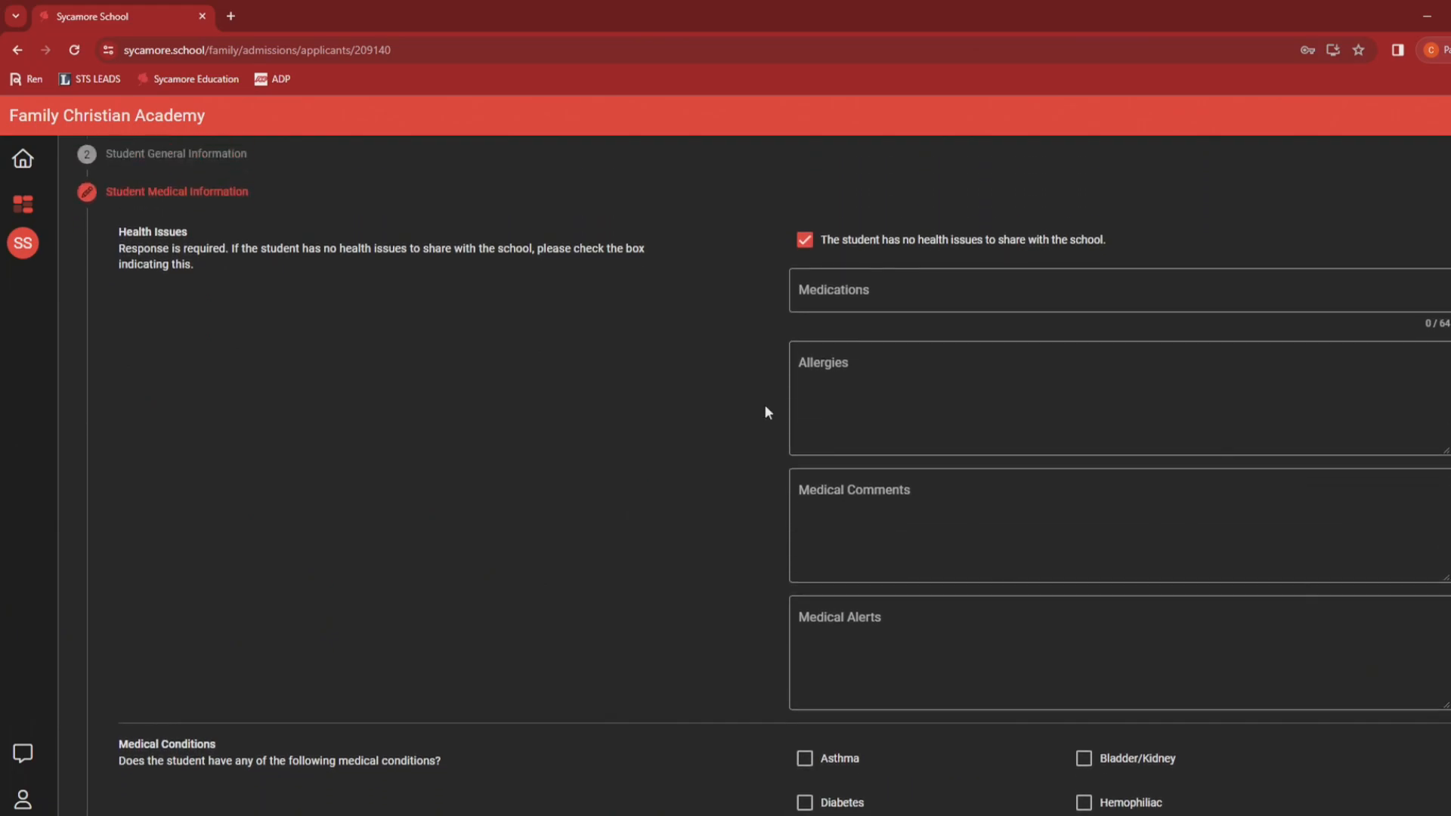
pyautogui.scroll(-3, 677, 450)
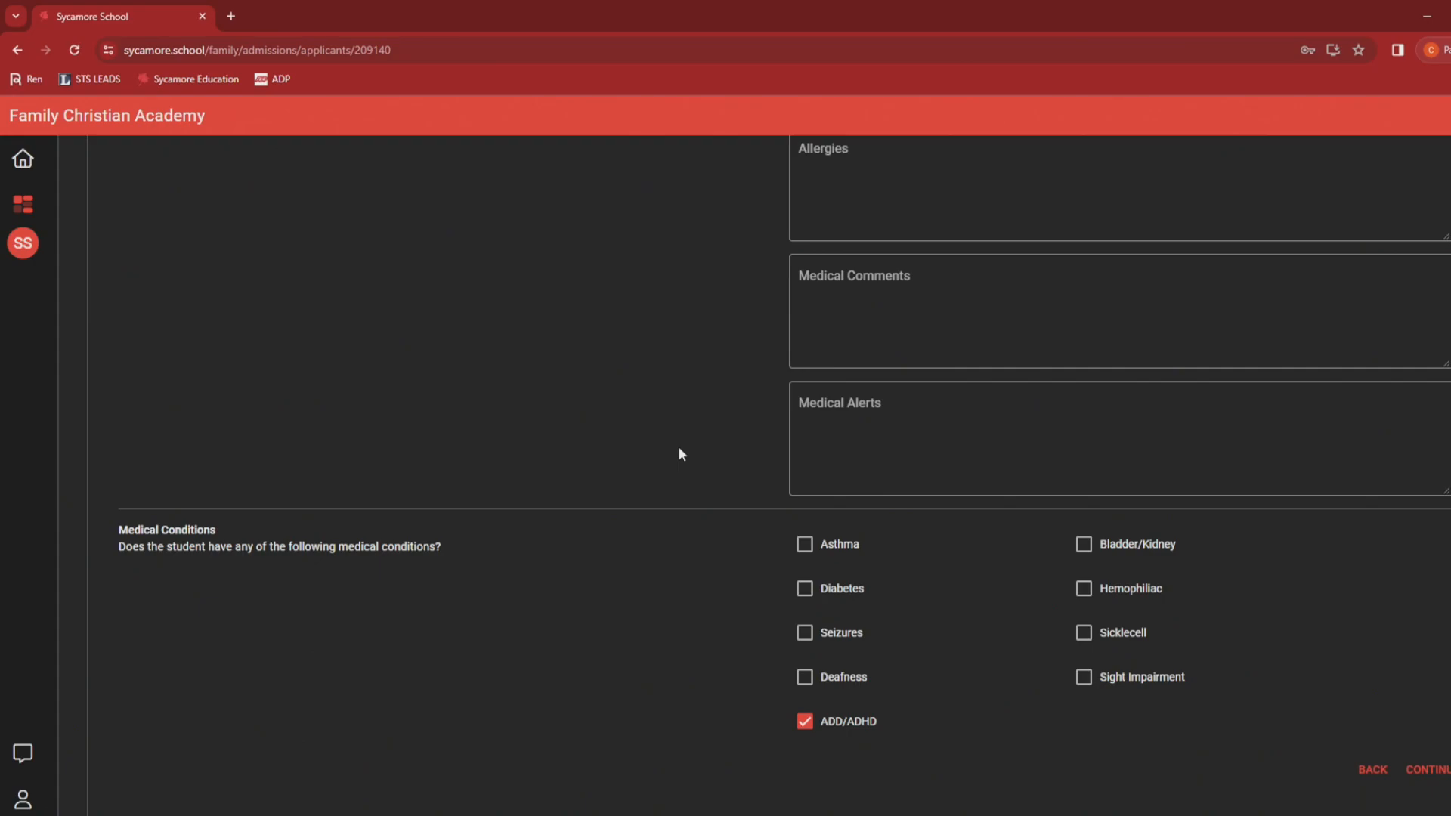
pyautogui.scroll(-1, 680, 451)
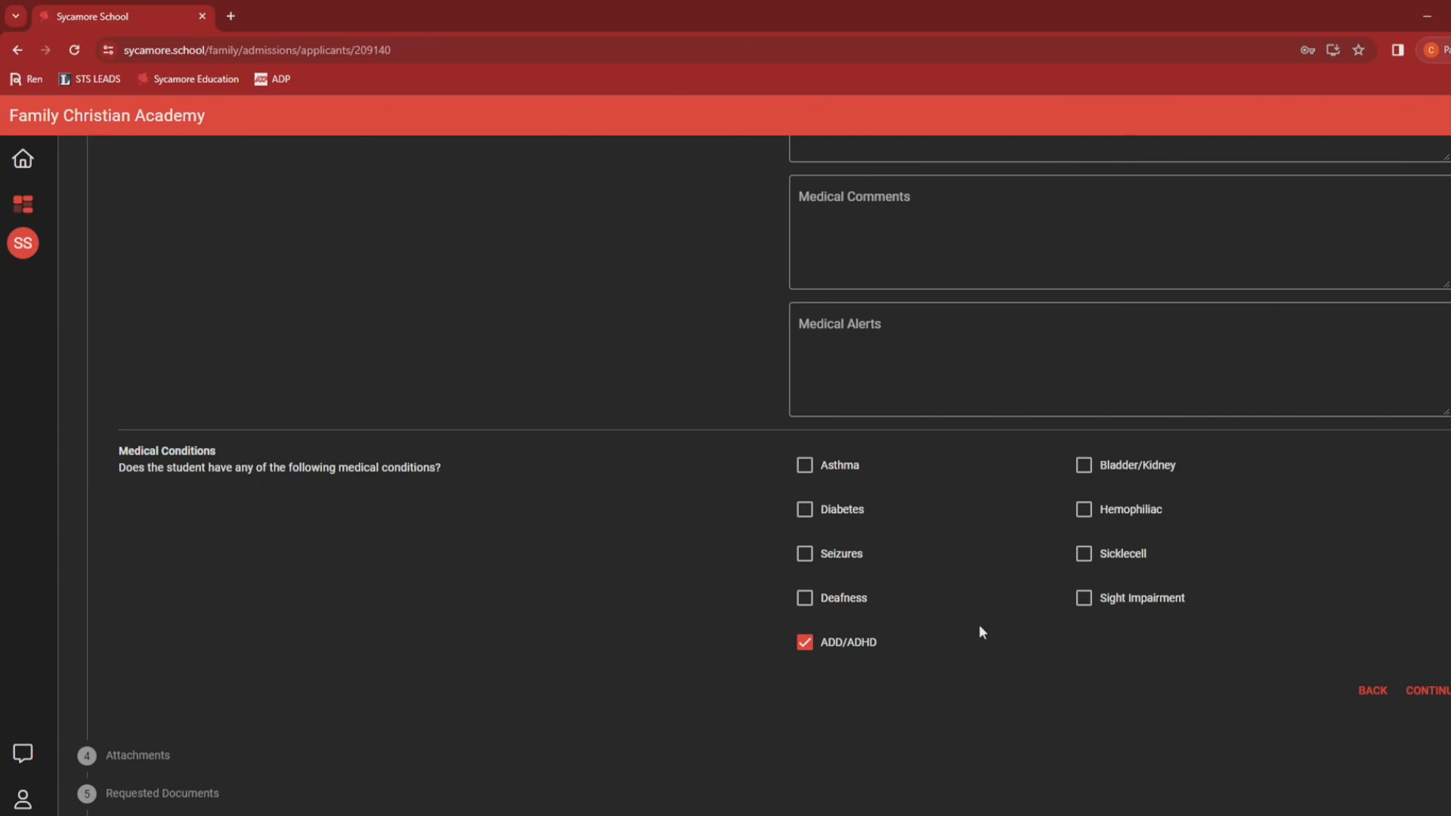
pyautogui.scroll(5, 967, 627)
pyautogui.scroll(-7, 831, 635)
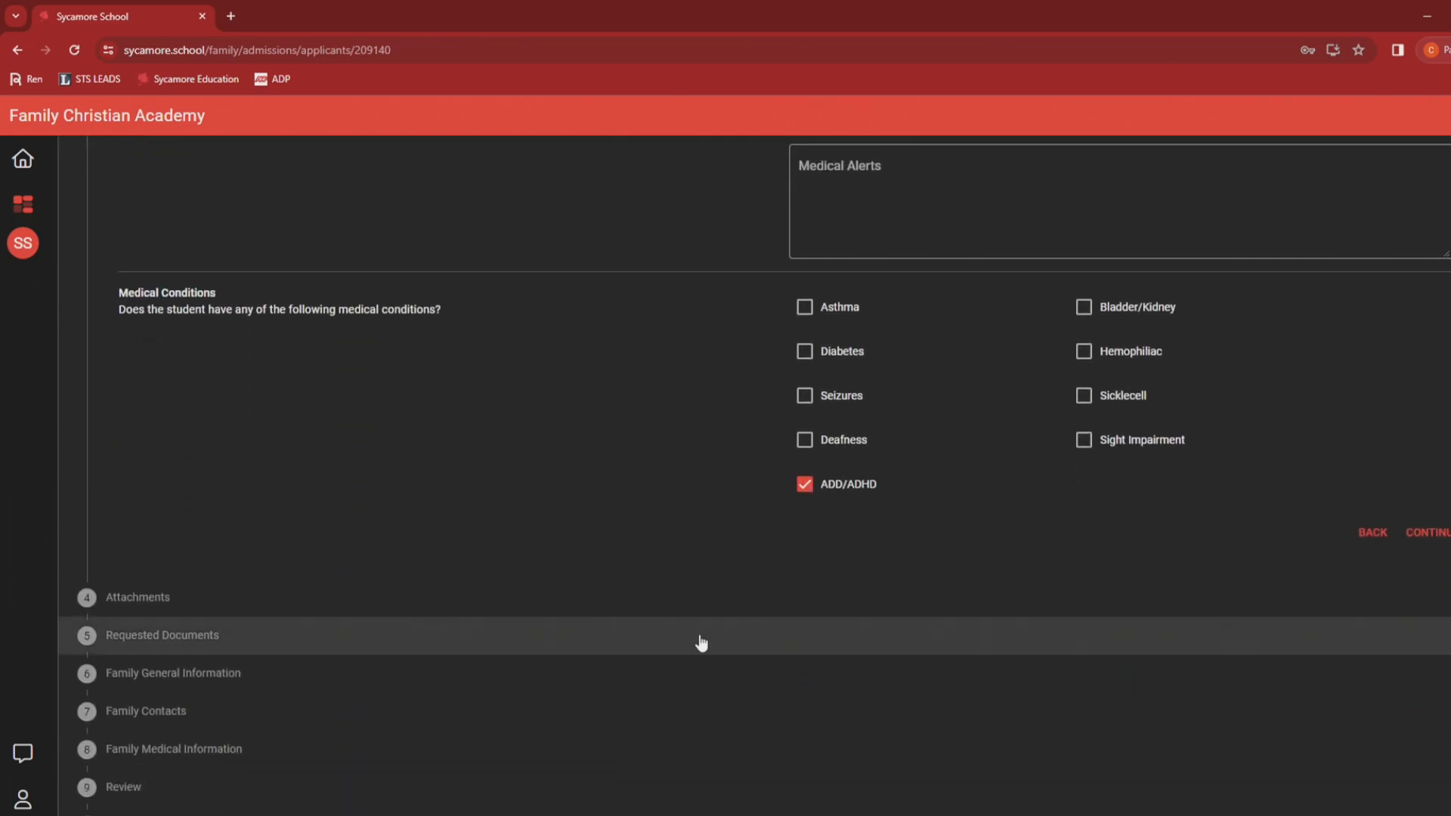
# Step: Review the Student Medical Information checkboxes and save them to reach Attachments
pyautogui.click(160, 598)
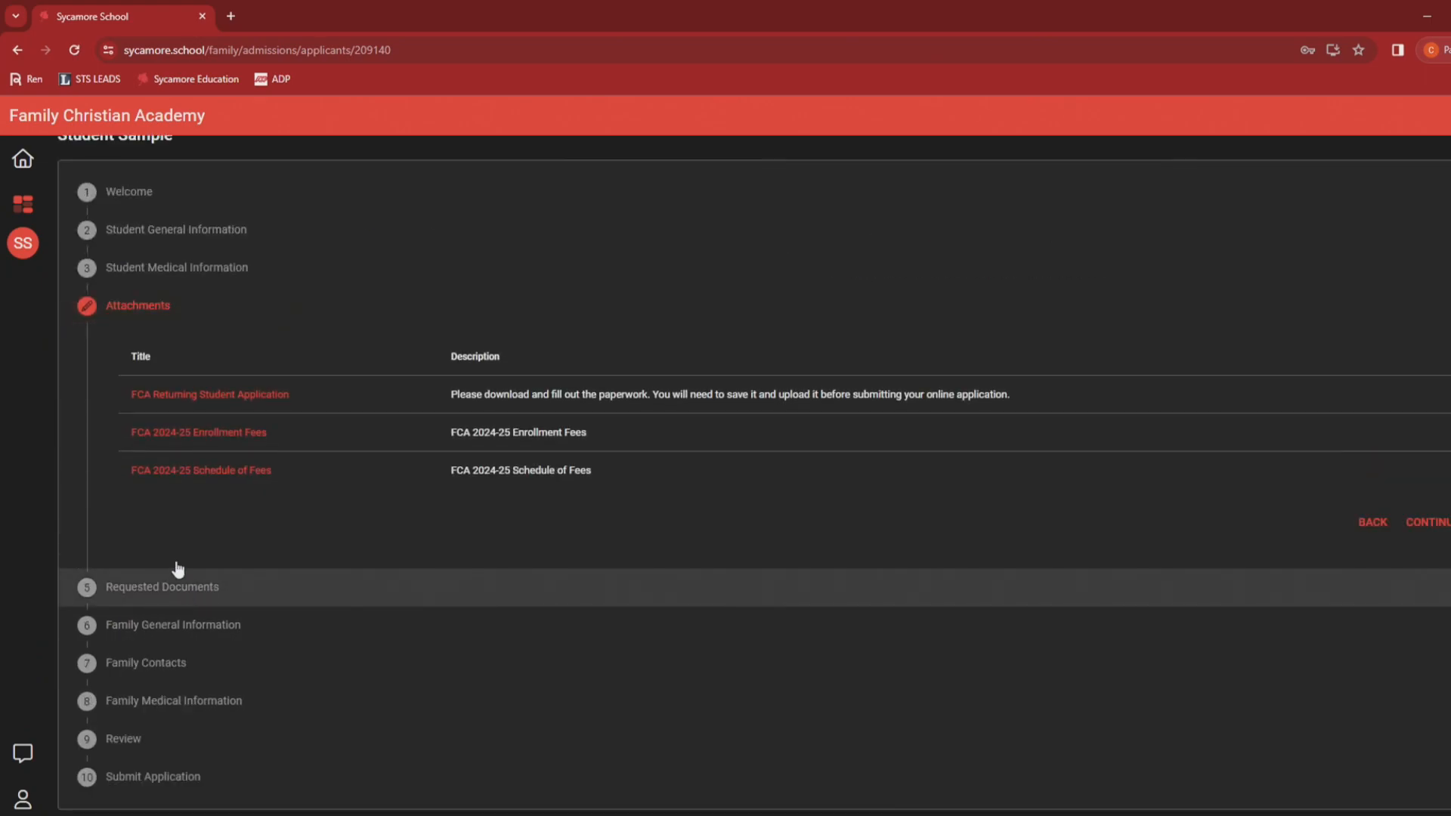
pyautogui.click(148, 273)
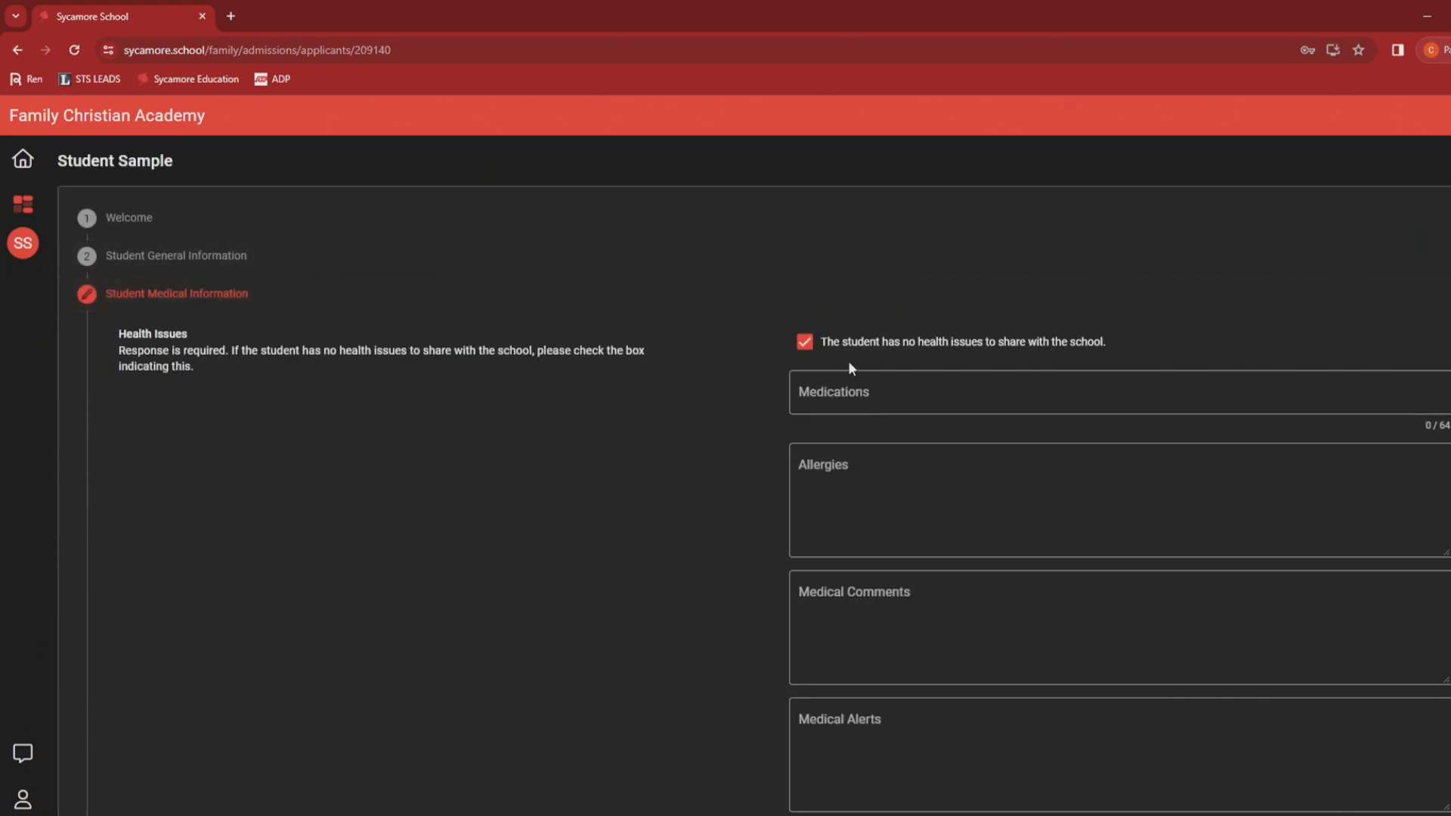
pyautogui.scroll(-6, 894, 574)
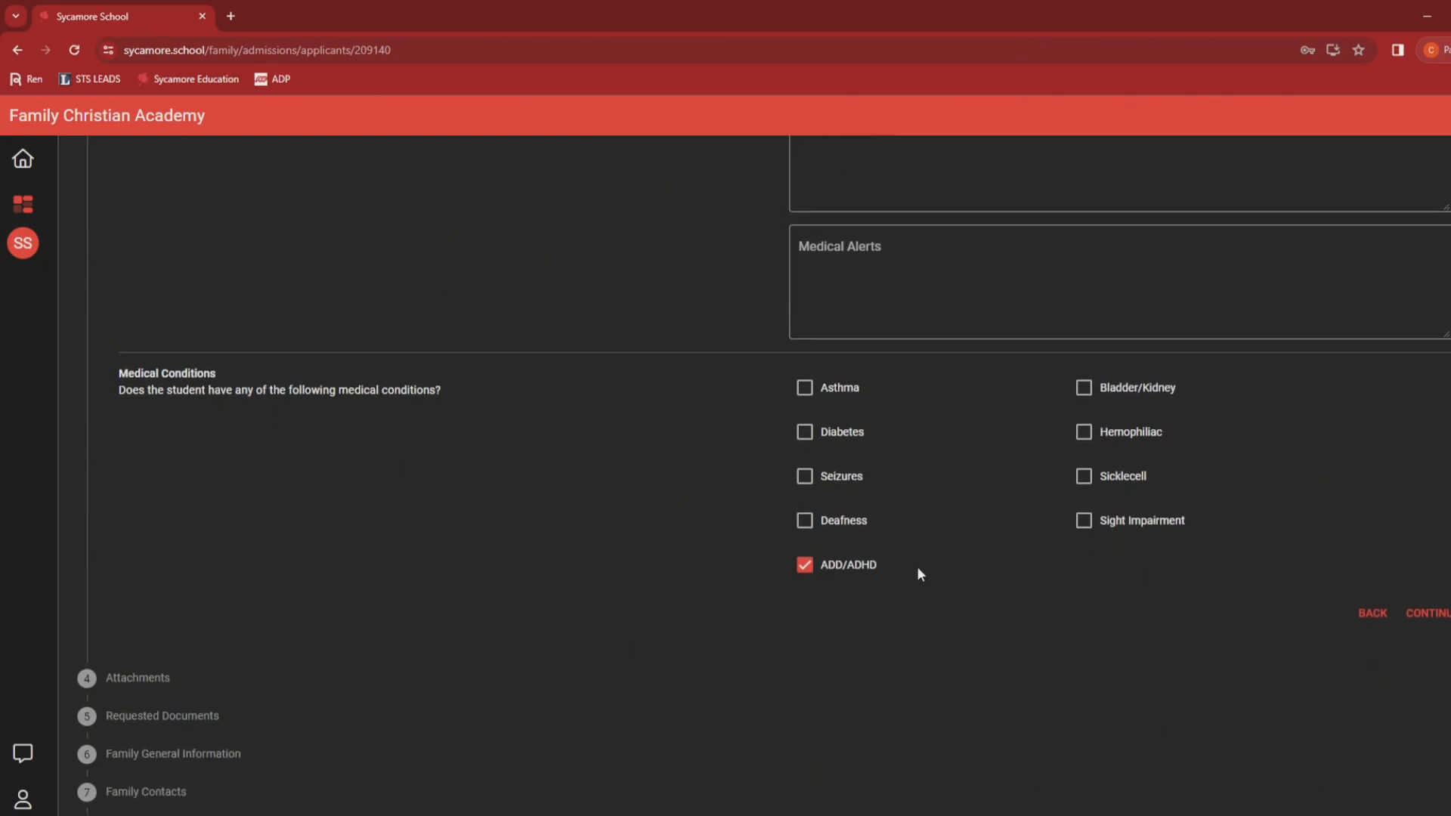
pyautogui.click(105, 676)
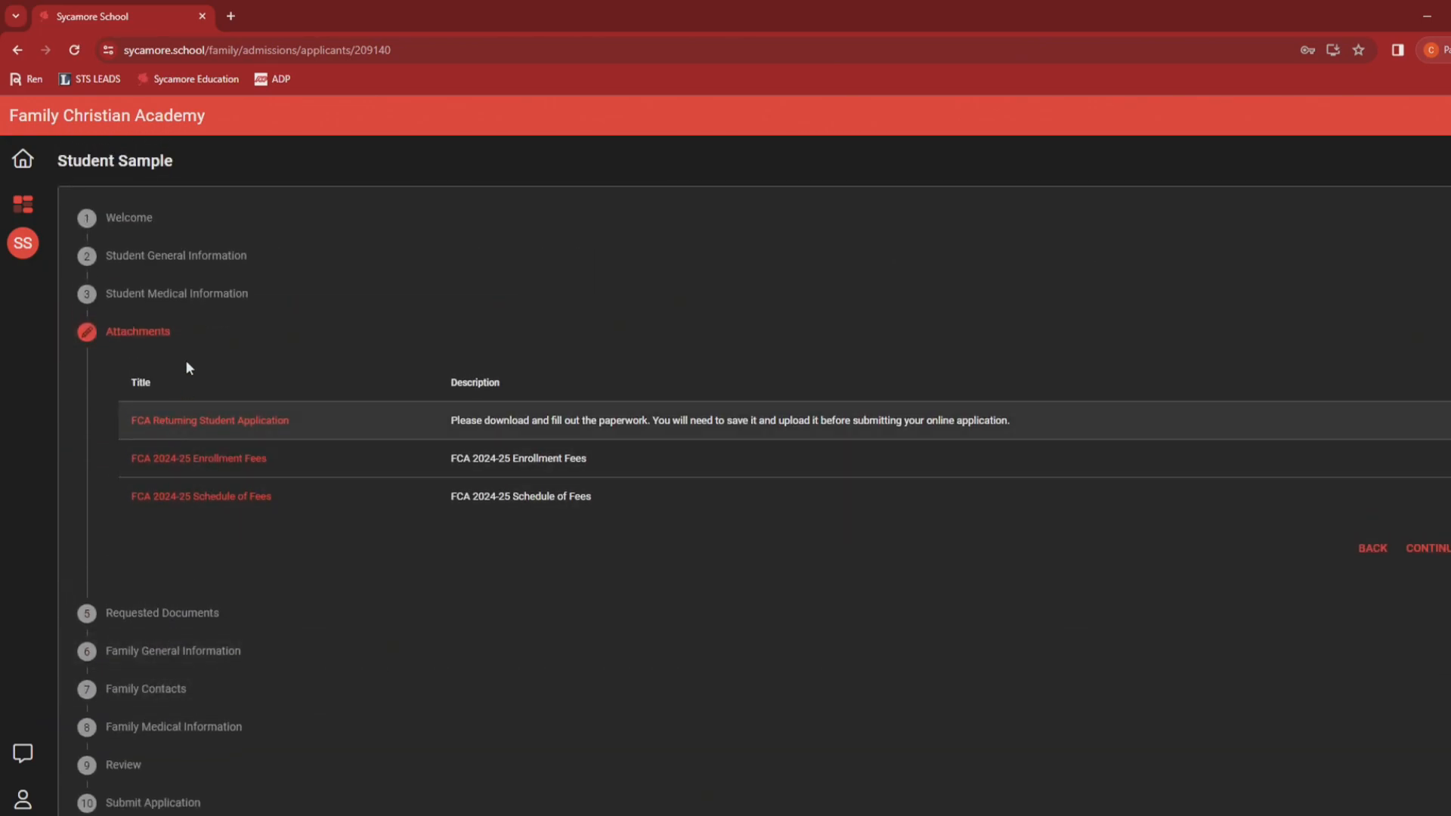
pyautogui.click(195, 295)
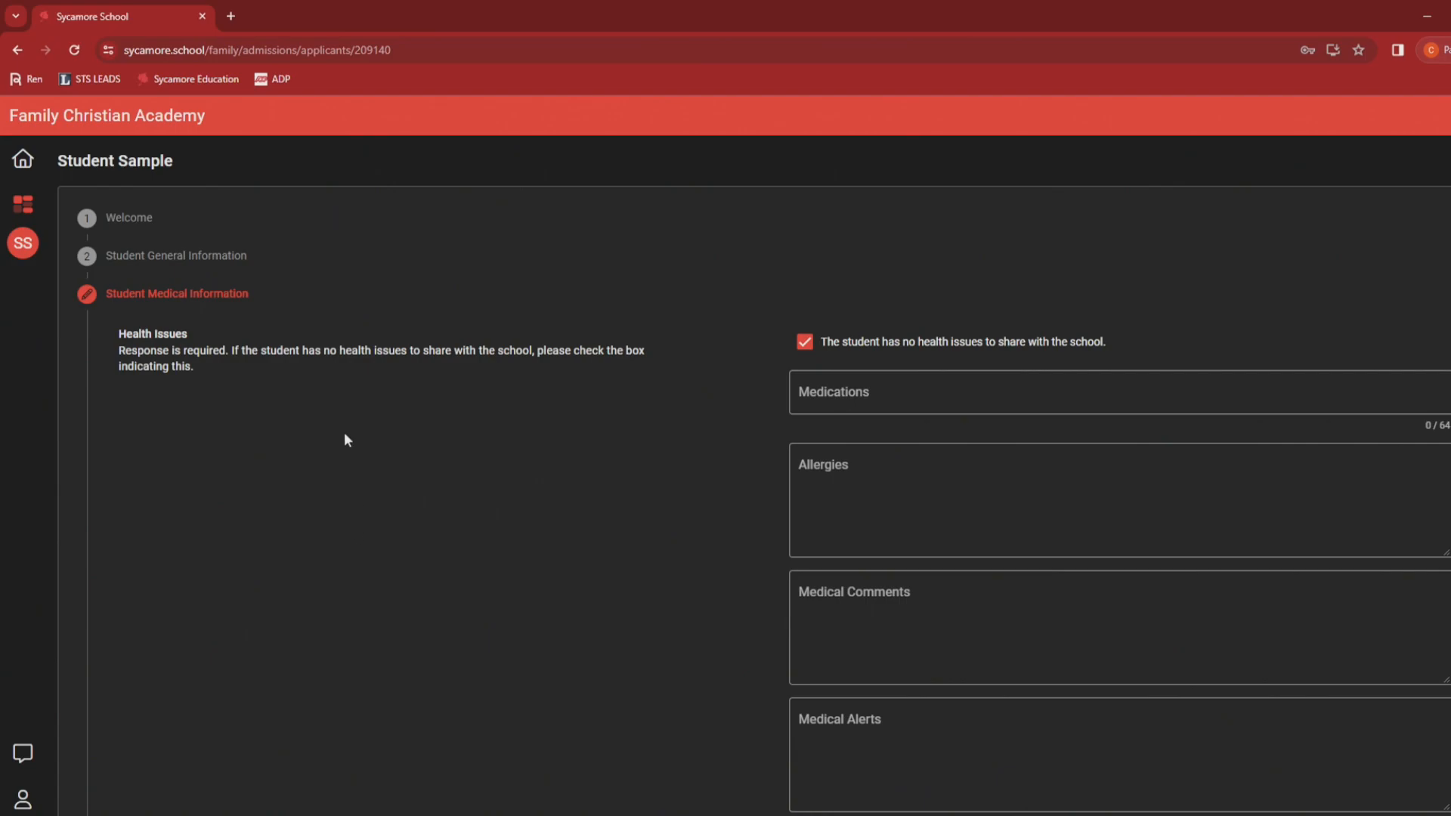
pyautogui.scroll(-1, 391, 450)
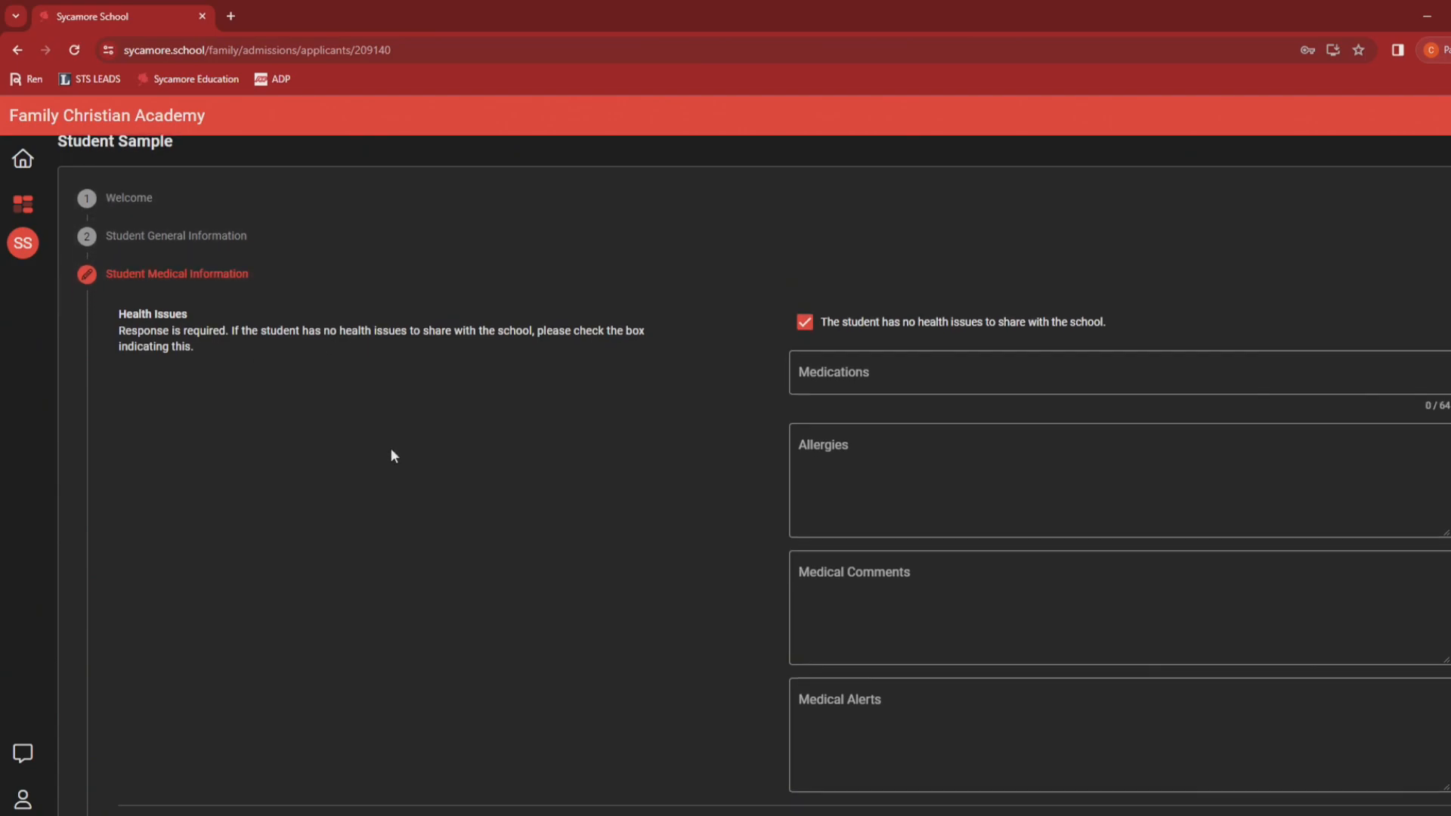
pyautogui.scroll(-6, 391, 449)
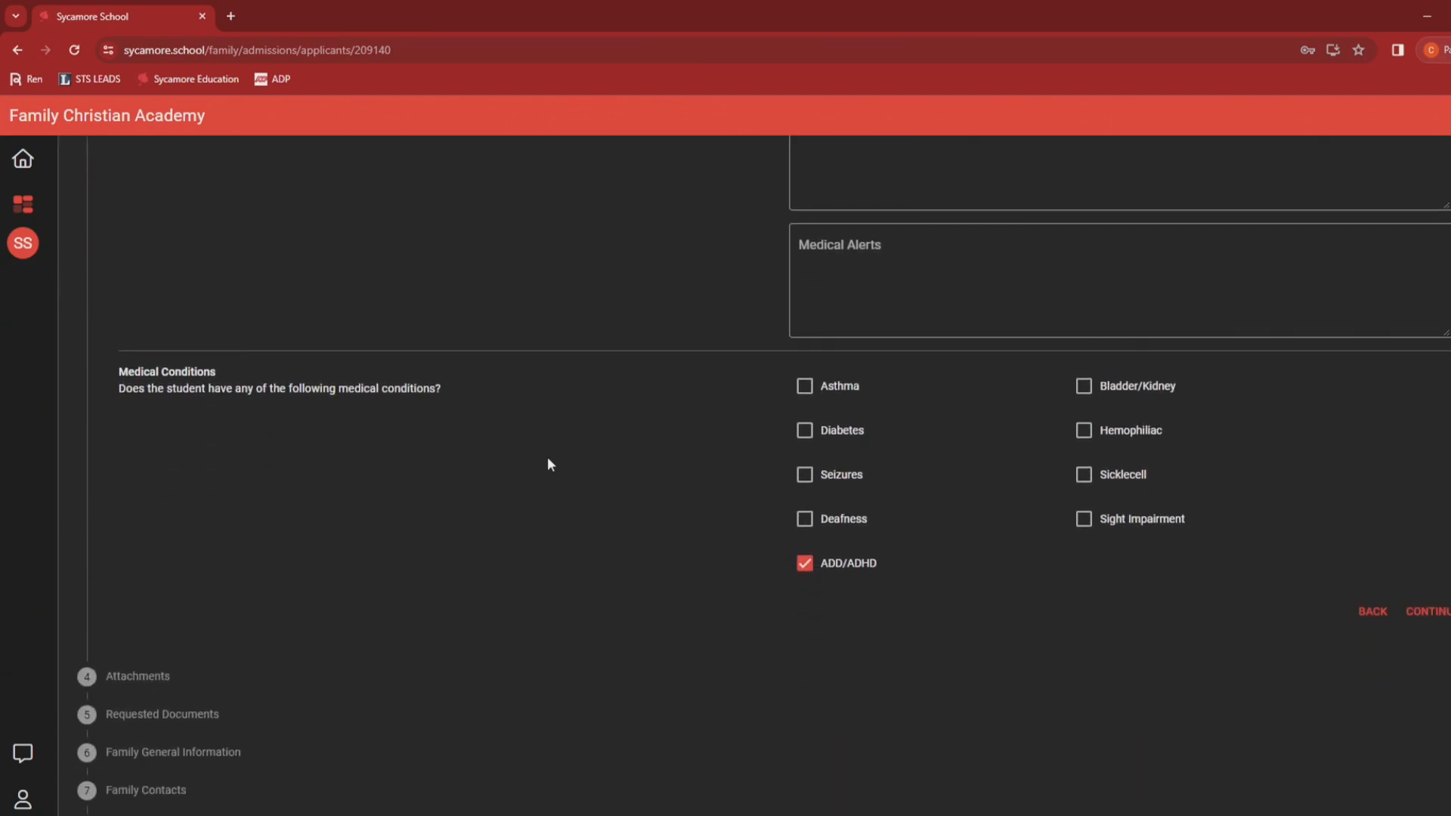
pyautogui.click(1424, 616)
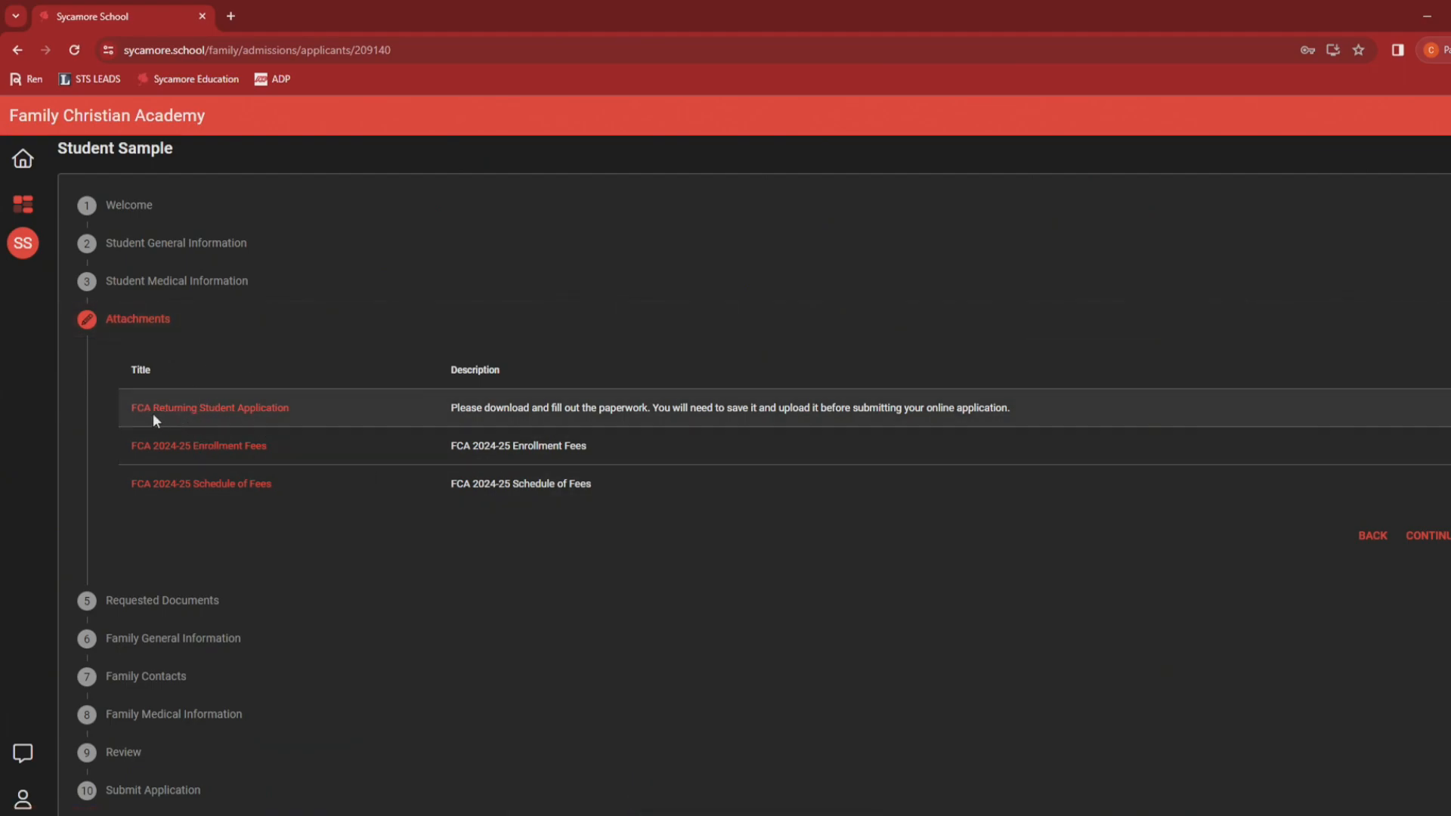
# Step: Open the FCA 2024-25 Enrollment Fees and Schedule of Fees documents
pyautogui.click(227, 451)
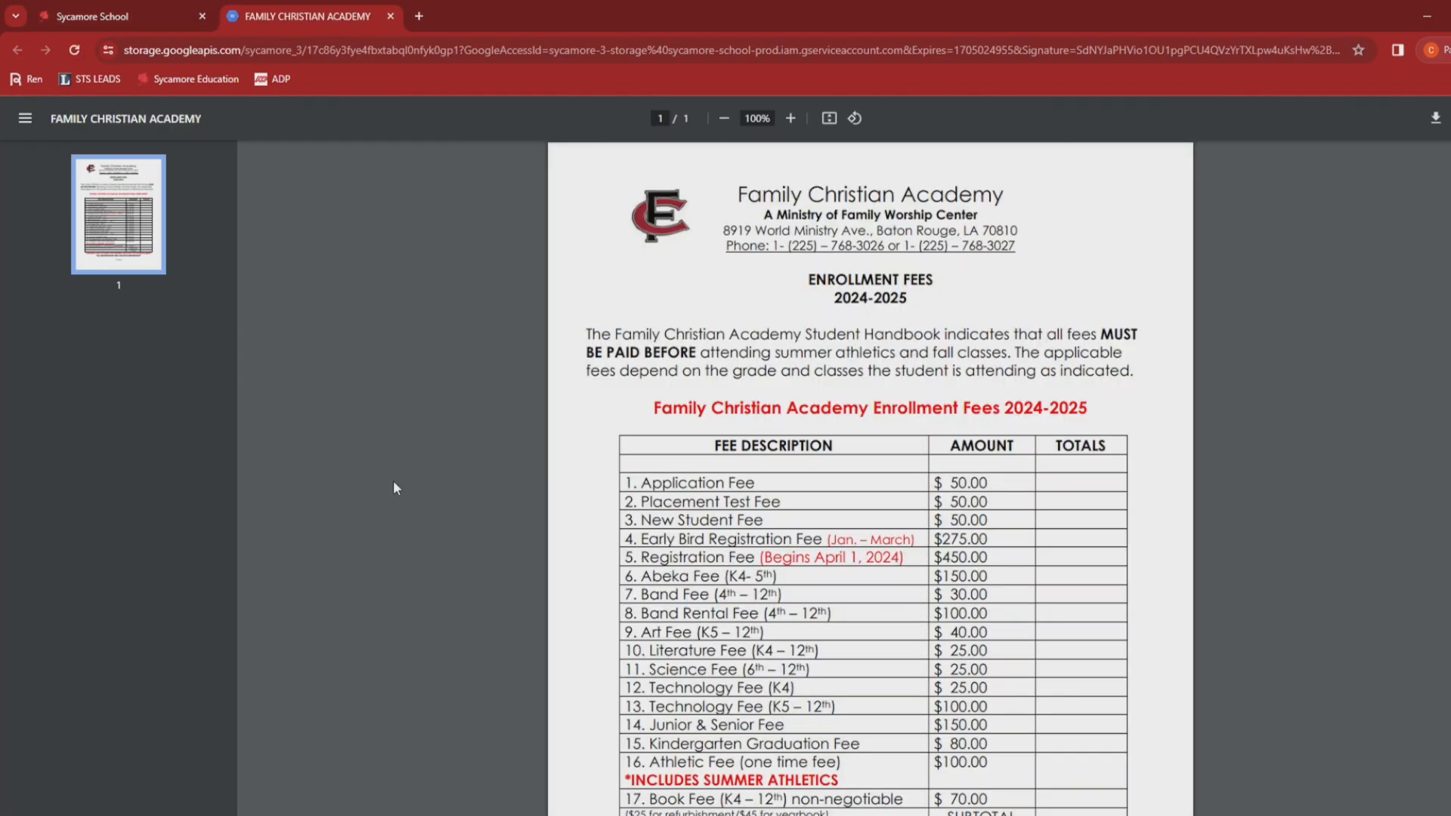
pyautogui.scroll(-1, 589, 477)
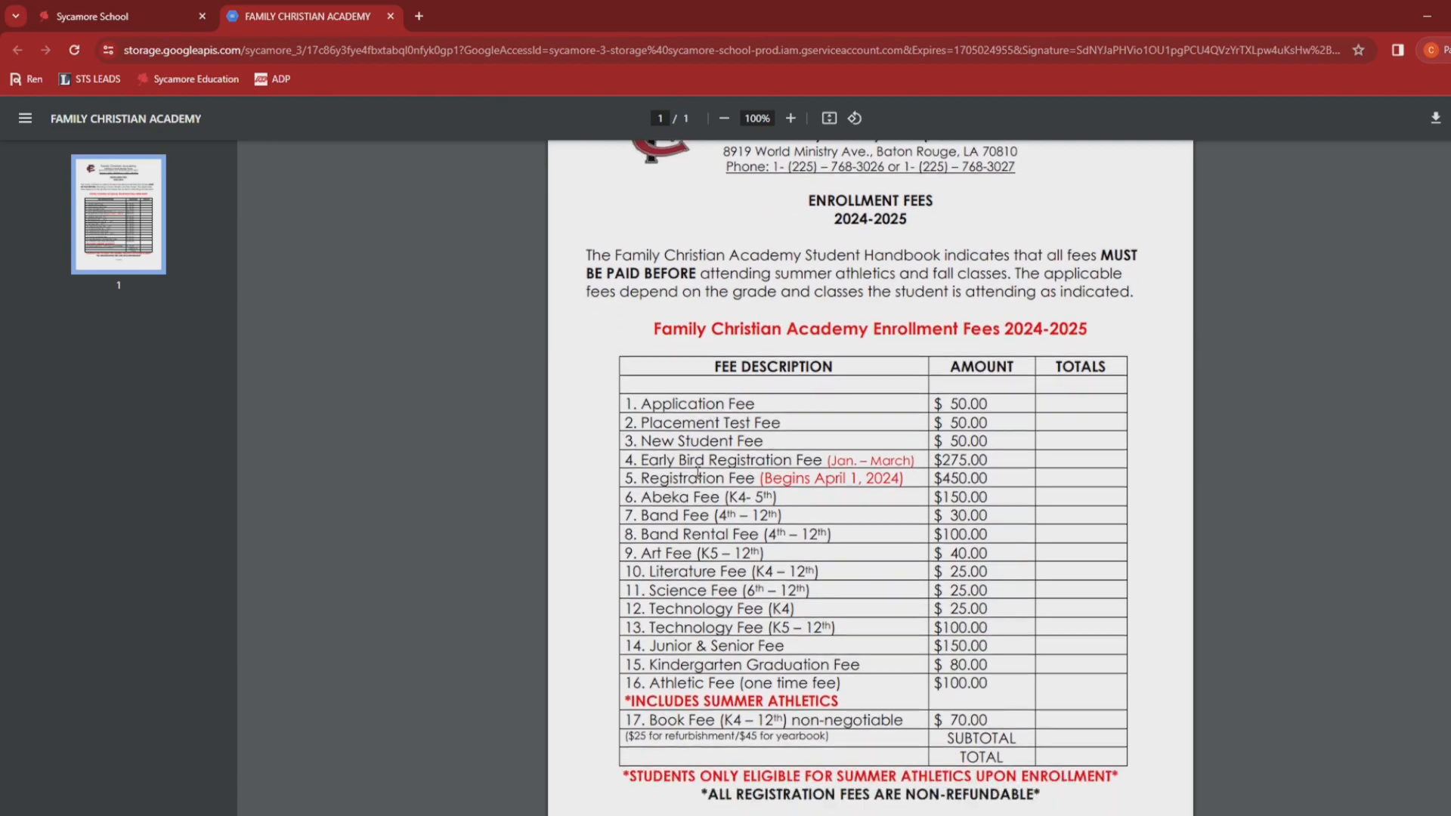
pyautogui.click(141, 5)
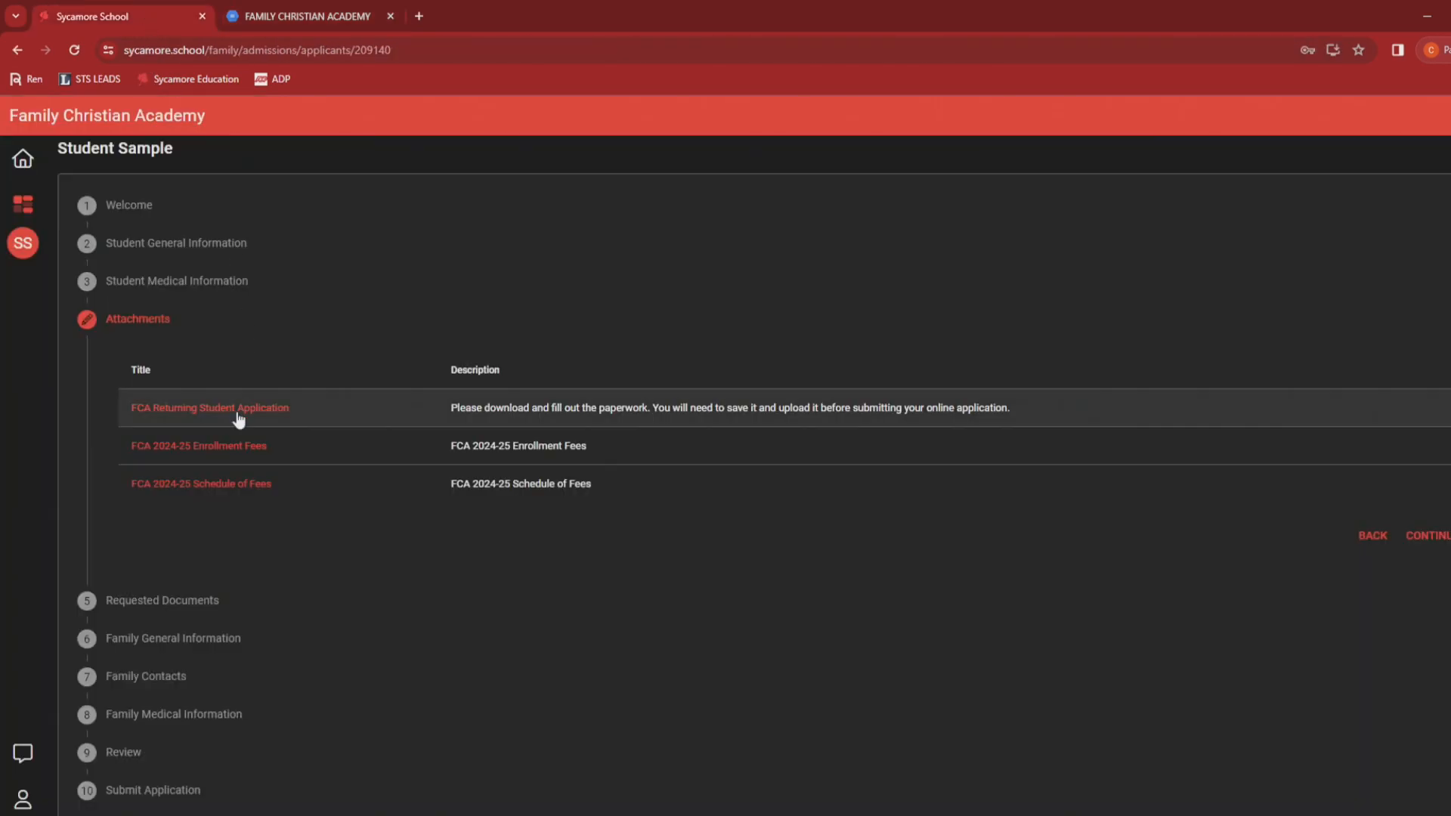
pyautogui.click(230, 483)
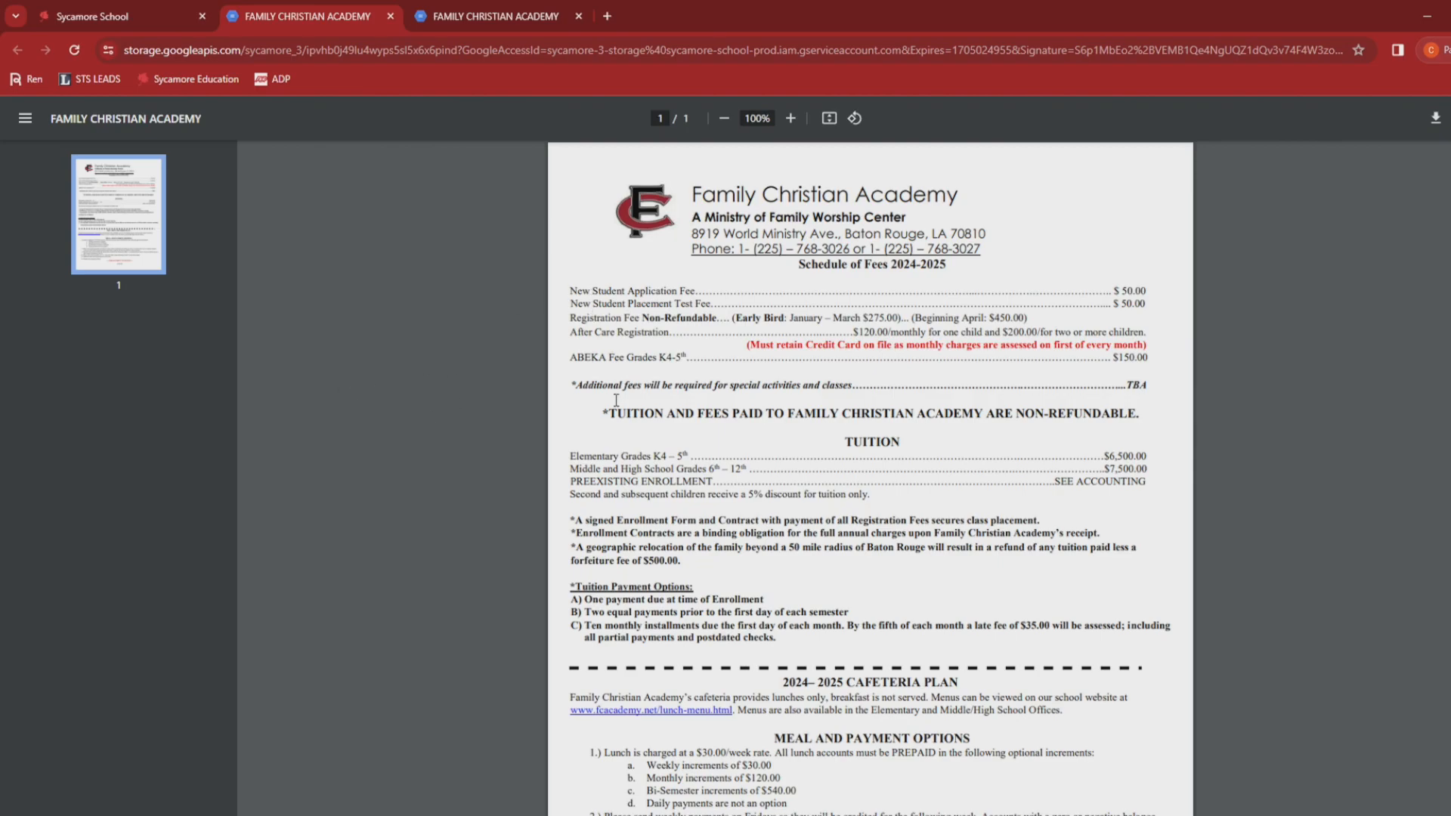
pyautogui.scroll(-1, 641, 294)
pyautogui.scroll(-2, 641, 295)
pyautogui.scroll(3, 699, 445)
# Step: Review the Abeka, Band ($30.00) and Band Rental fee lines, then close both fee documents
pyautogui.click(461, 20)
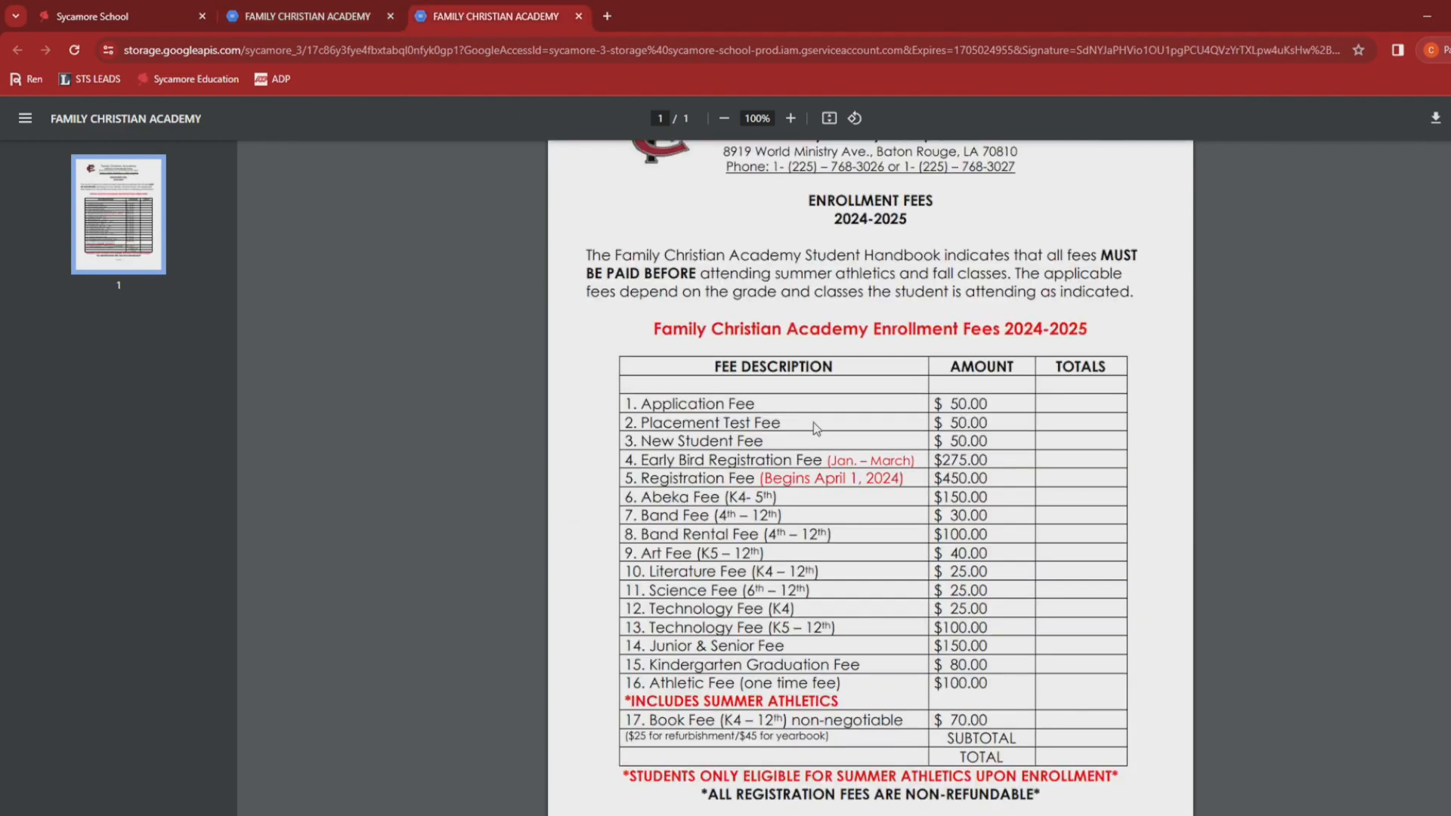
pyautogui.scroll(-1, 695, 427)
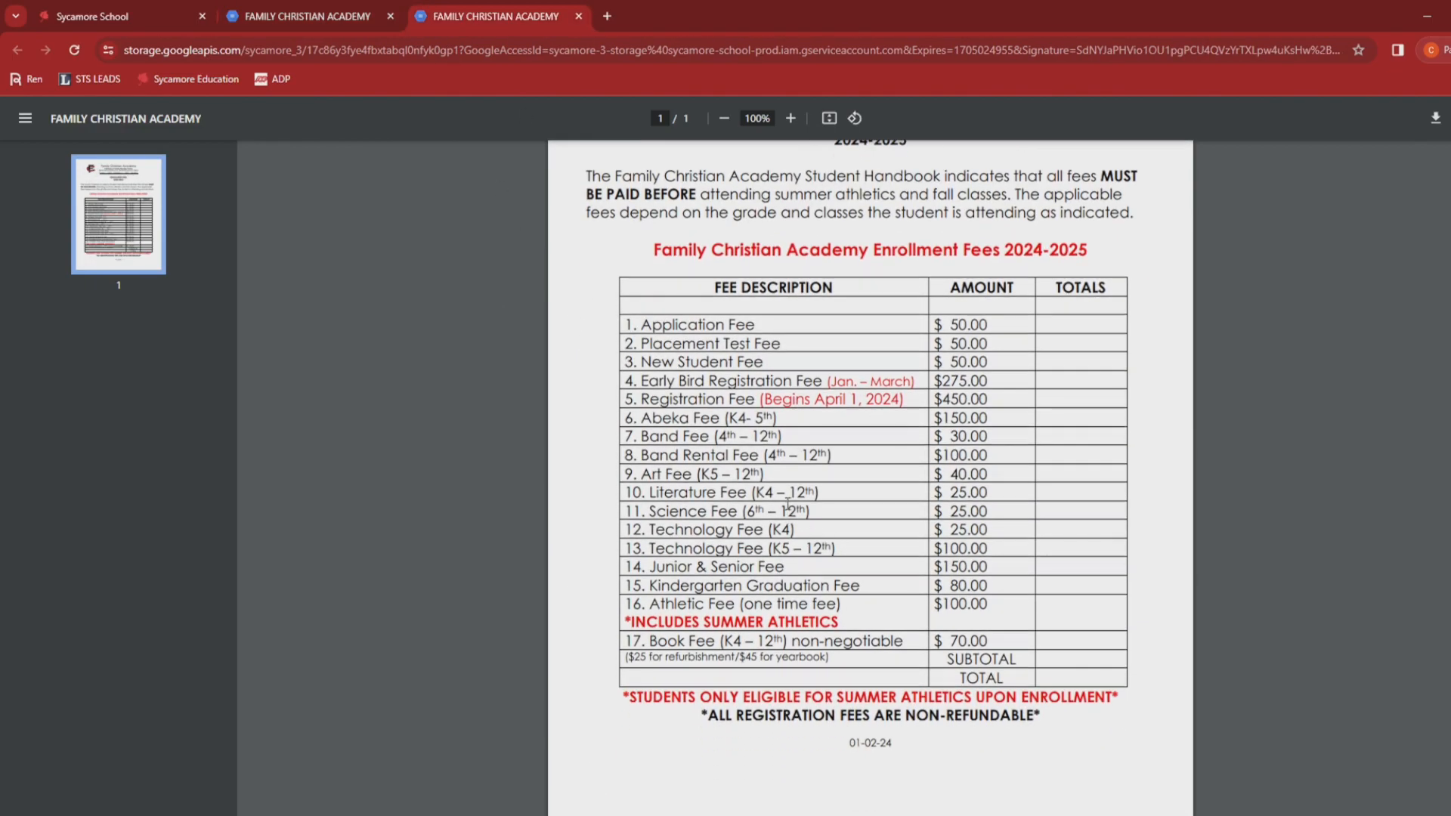
pyautogui.moveTo(726, 418); pyautogui.dragTo(775, 421)
pyautogui.moveTo(641, 418); pyautogui.dragTo(779, 421)
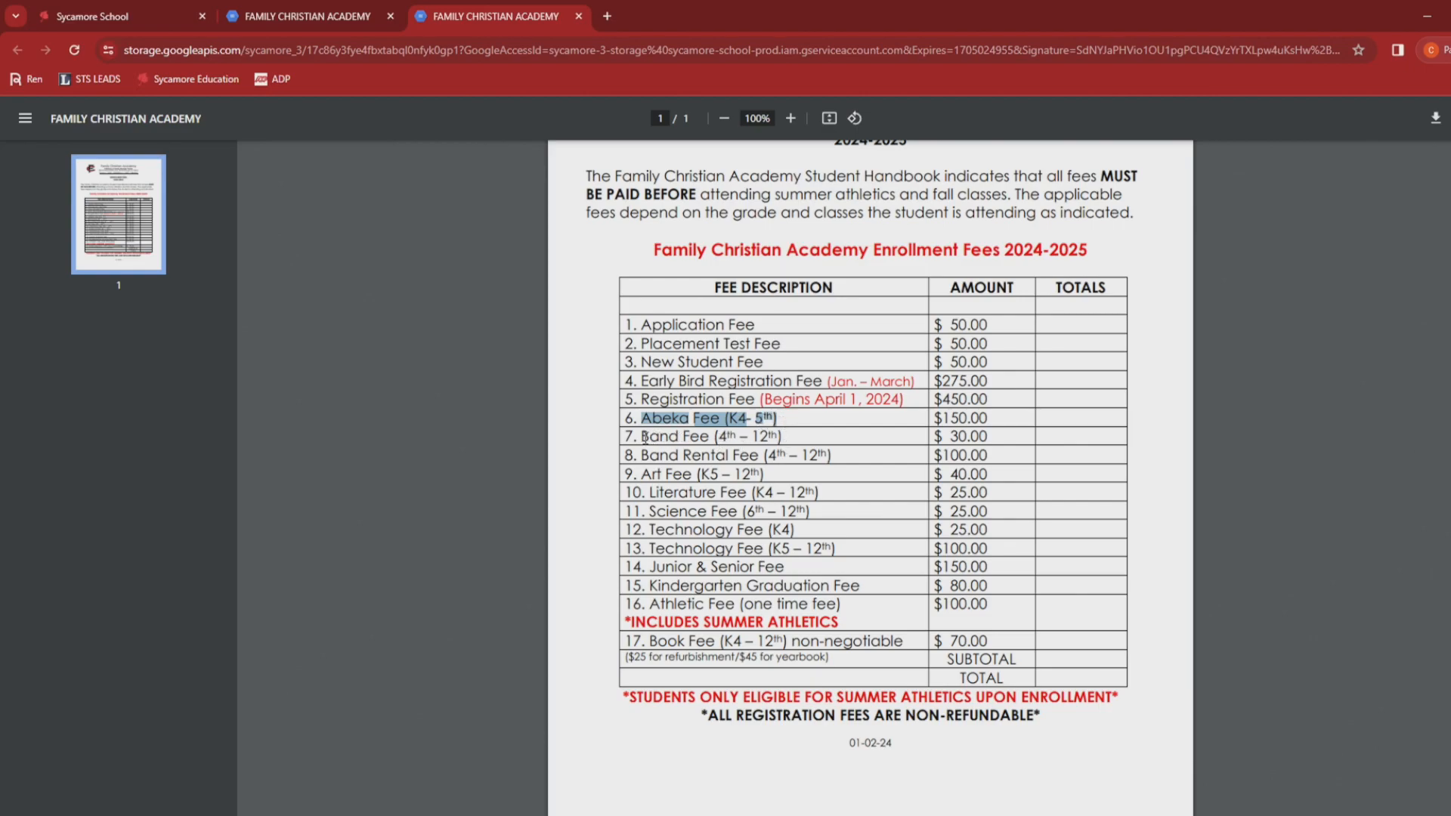
pyautogui.moveTo(643, 437); pyautogui.dragTo(788, 431)
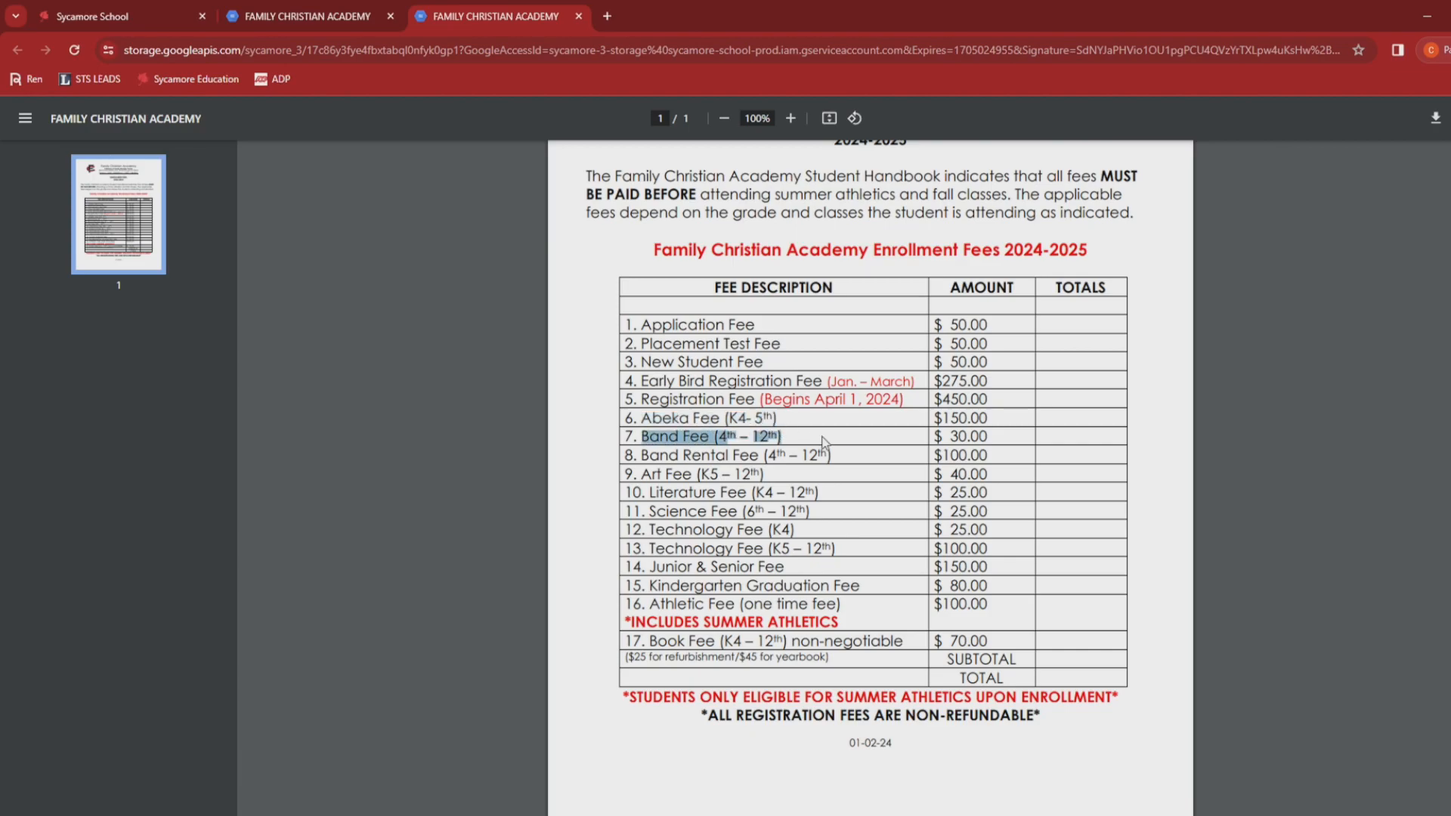
pyautogui.moveTo(932, 436); pyautogui.dragTo(988, 437)
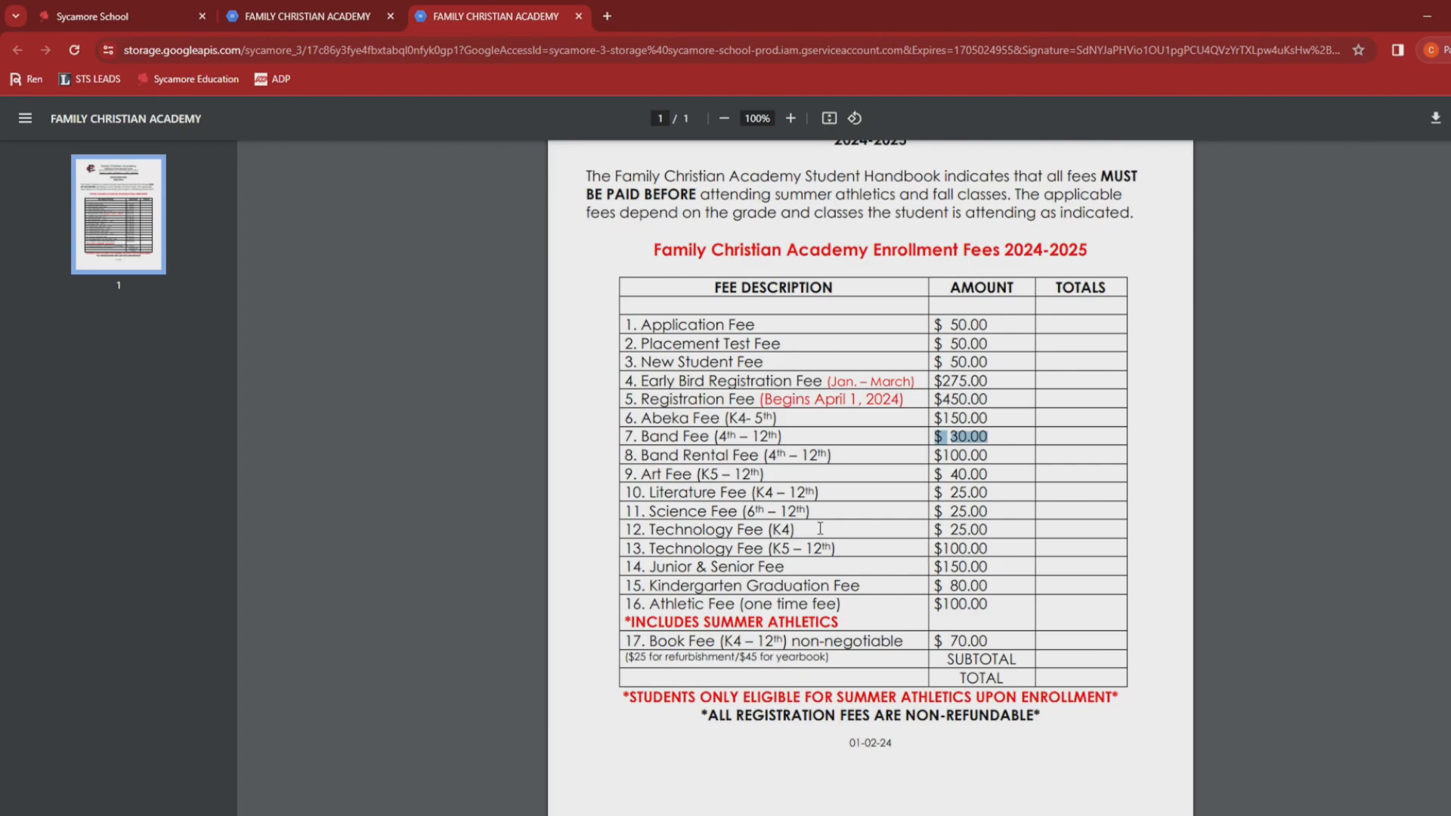
pyautogui.moveTo(669, 454); pyautogui.dragTo(835, 455)
pyautogui.scroll(5, 779, 482)
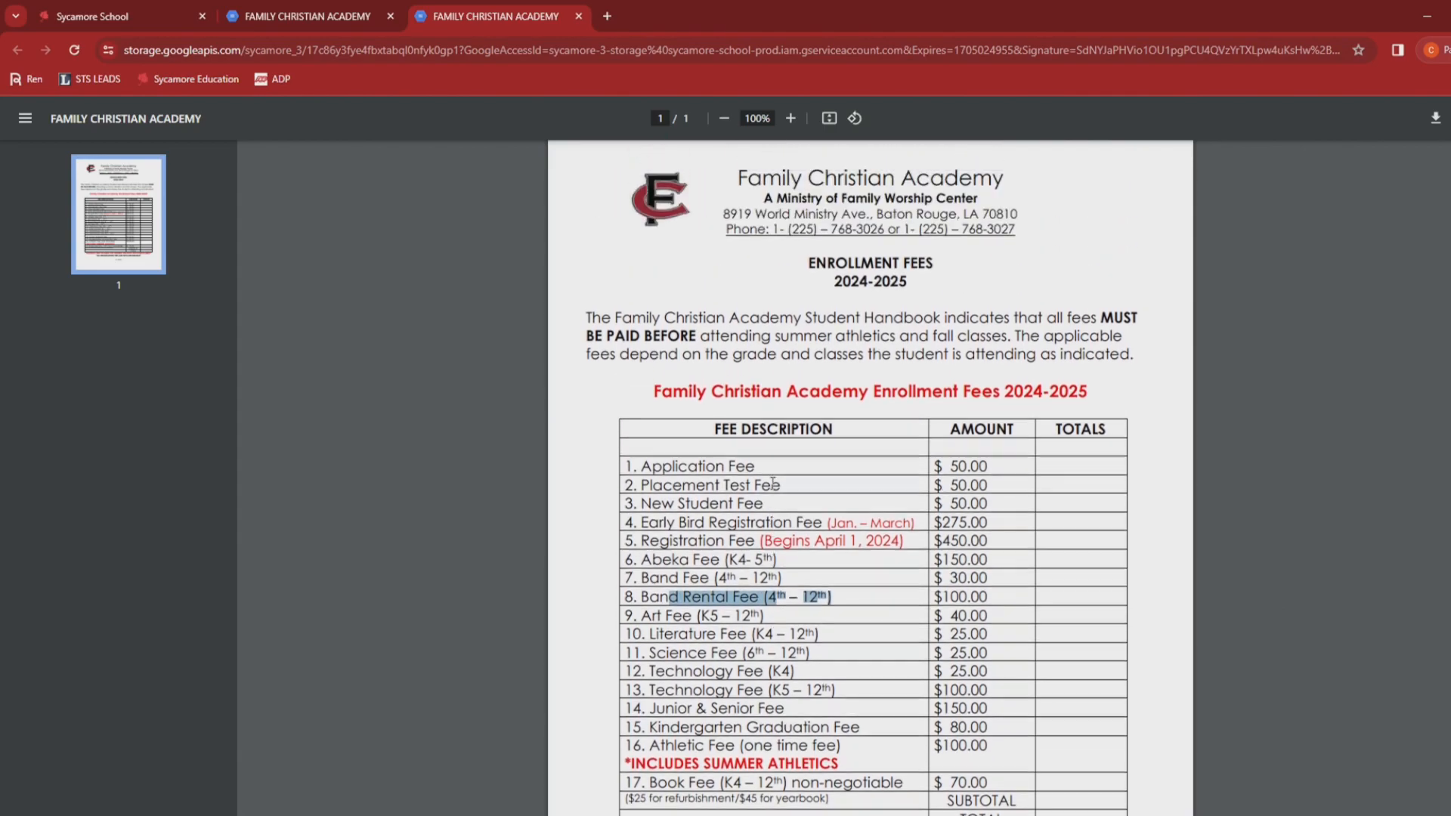
pyautogui.click(579, 16)
pyautogui.click(483, 16)
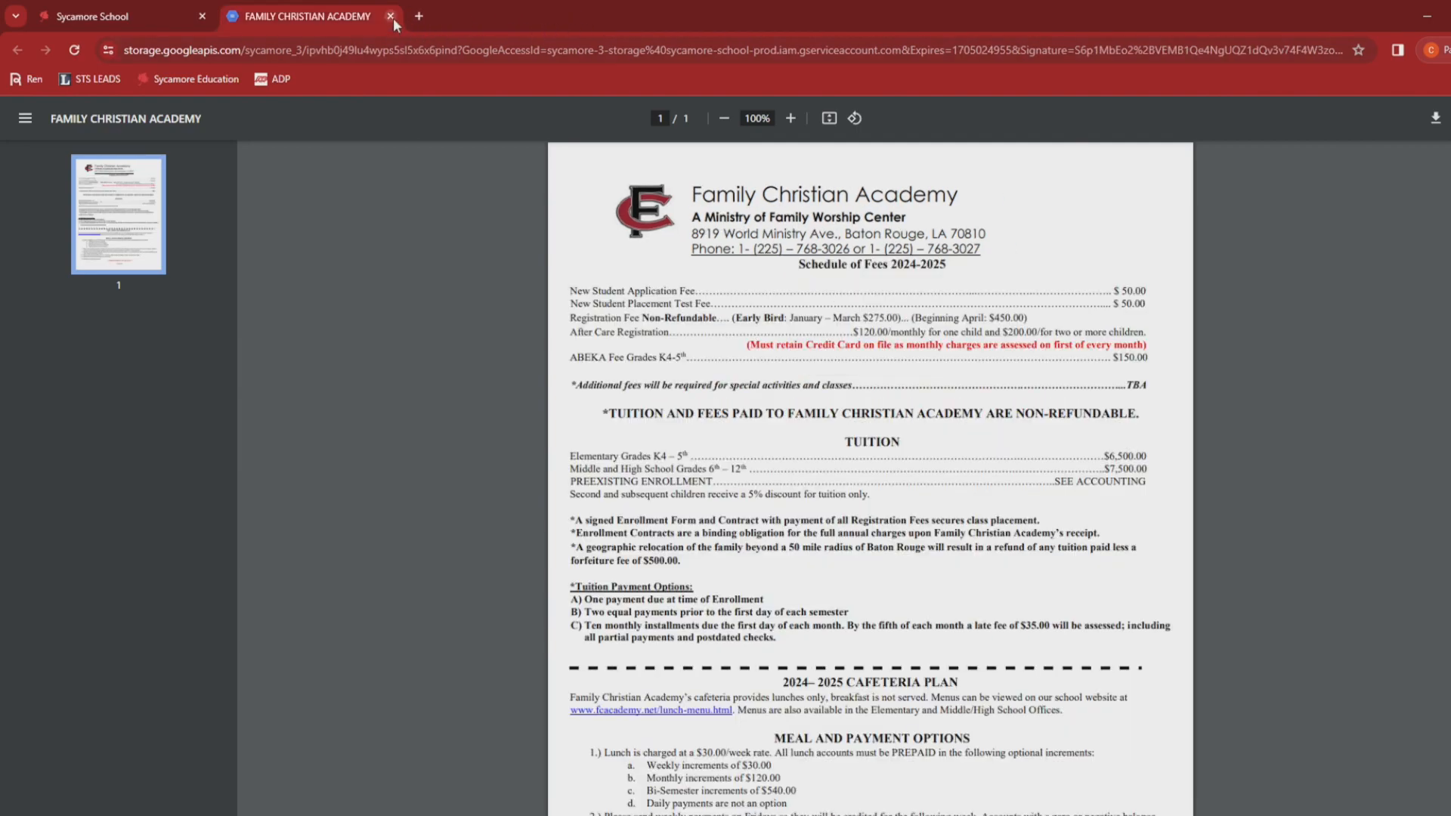
pyautogui.click(390, 16)
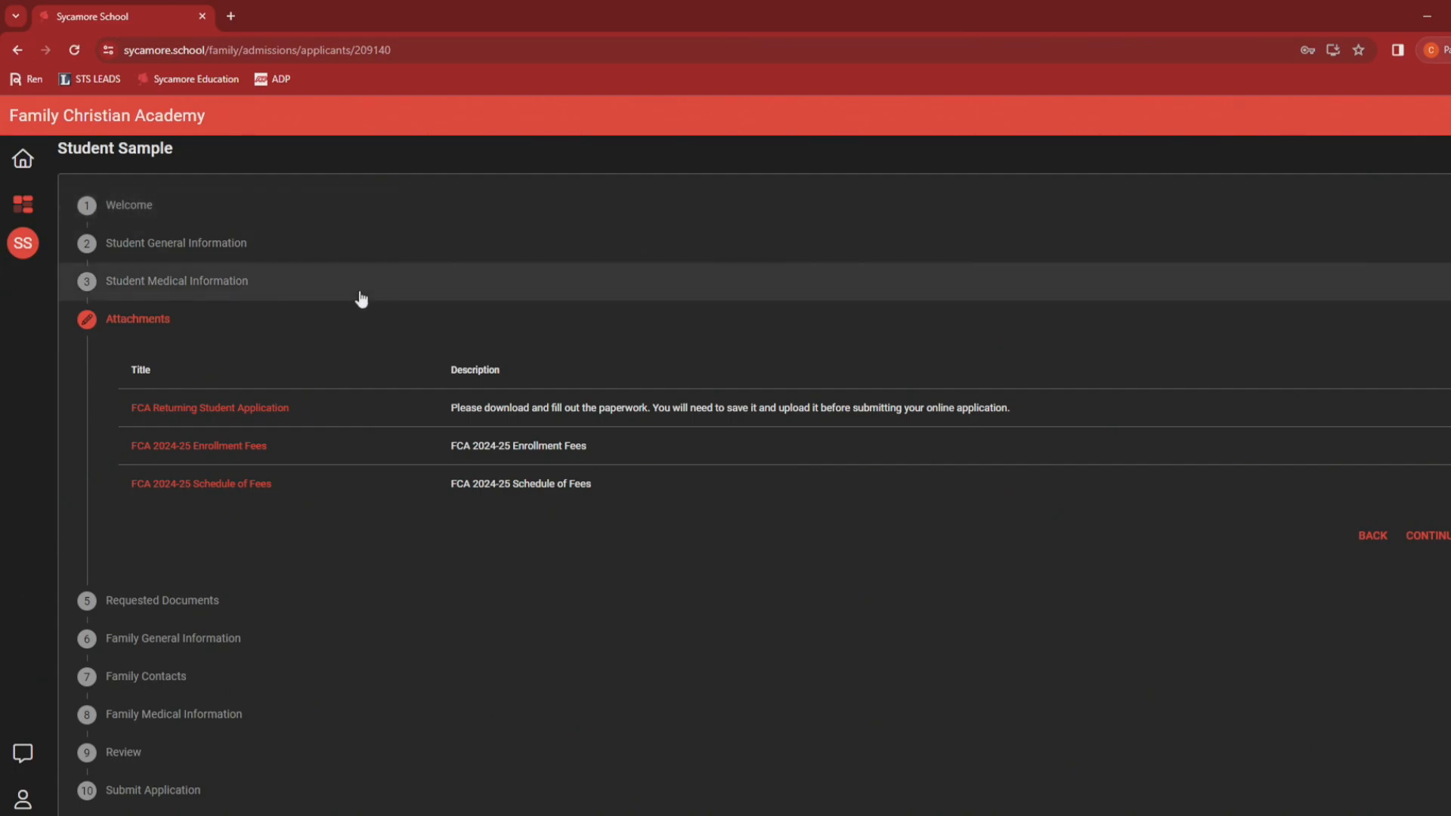
# Step: Open the FCA Returning Student Application form and scroll through it
pyautogui.click(246, 412)
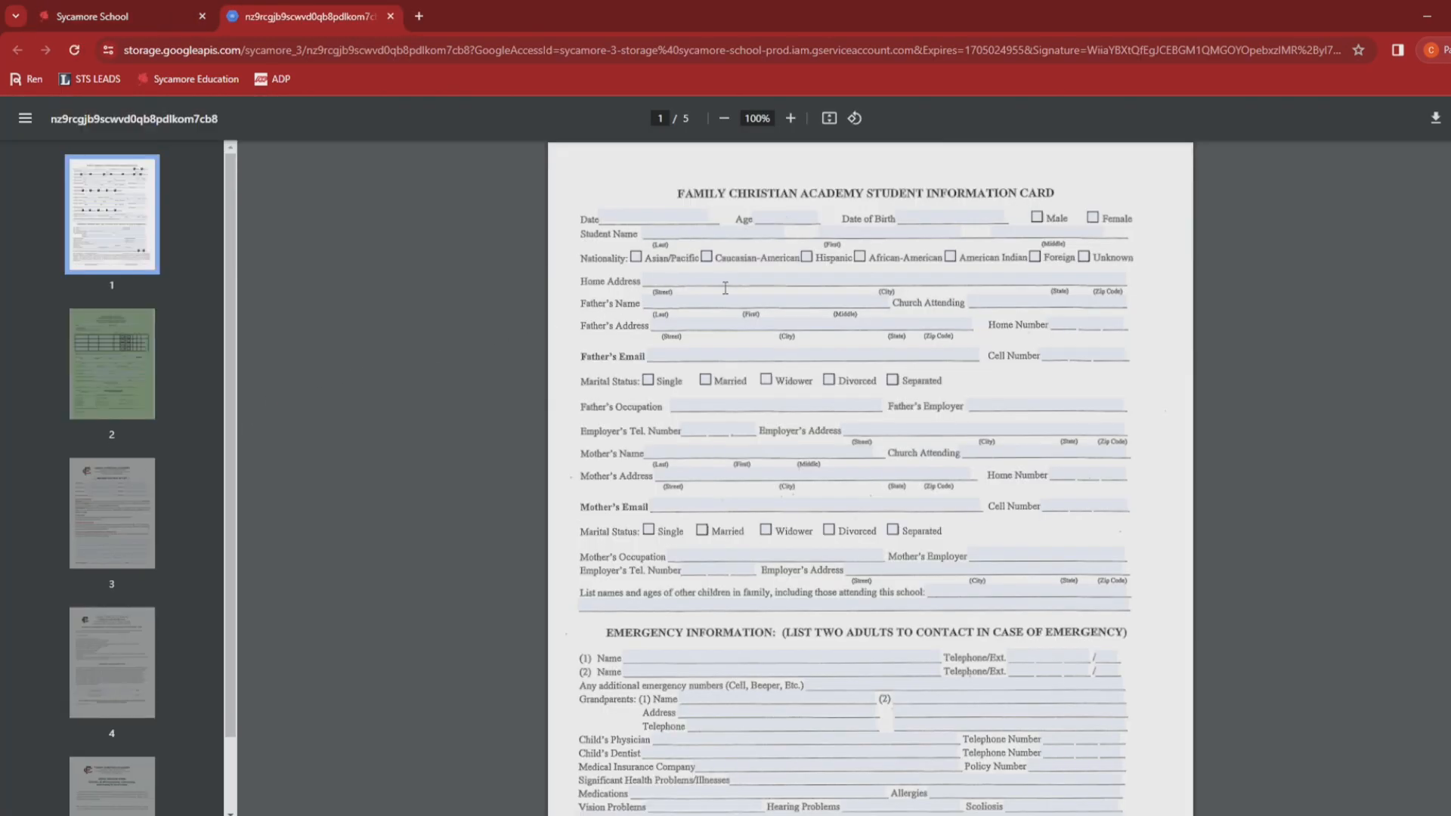
pyautogui.scroll(-5, 744, 331)
pyautogui.scroll(5, 744, 331)
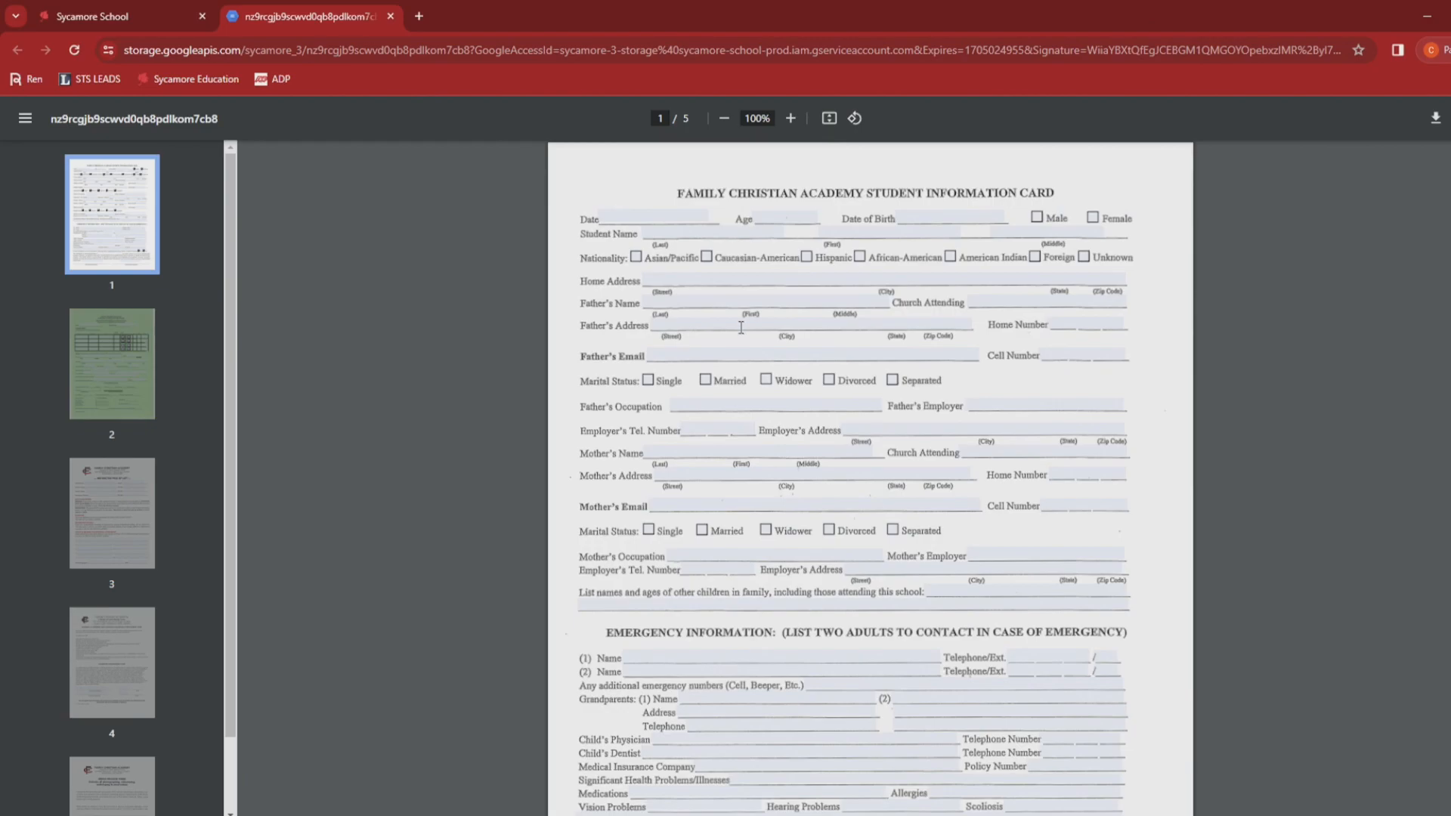
pyautogui.scroll(-8, 695, 260)
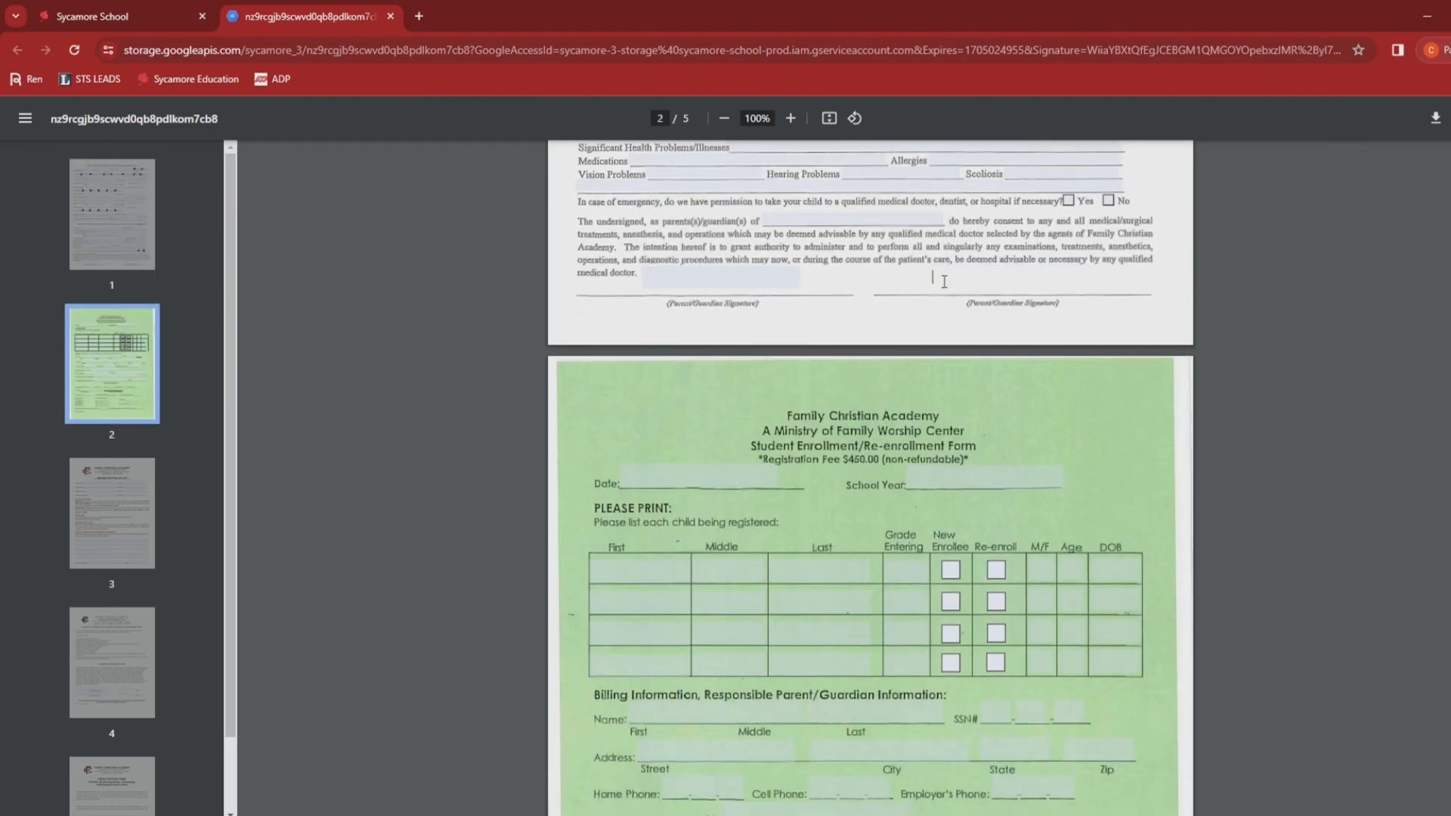
pyautogui.scroll(4, 850, 324)
pyautogui.scroll(4, 831, 322)
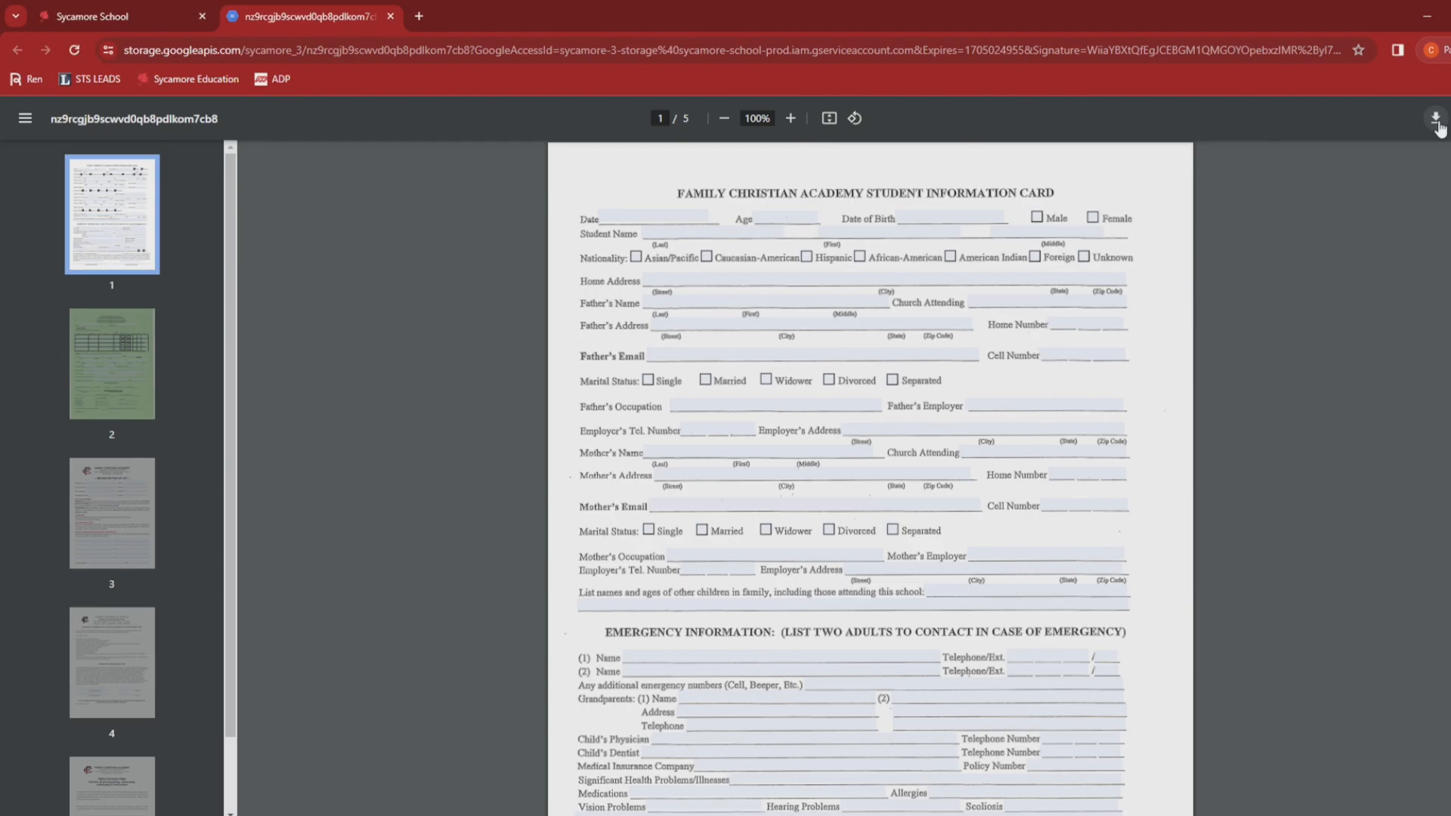
# Step: Download the application form to the Desktop as FCA Enrollment Packet.pdf
pyautogui.moveTo(1341, 22); pyautogui.dragTo(1105, 40)
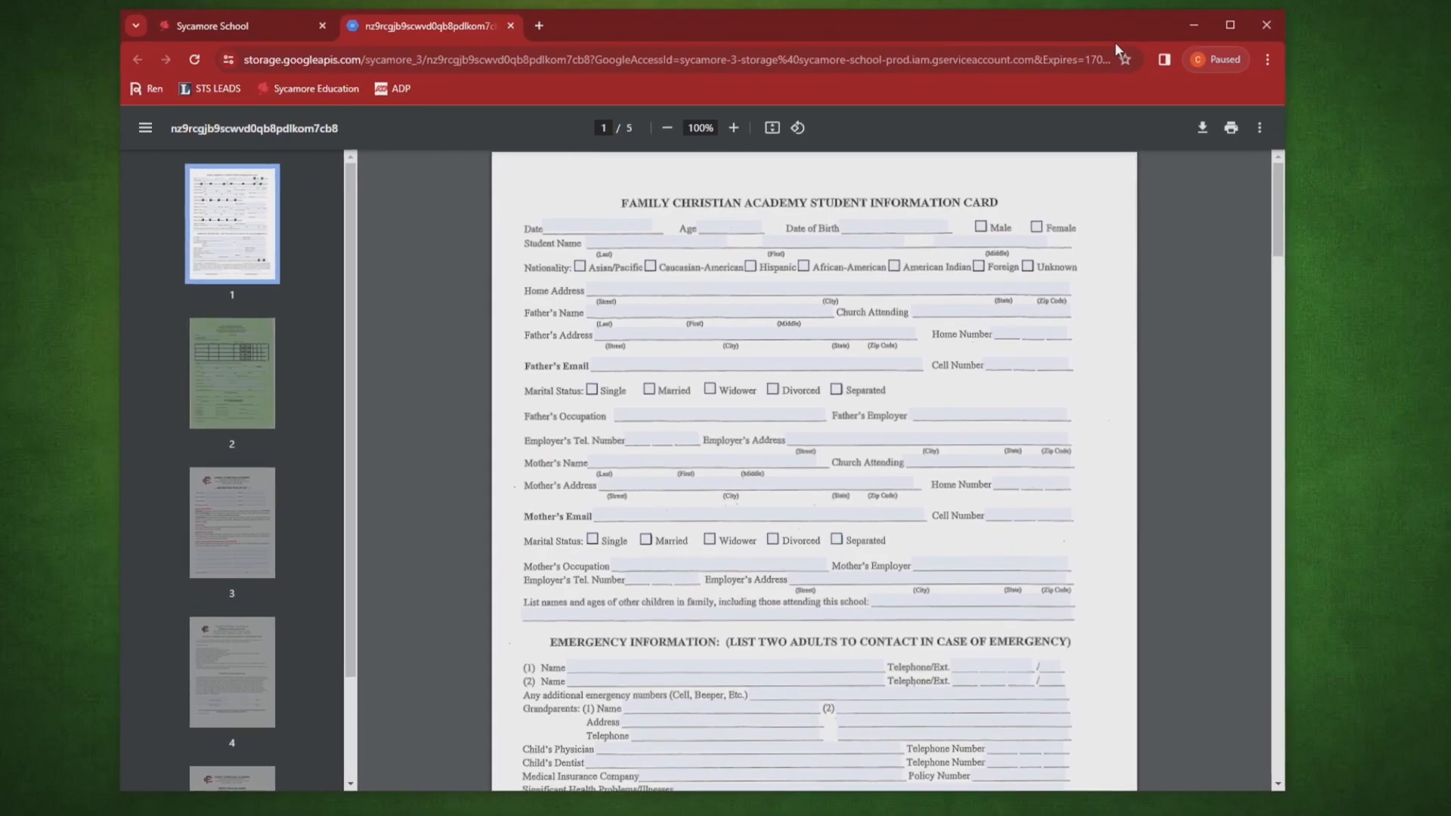
pyautogui.click(1202, 134)
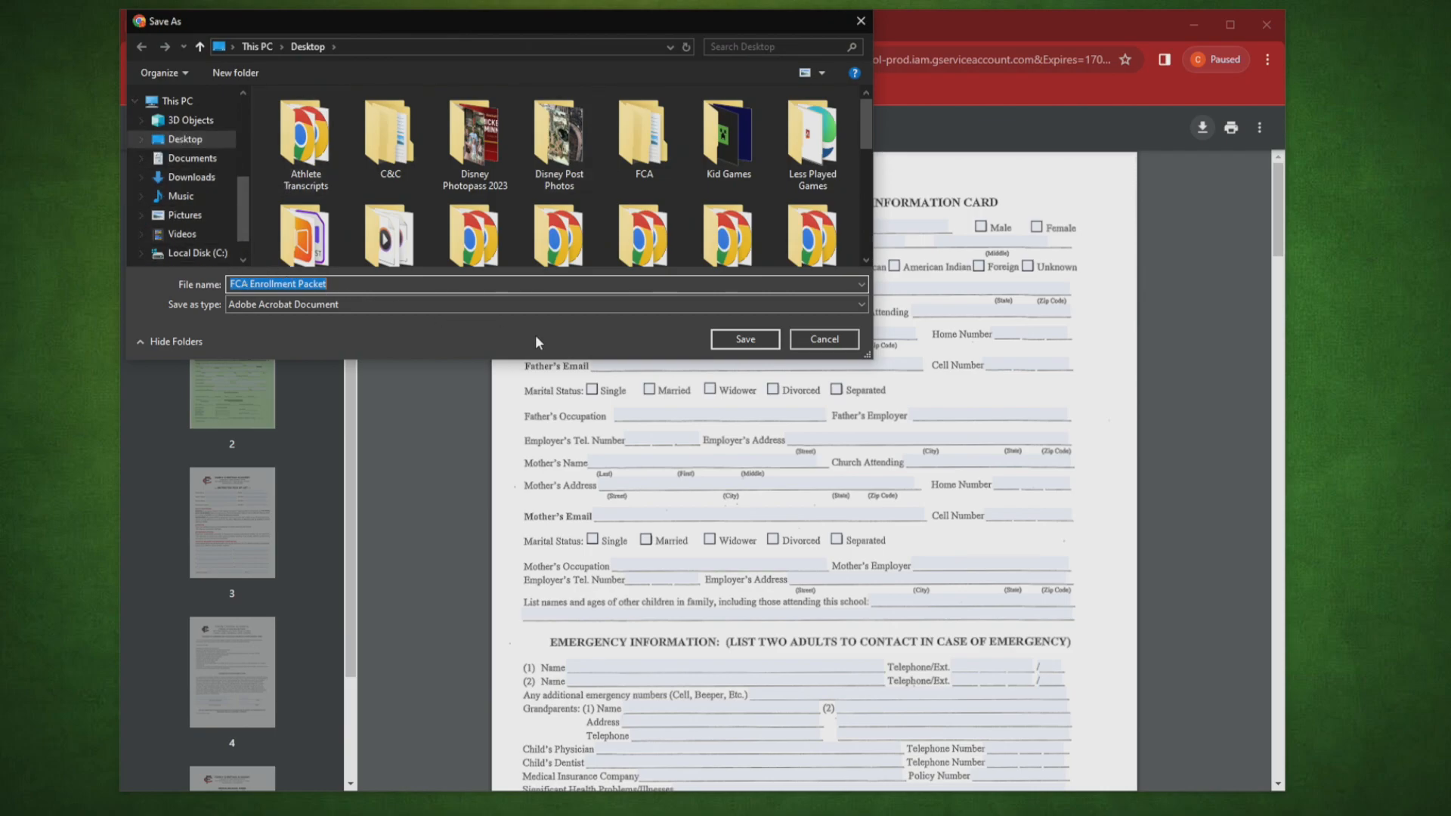
pyautogui.click(737, 339)
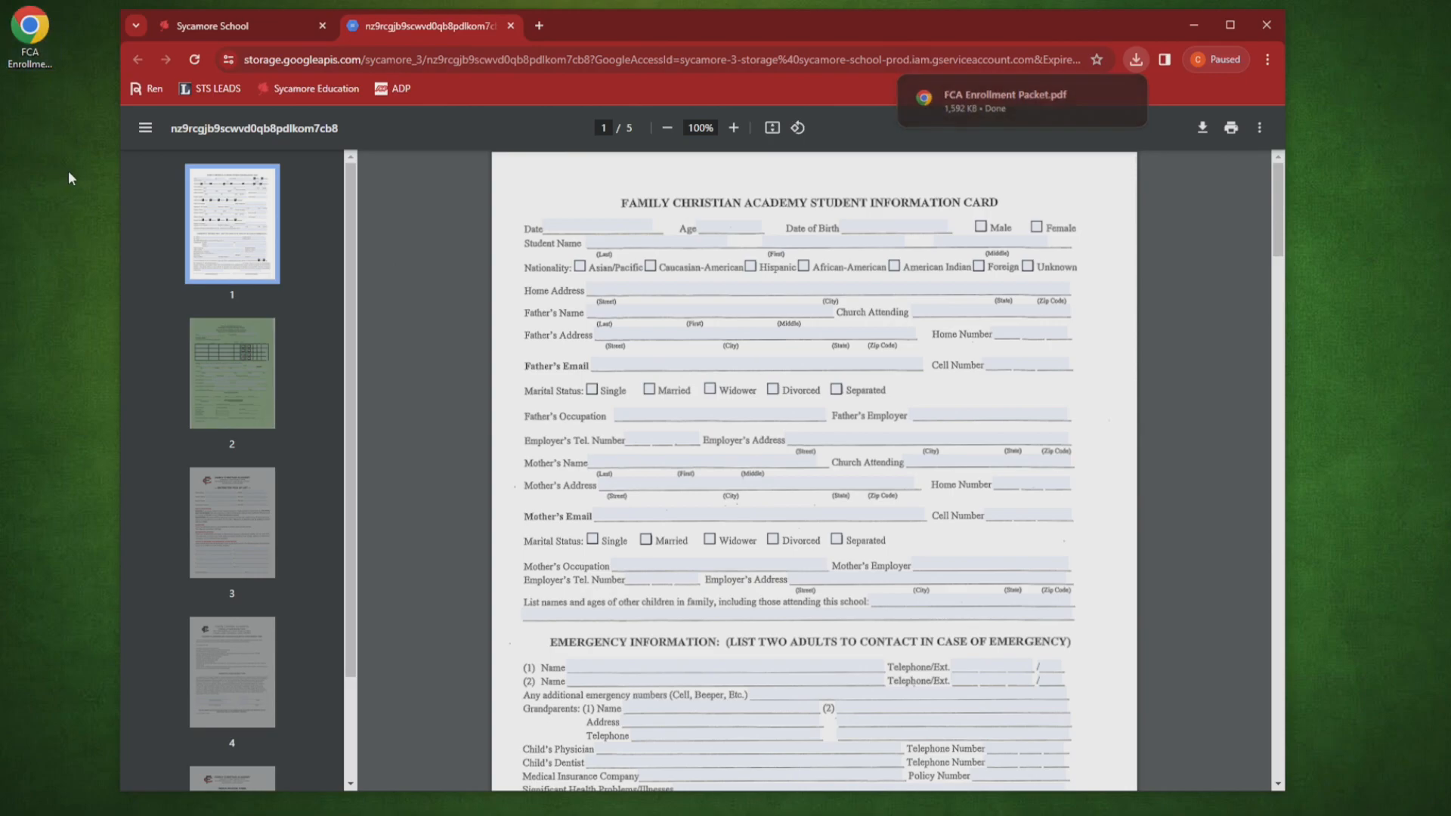
# Step: Close the form's tab and open the saved FCA Enrollment Packet from the desktop
pyautogui.click(511, 26)
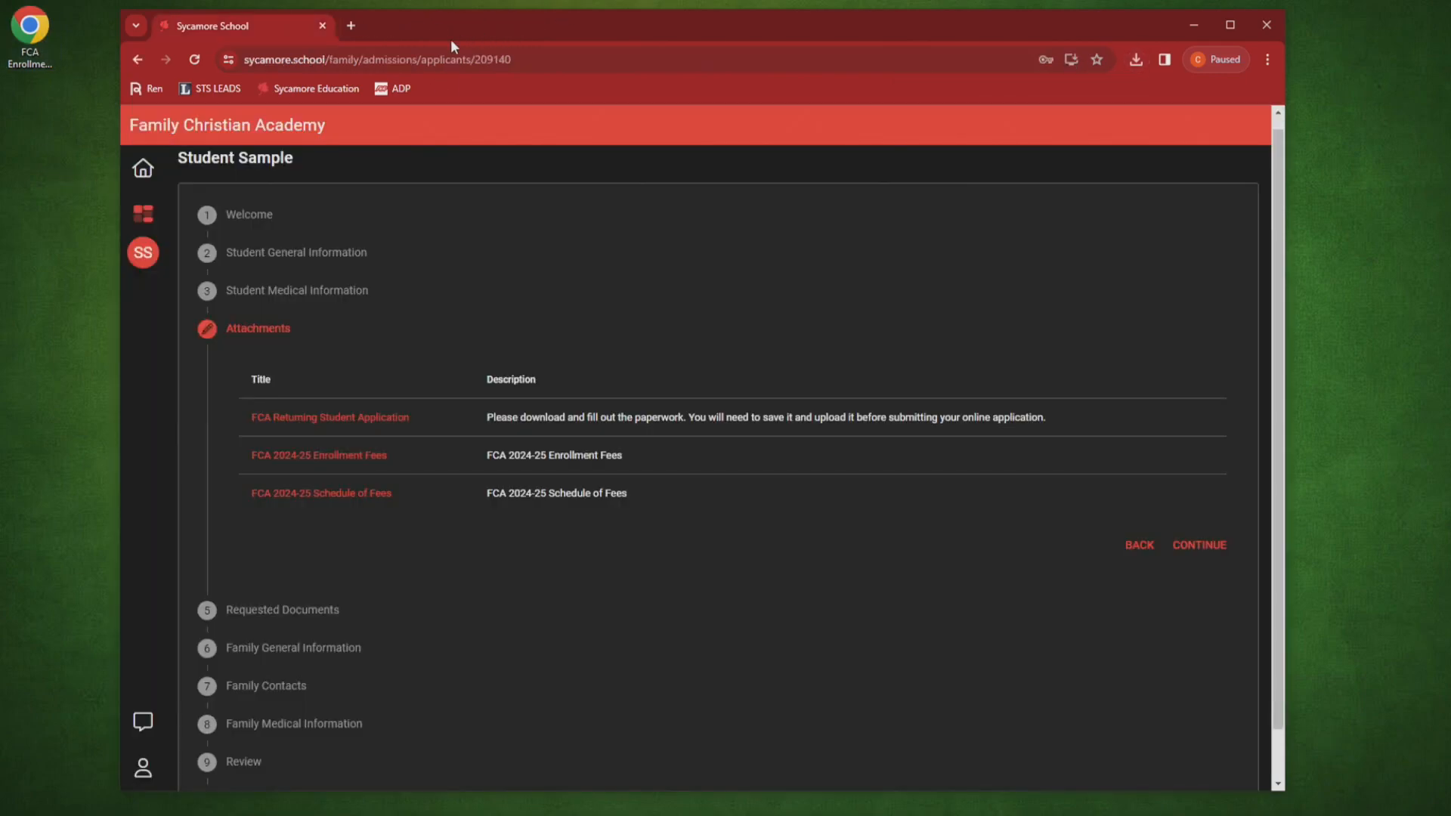
pyautogui.doubleClick(31, 36)
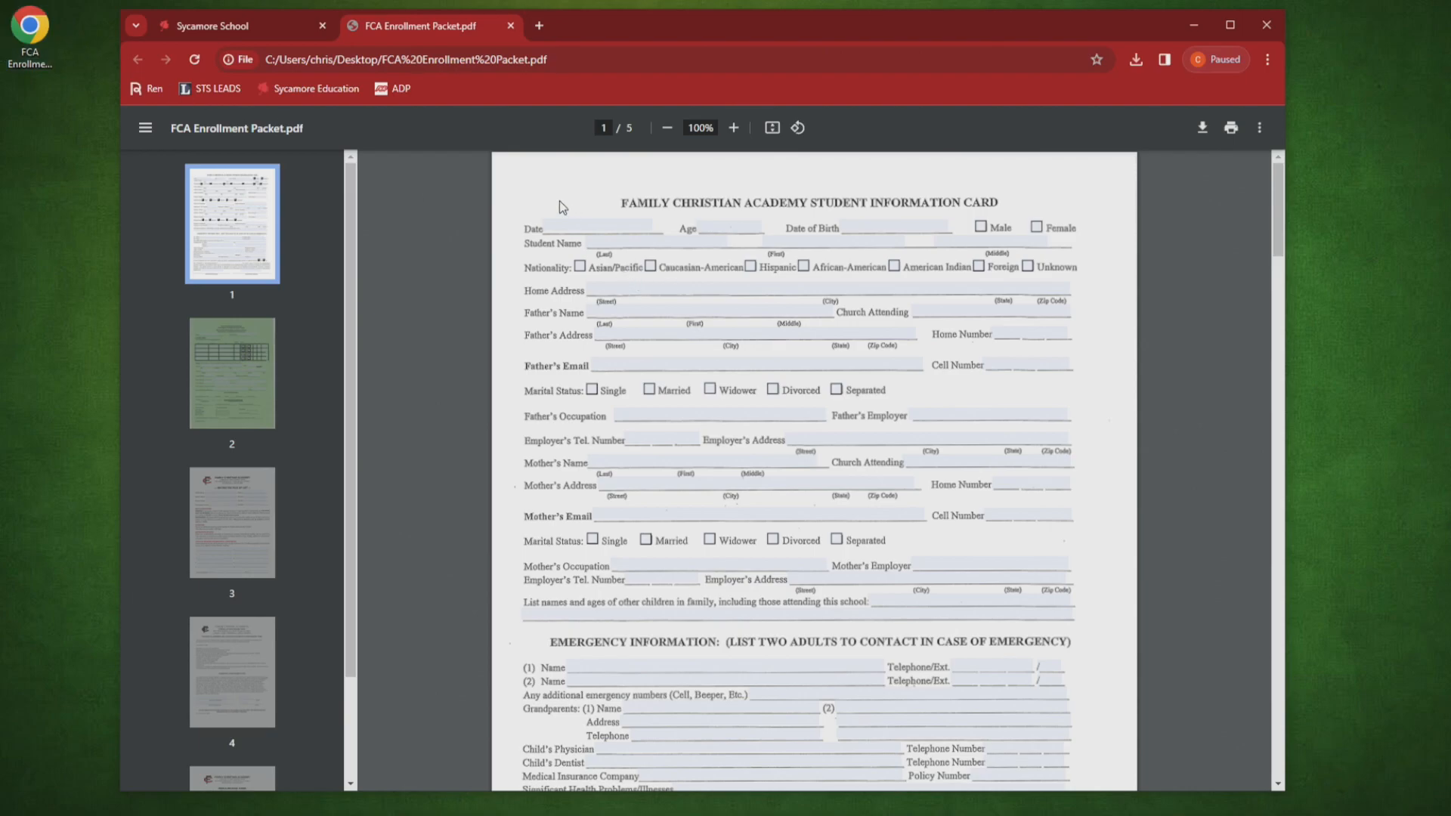
pyautogui.click(37, 20)
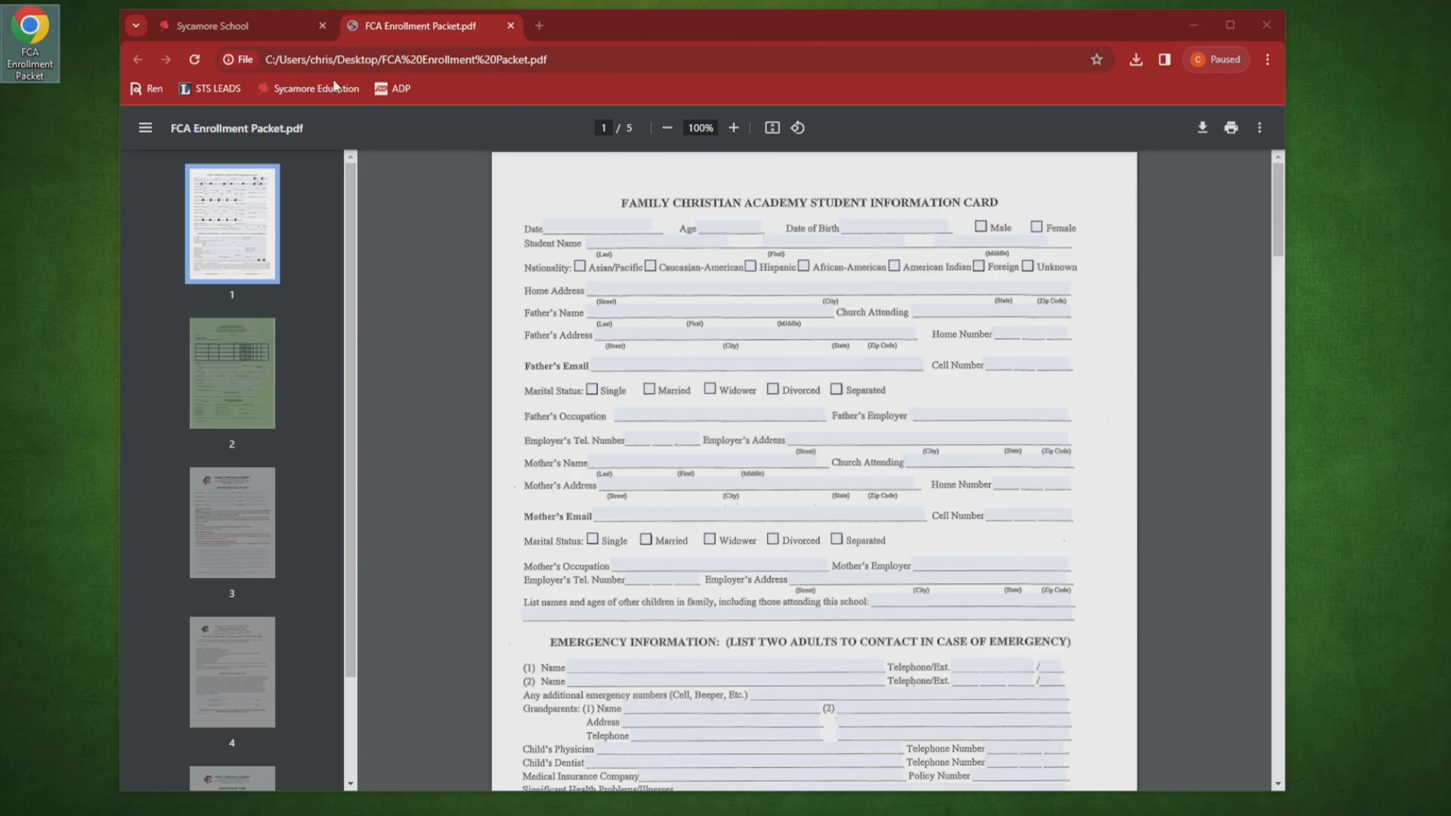
# Step: Enter date 1/5/24, placeholder Age and Date of Birth, and check Female
pyautogui.click(575, 225)
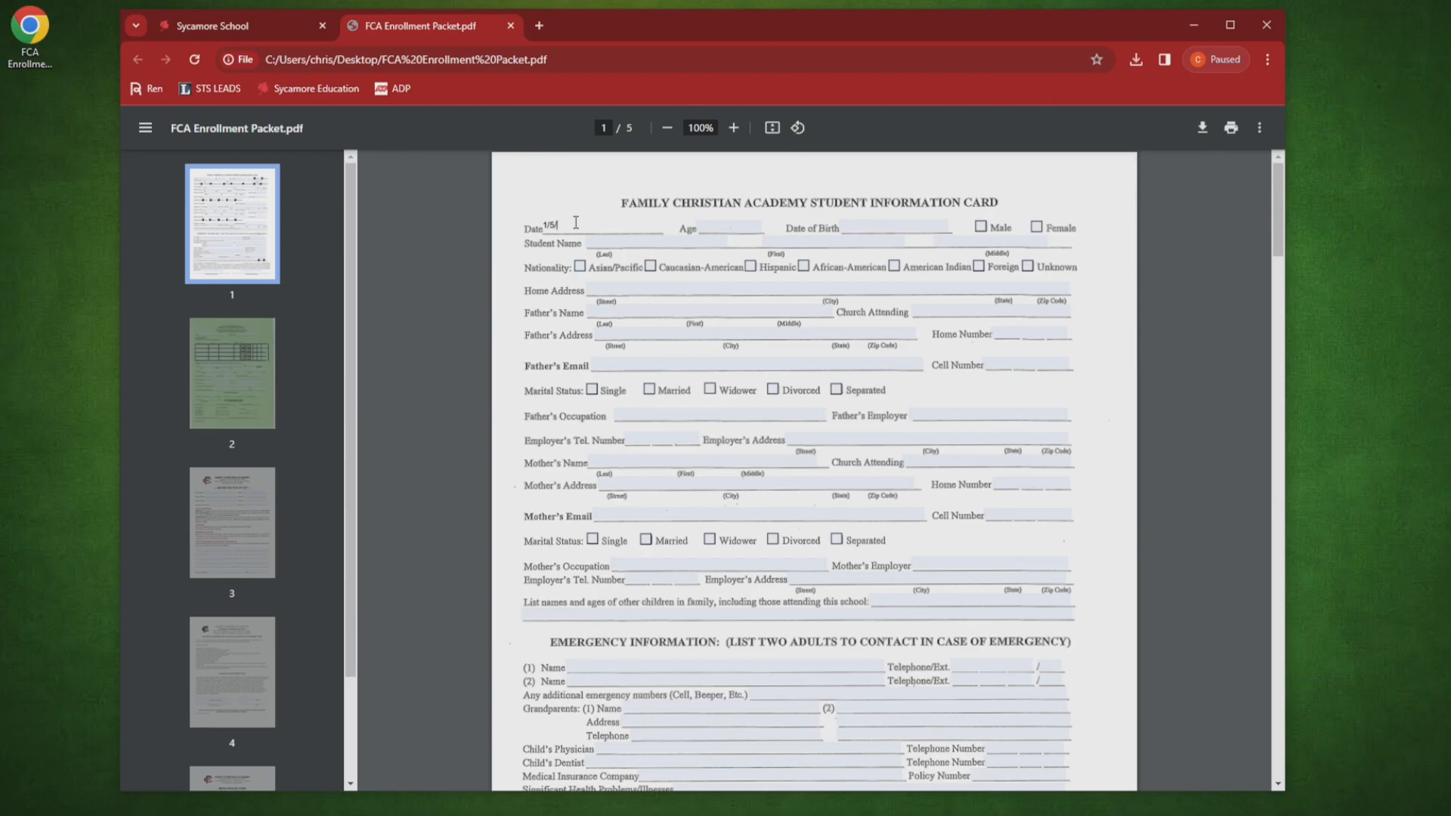
pyautogui.write('1/5/24')
pyautogui.press('Tab')
pyautogui.write('ksajdf')
pyautogui.press('Tab')
pyautogui.write('jk')
pyautogui.press('Tab')
# Step: Fill placeholder names, check Caucasian-American, and enter Home Address and Father's Name text
pyautogui.press('Tab')
pyautogui.press('space')
pyautogui.press('Tab')
pyautogui.write('jk')
pyautogui.press('Tab')
pyautogui.write('jkjkj lk')
pyautogui.press('Tab')
pyautogui.press('Tab')
pyautogui.press('Tab')
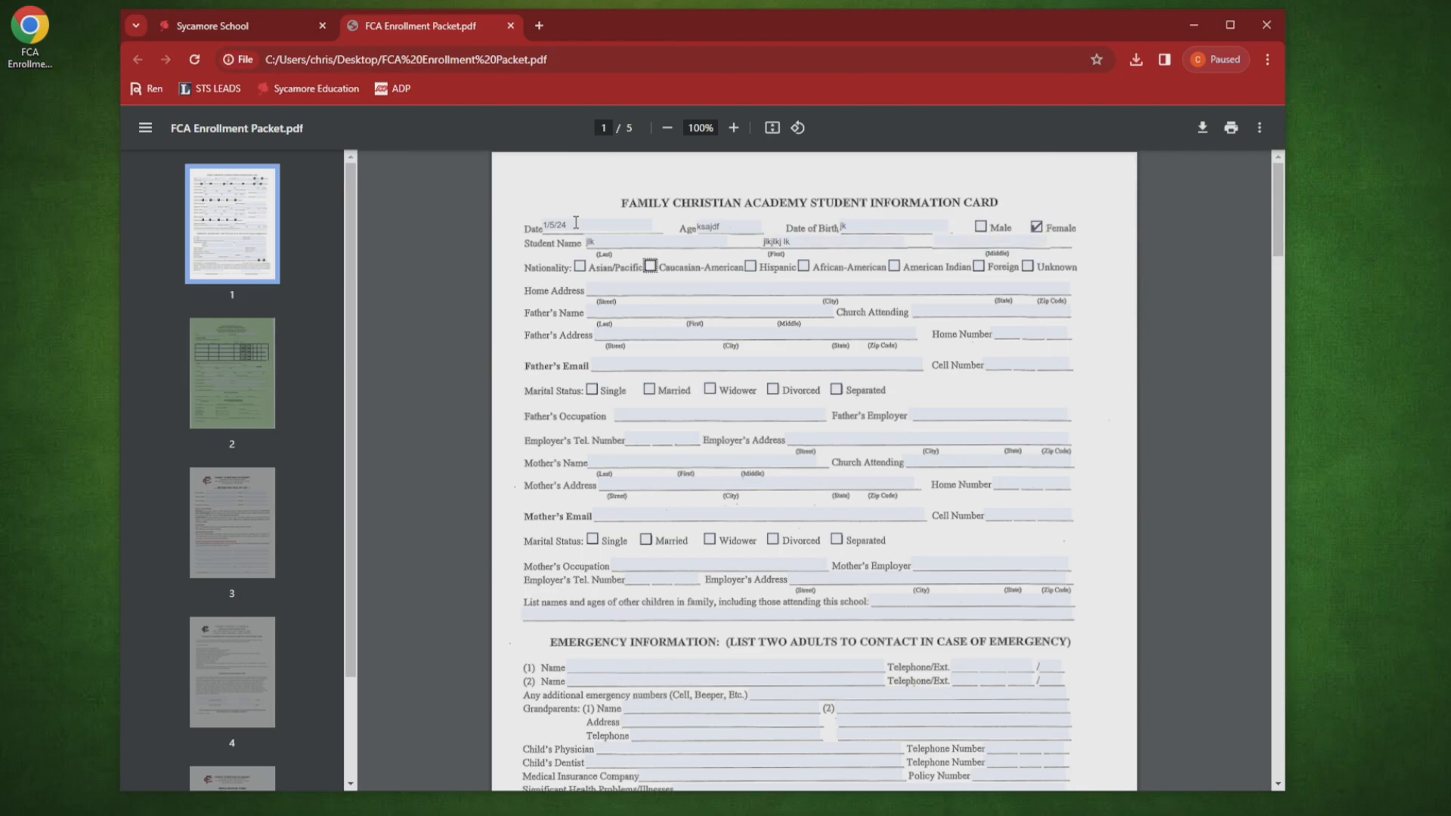
pyautogui.press('Tab')
pyautogui.press('Tab')
pyautogui.press('Tab')
pyautogui.press('Tab')
pyautogui.press('Tab')
pyautogui.press('Tab')
pyautogui.write('jkl lkasjdflkasjdfl;aksjdfl')
pyautogui.press('Tab')
pyautogui.write('falksdjflkajfdlk')
pyautogui.press('Tab')
pyautogui.write('kljaslkdjf')
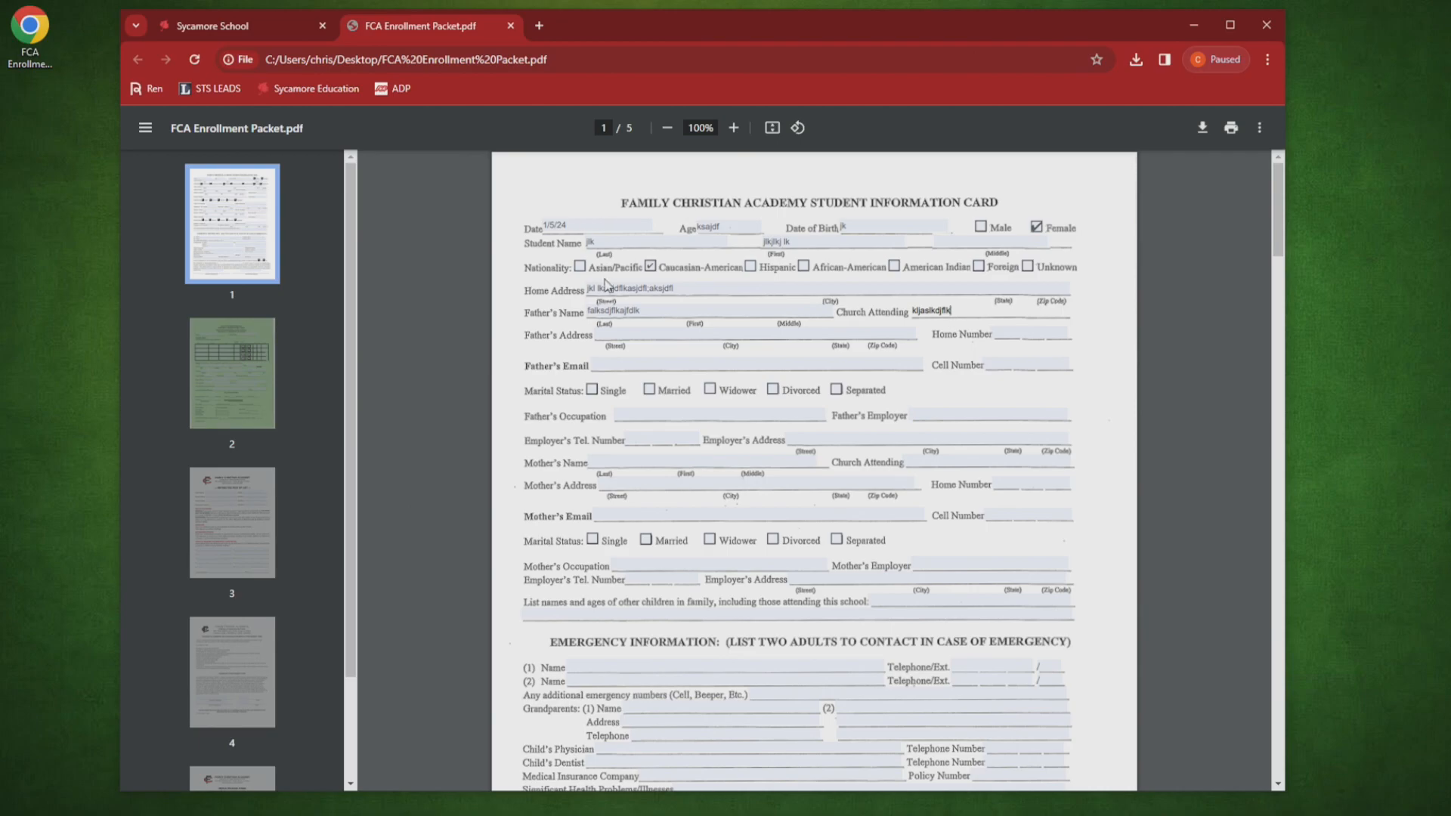
# Step: On the page 5 media release, enter 'Sample Student', 'Sample Parent' and date 1/5/24
pyautogui.scroll(-3, 535, 302)
pyautogui.scroll(-1, 536, 300)
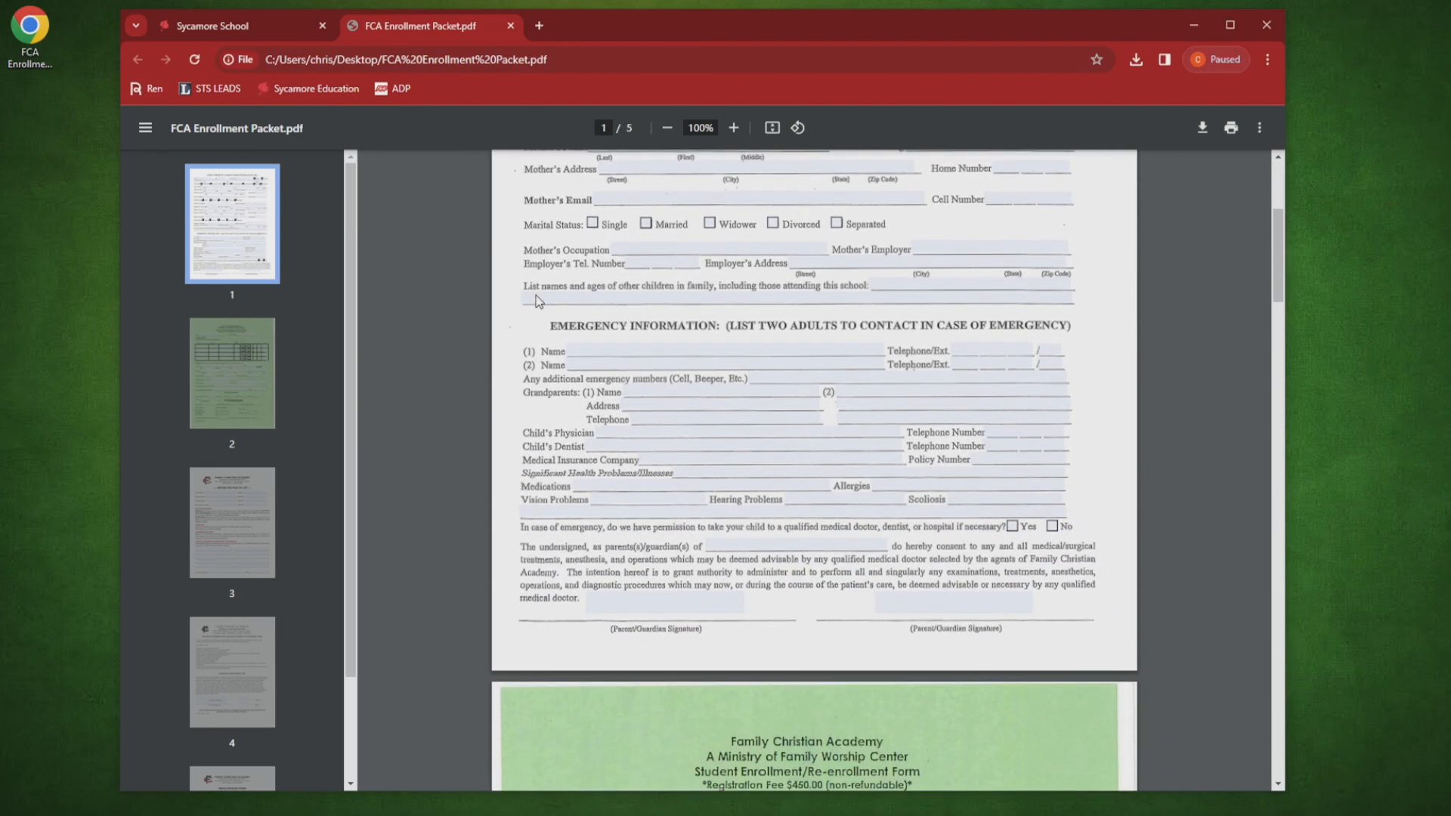
pyautogui.scroll(4, 538, 295)
pyautogui.scroll(-2, 680, 287)
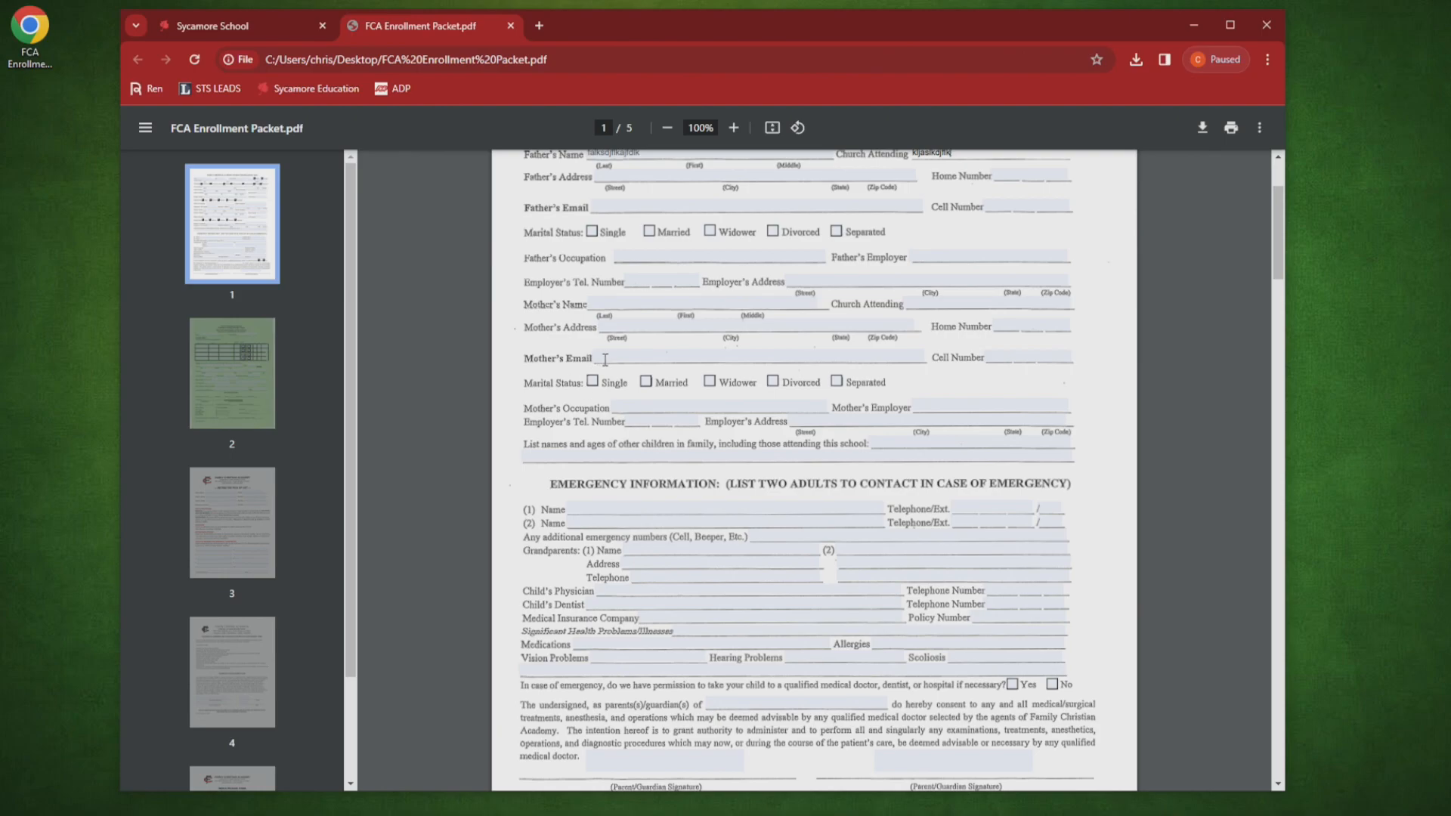
pyautogui.scroll(-7, 604, 355)
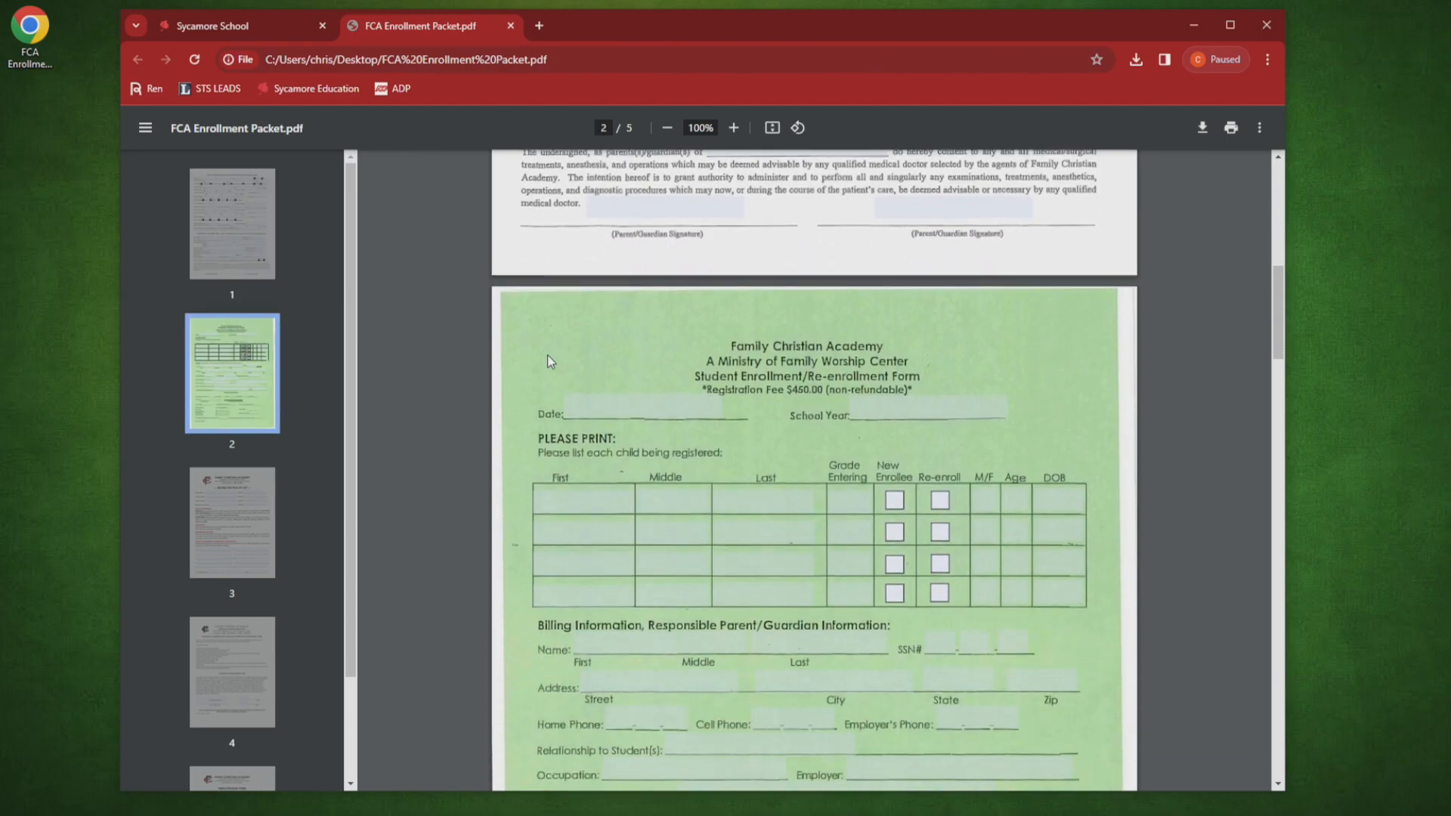
pyautogui.scroll(-4, 534, 363)
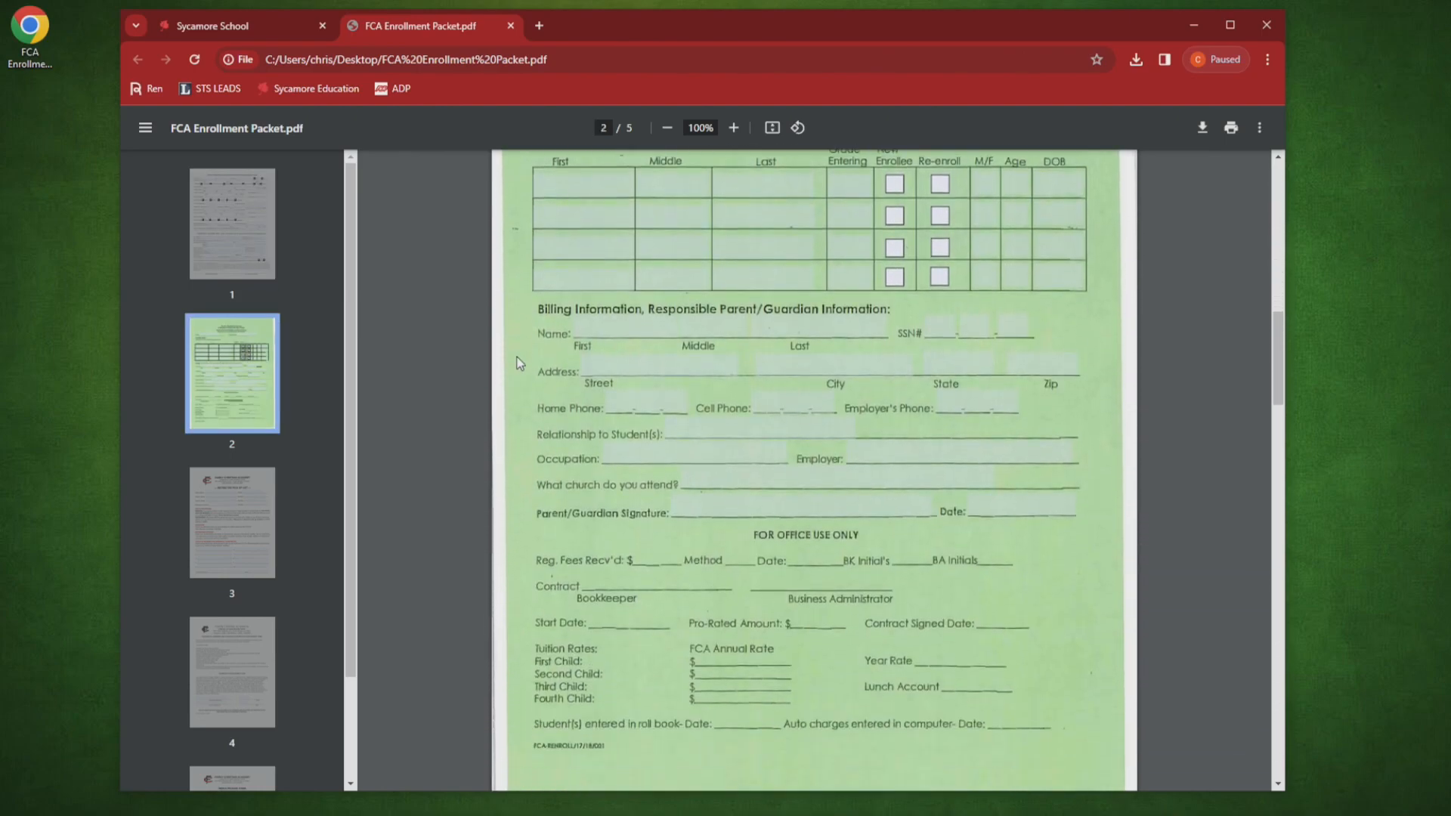
pyautogui.scroll(-2, 520, 363)
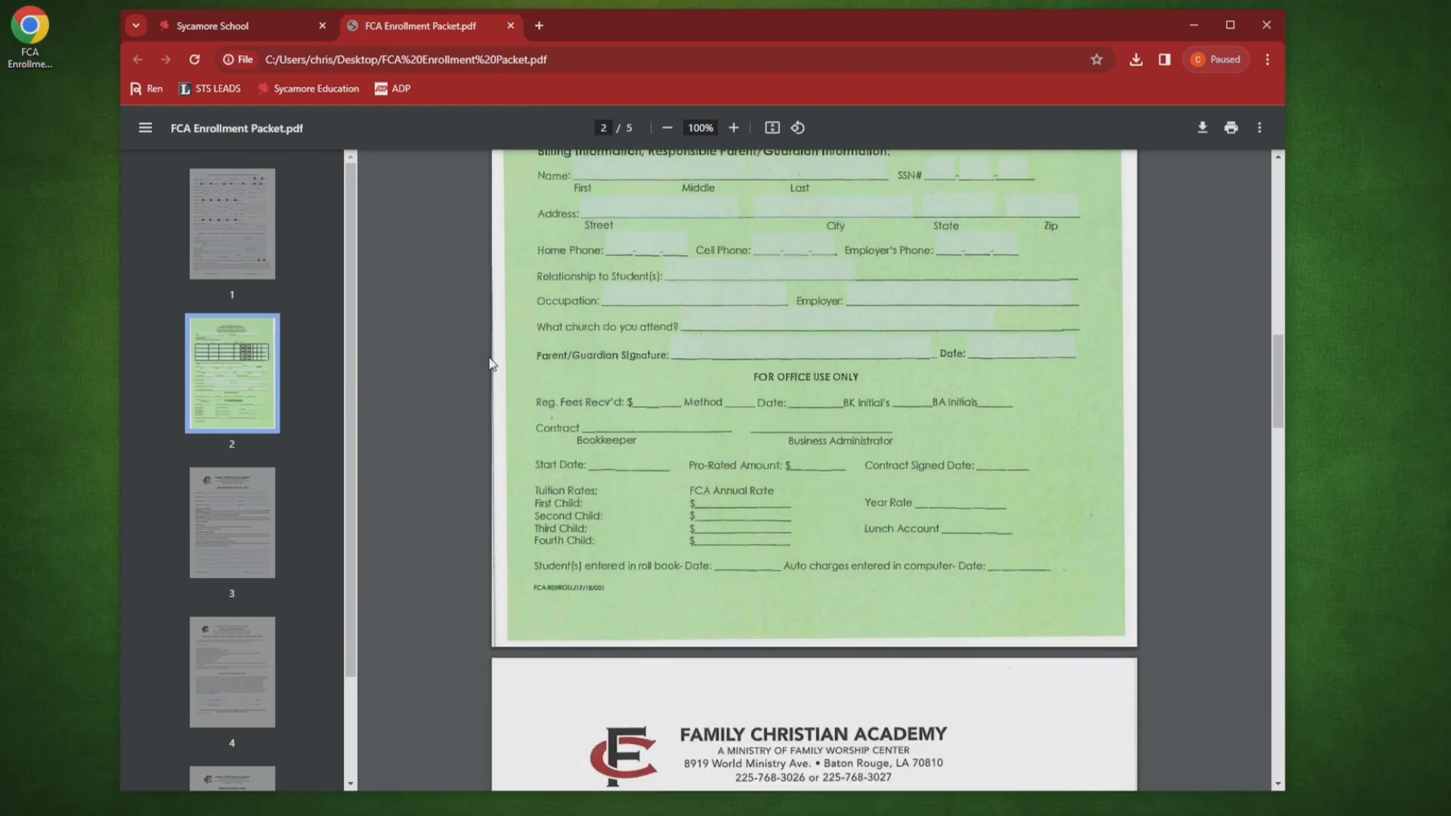
pyautogui.scroll(-1, 489, 359)
pyautogui.scroll(2, 489, 359)
pyautogui.scroll(-1, 489, 359)
pyautogui.scroll(4, 489, 366)
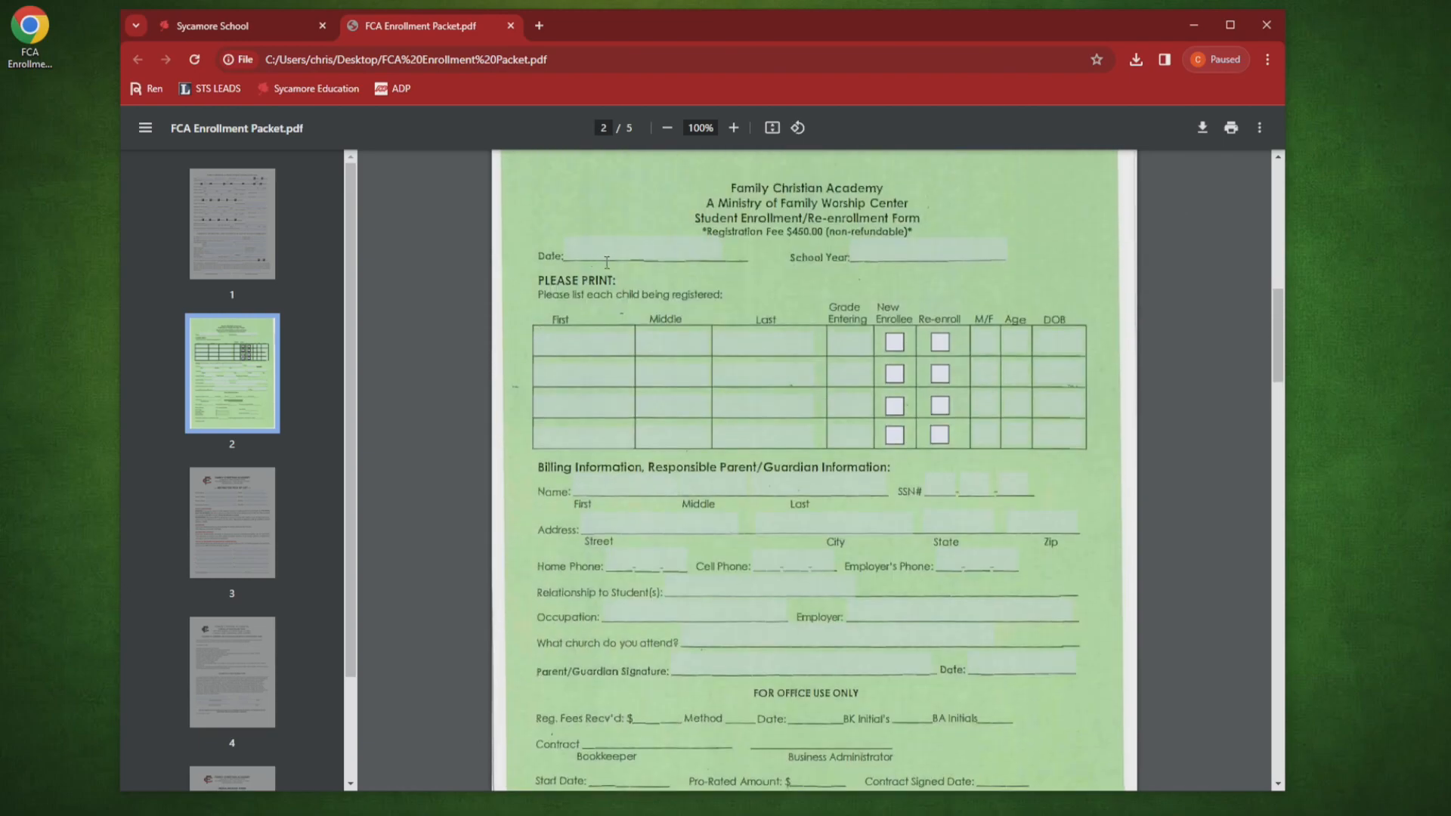
pyautogui.scroll(2, 556, 341)
pyautogui.scroll(-2, 563, 328)
pyautogui.scroll(-2, 595, 349)
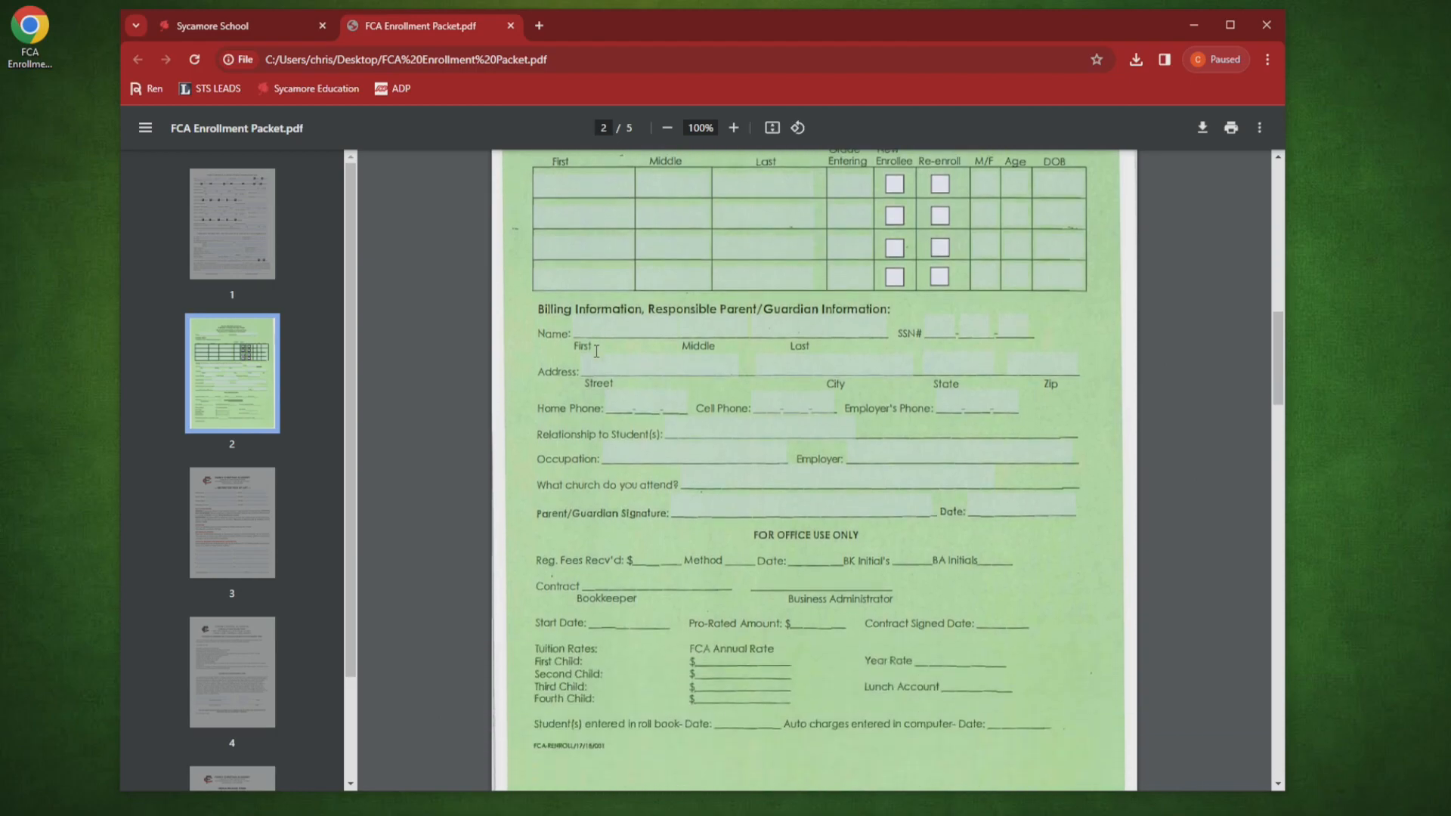
pyautogui.scroll(-12, 596, 352)
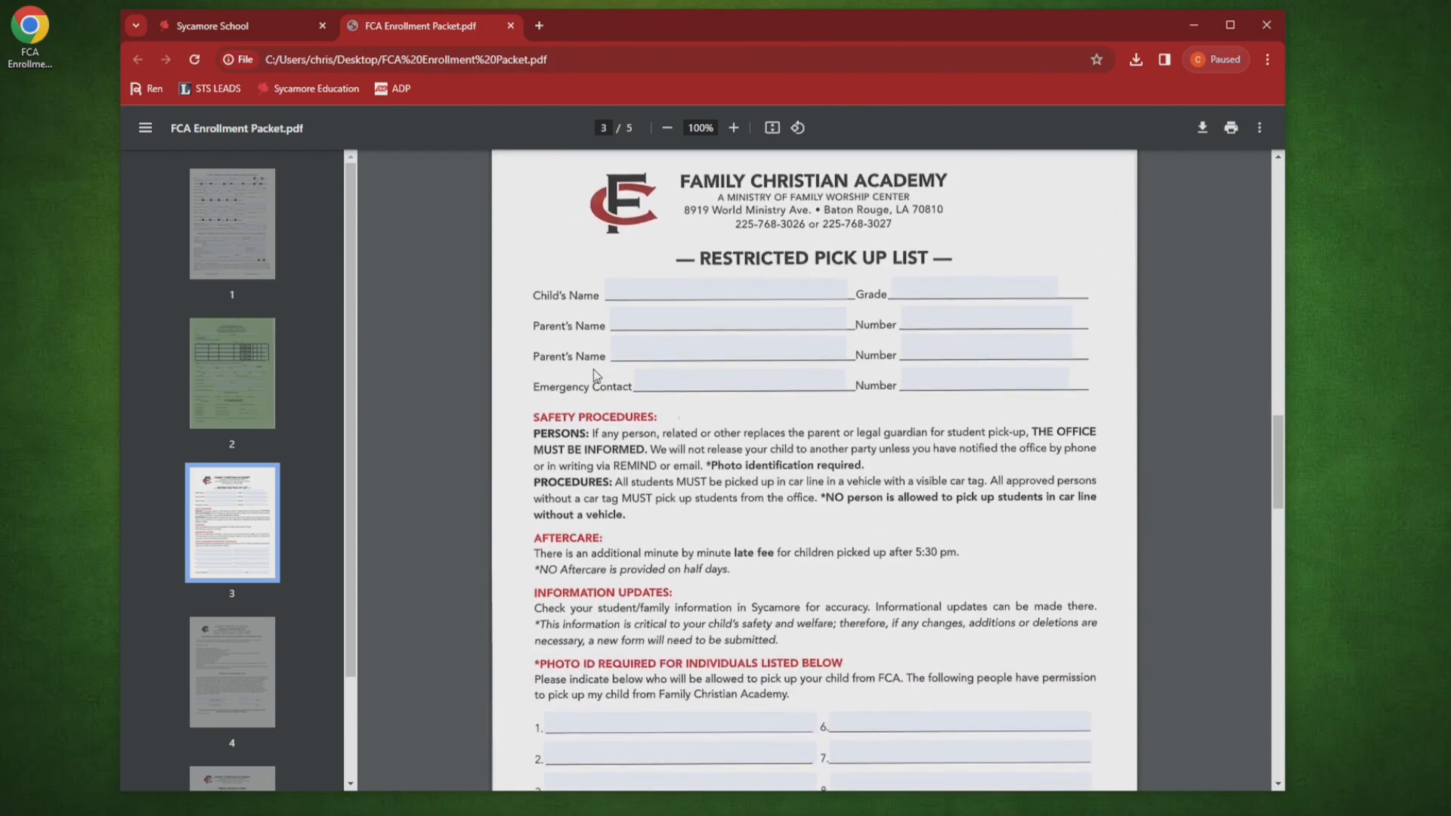
pyautogui.scroll(-14, 594, 375)
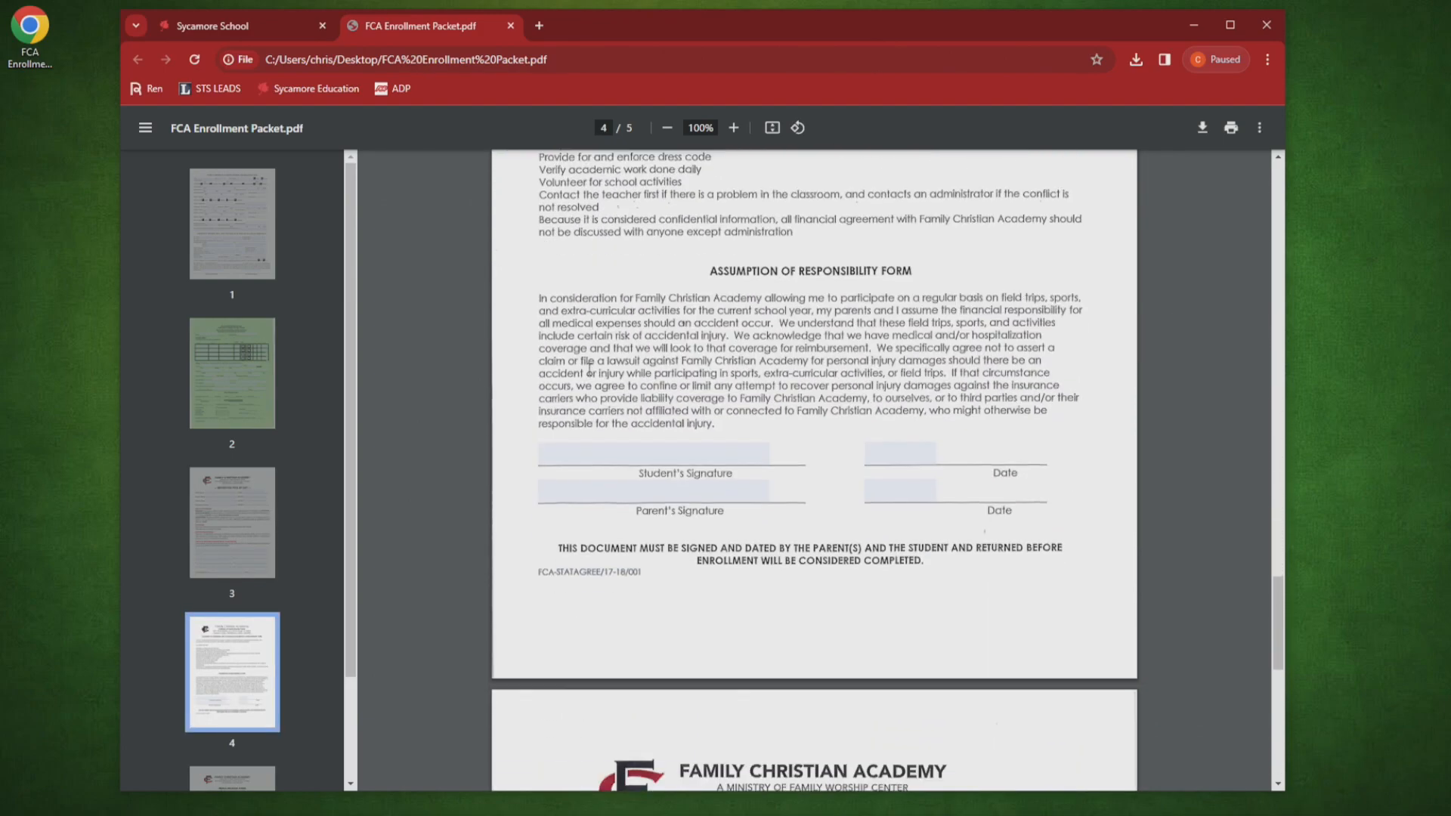
pyautogui.scroll(-8, 589, 368)
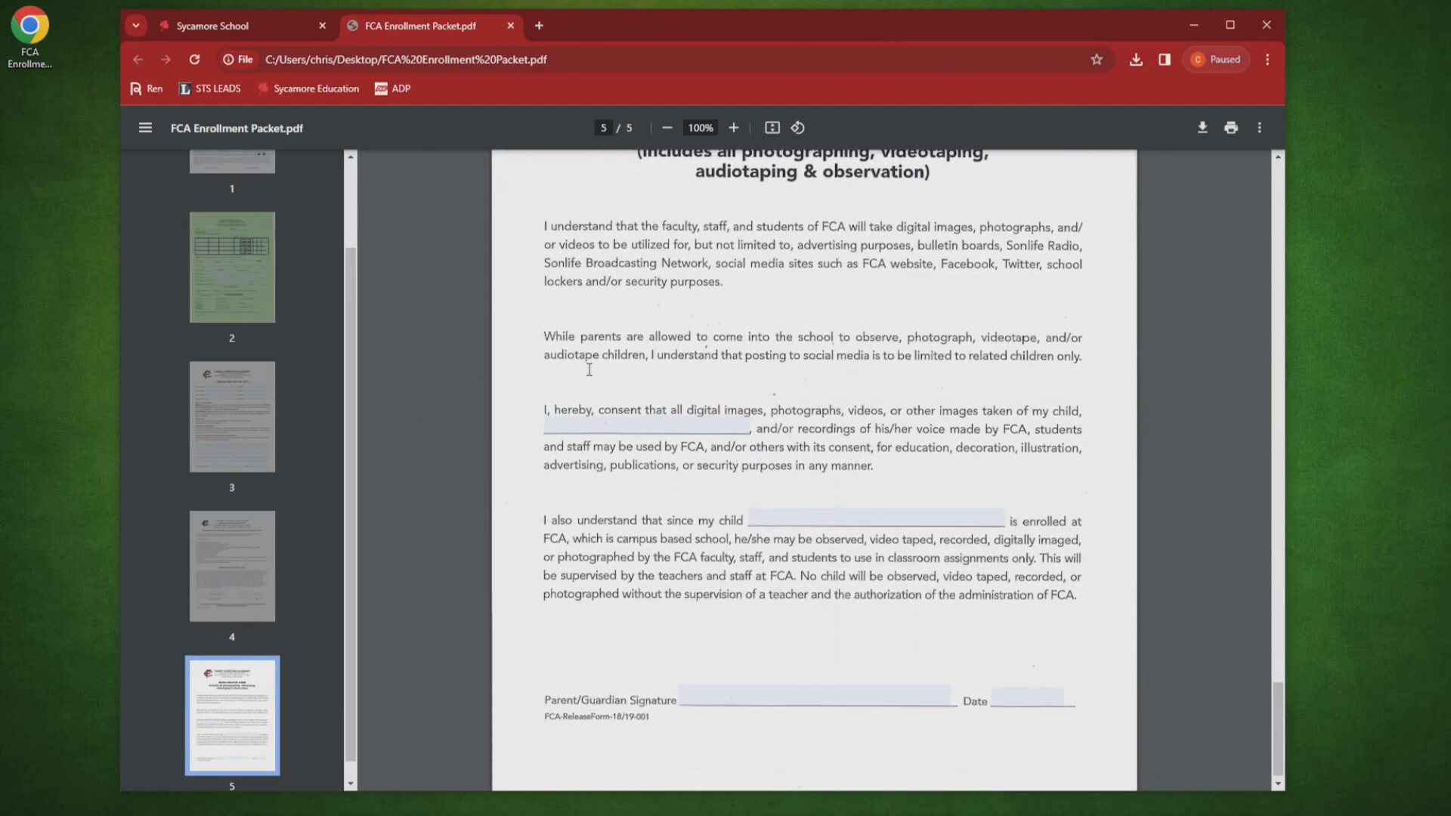
pyautogui.click(616, 416)
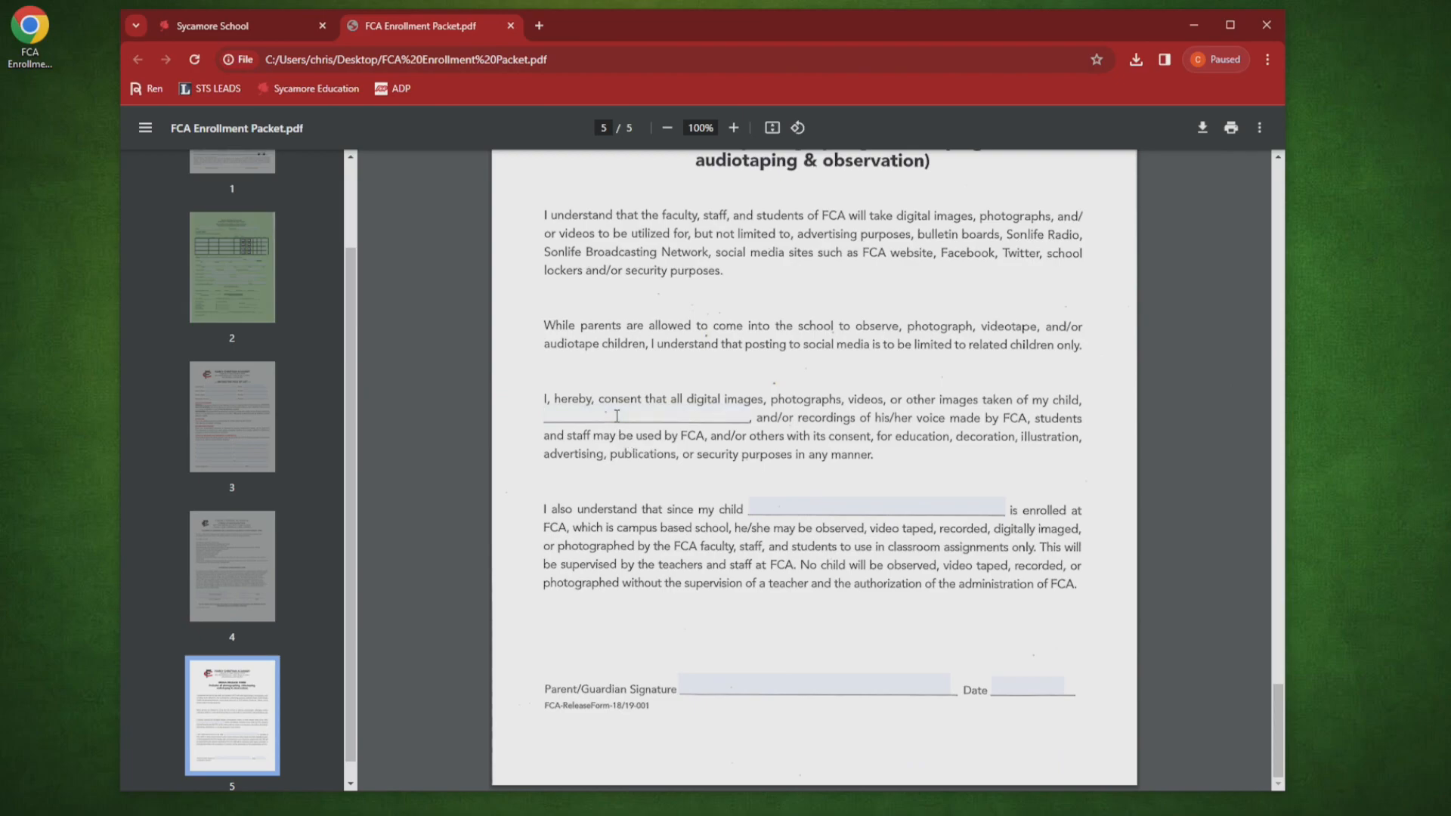
pyautogui.write('Sample Student')
pyautogui.press('Tab')
pyautogui.press('Tab')
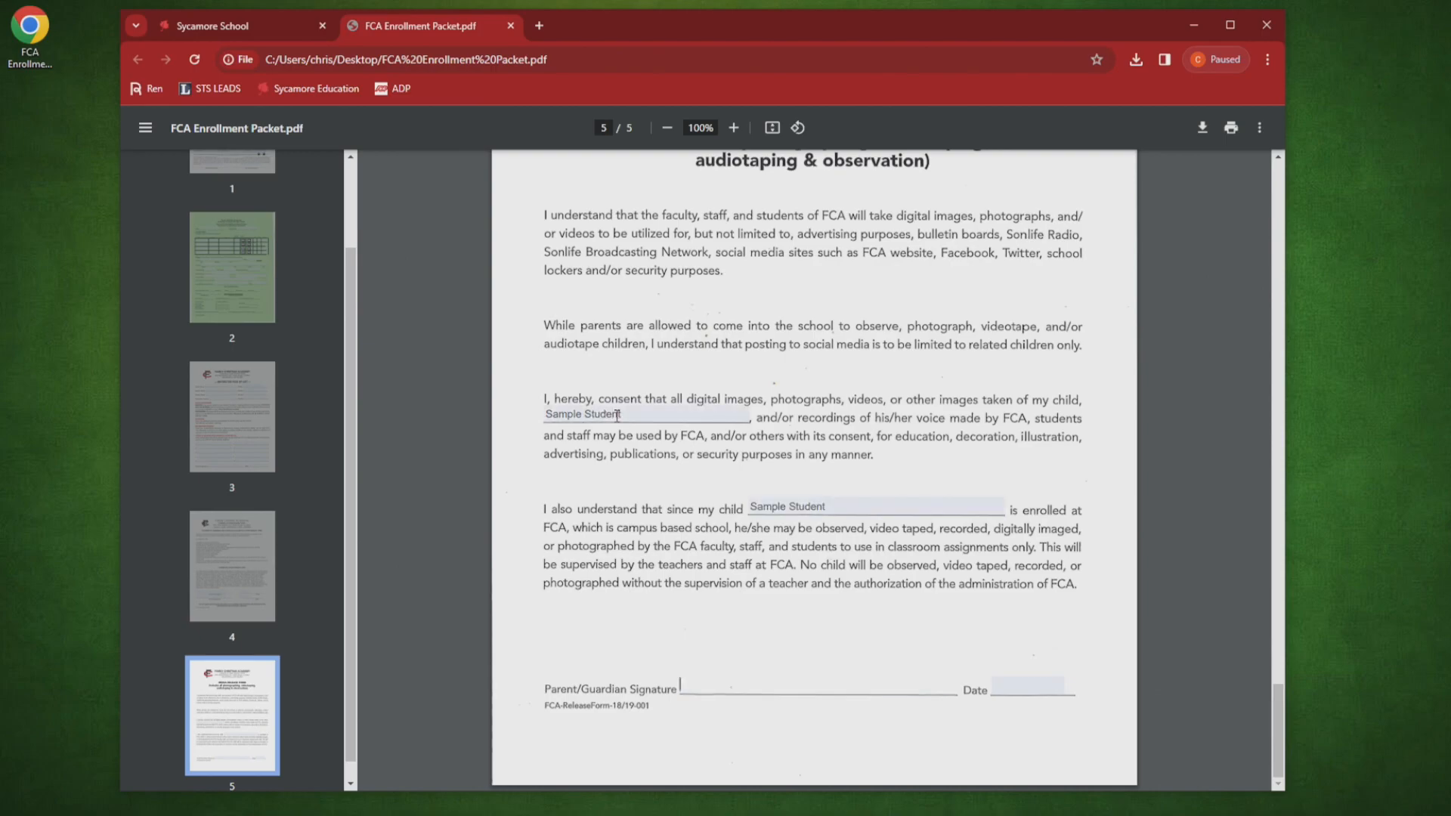
pyautogui.write('Sample Parent')
pyautogui.press('Tab')
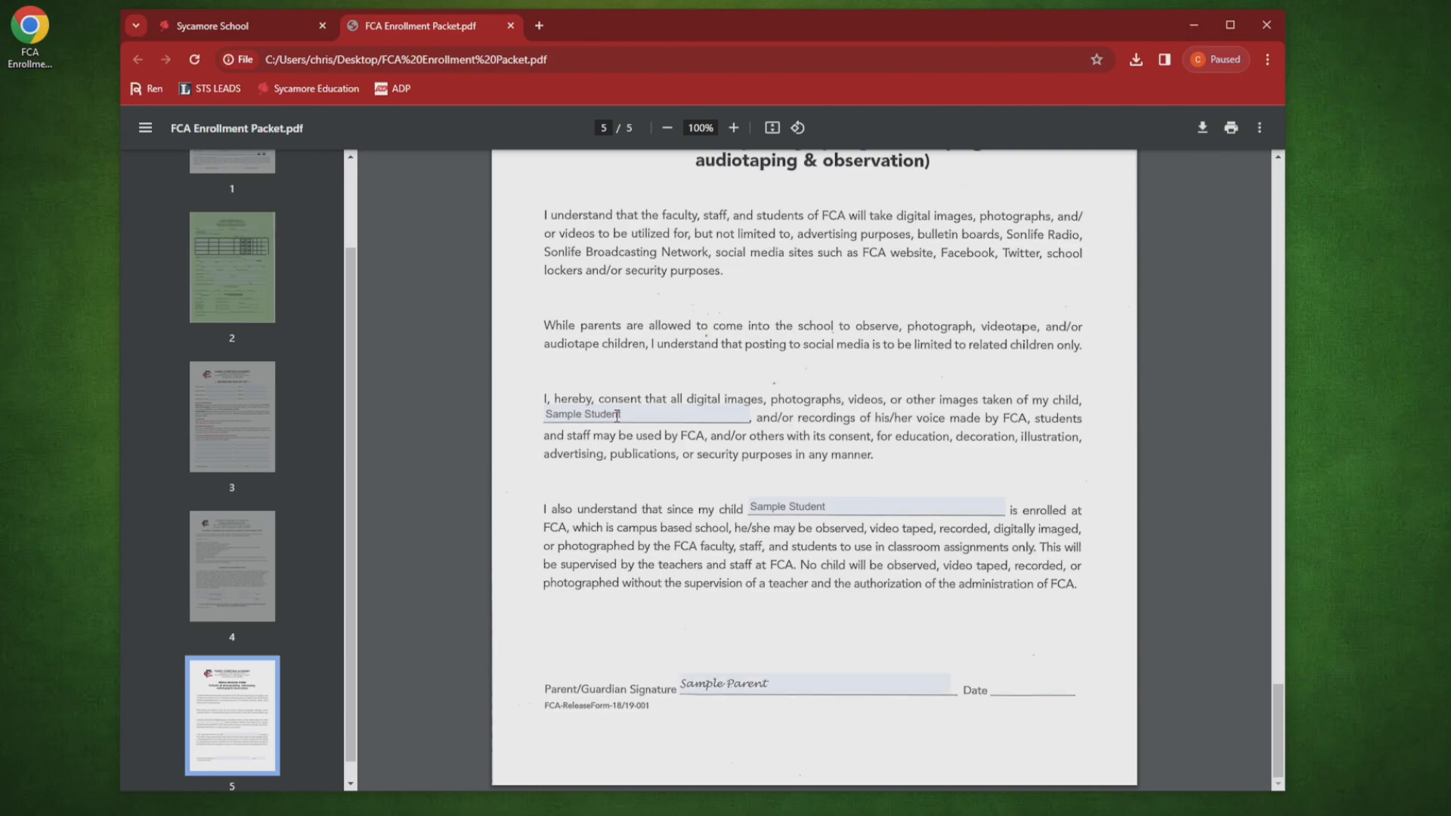
pyautogui.write('1/5/24')
# Step: Back on page 1, add 'jkl' to the start of the Home Address entry
pyautogui.scroll(3, 578, 619)
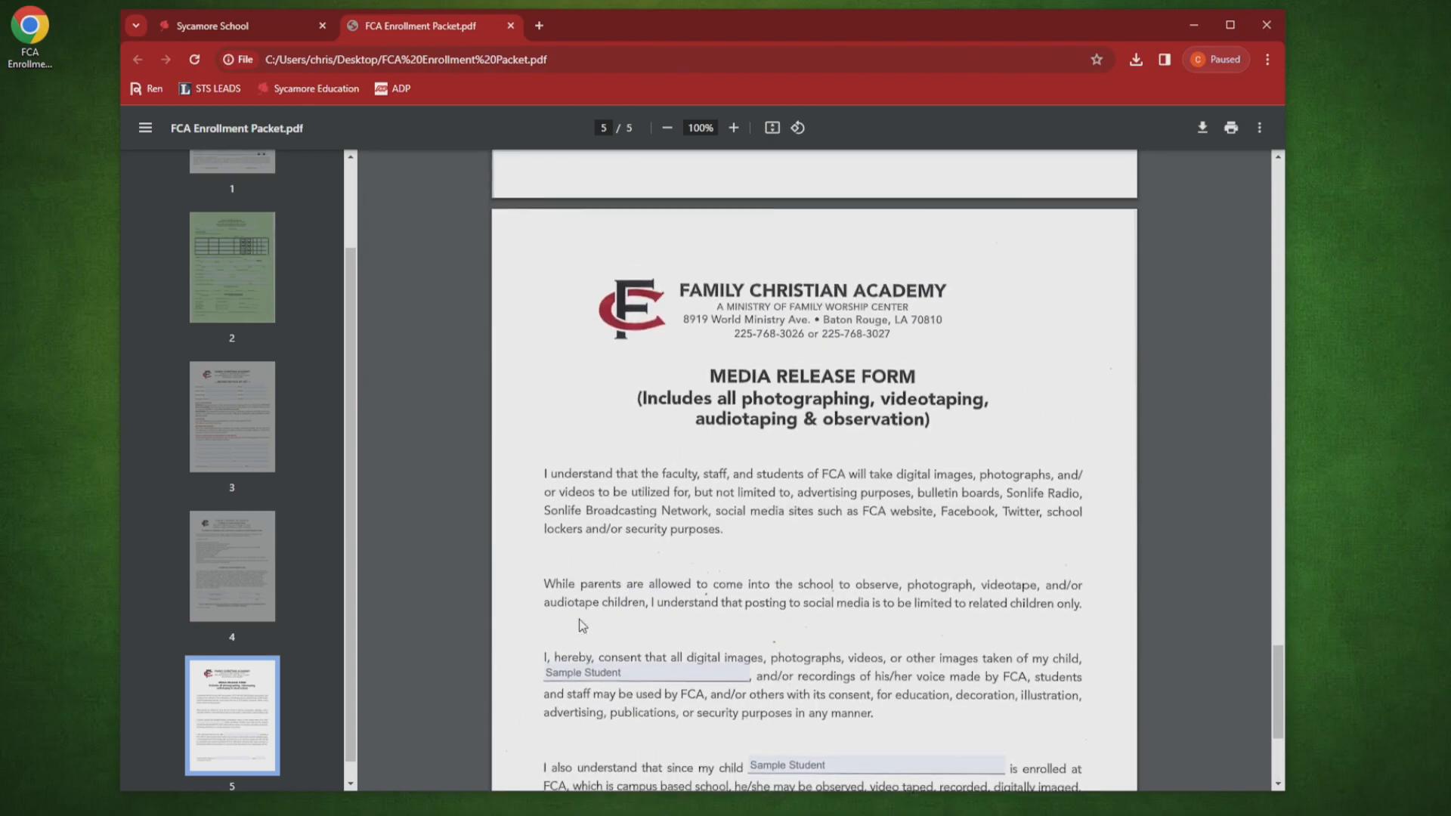
pyautogui.scroll(20, 579, 619)
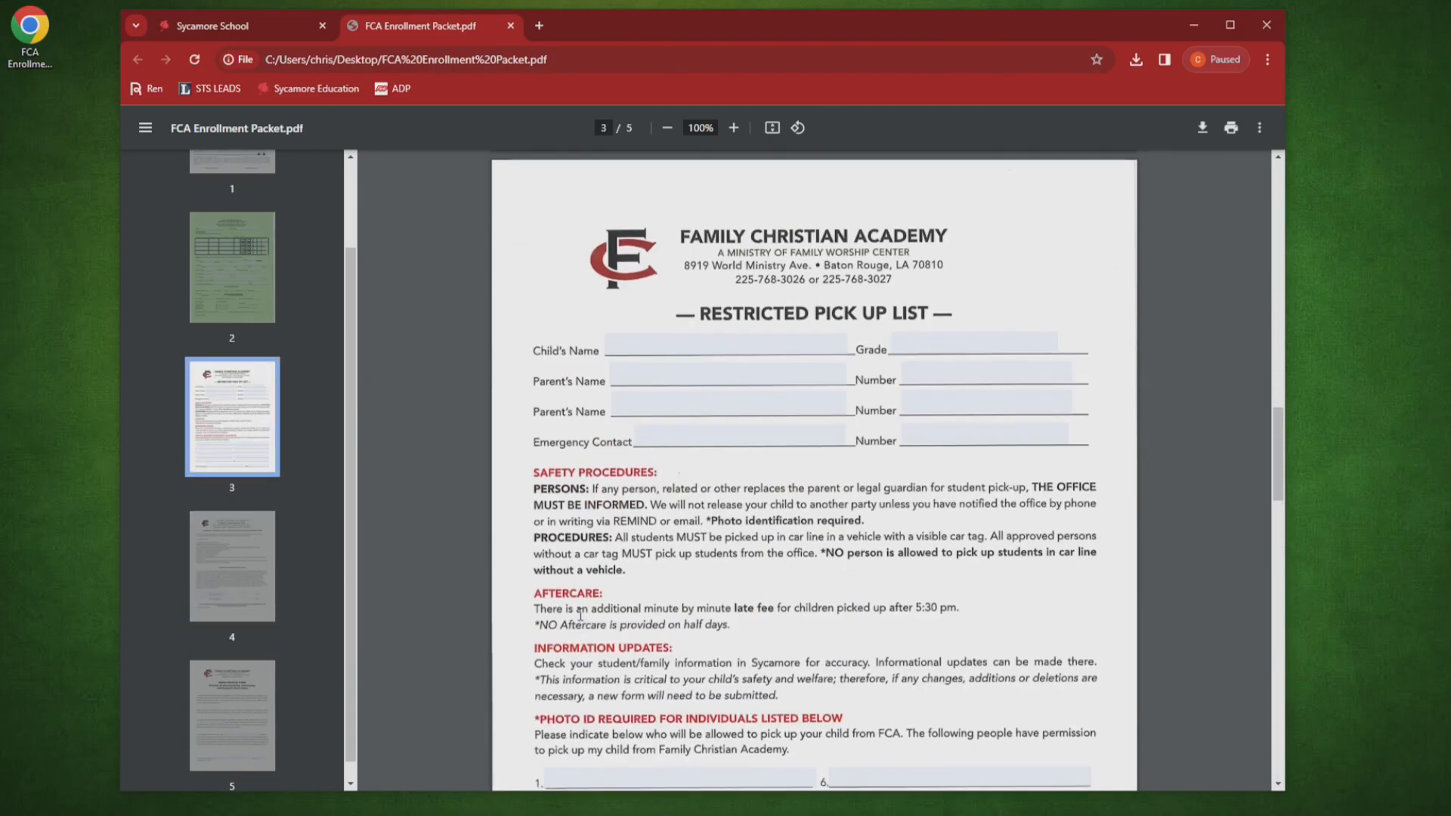
pyautogui.scroll(20, 579, 615)
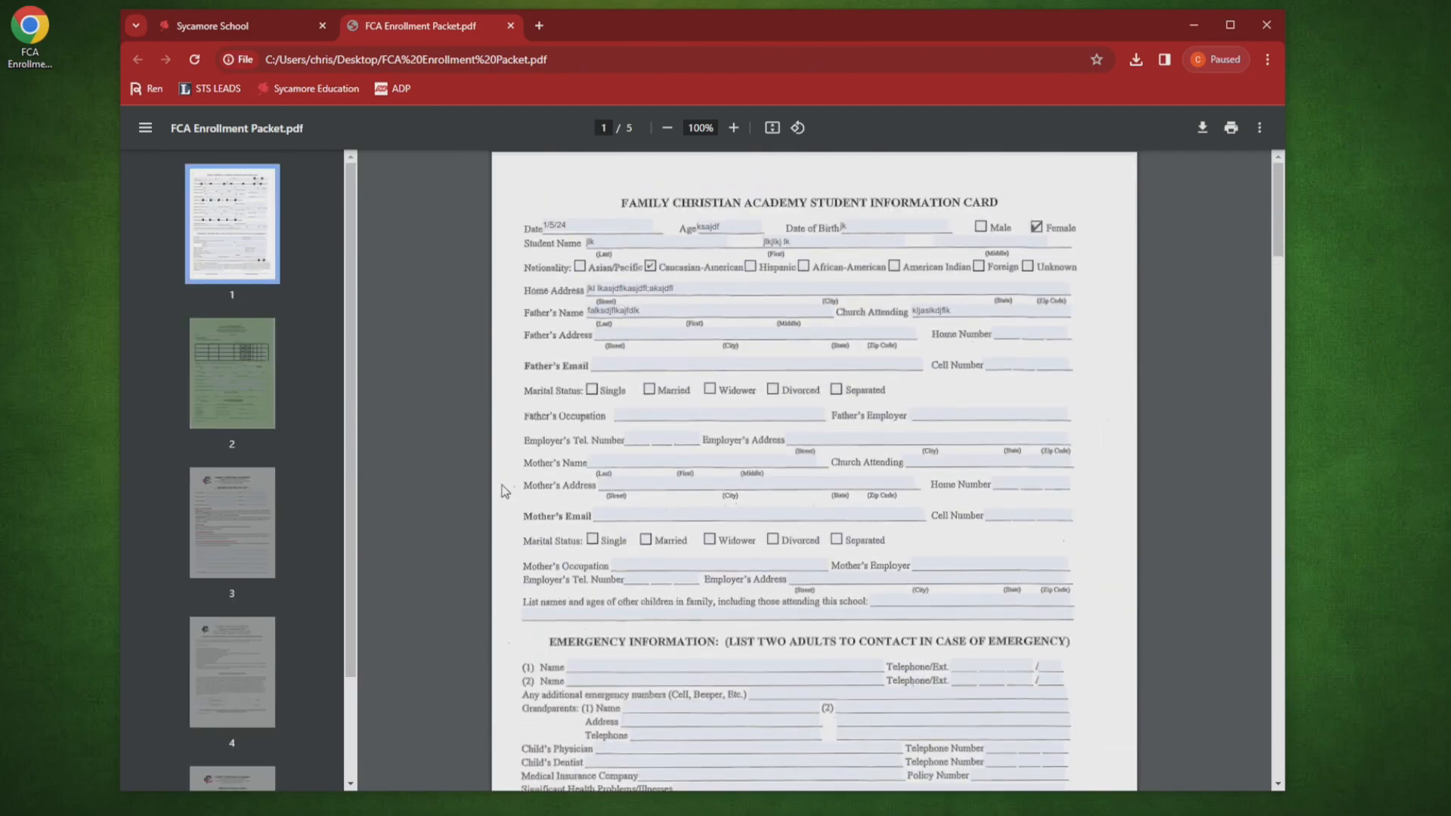
pyautogui.scroll(-5, 605, 423)
pyautogui.scroll(4, 670, 369)
pyautogui.scroll(1, 671, 368)
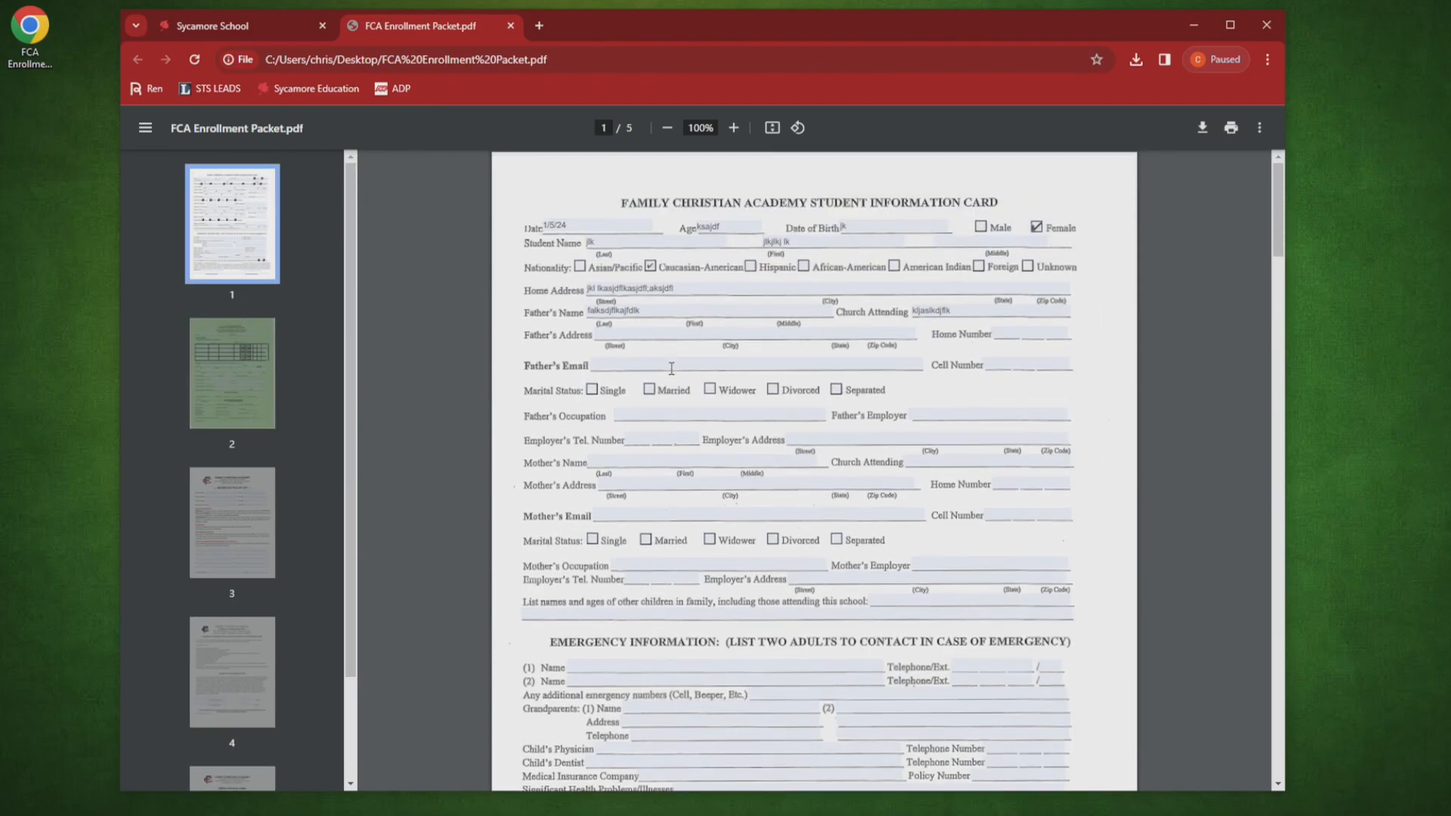
pyautogui.click(589, 284)
pyautogui.write('jkl')
# Step: Download the filled PDF with changes to the Desktop as 'Enrollment Sample Student'
pyautogui.click(1202, 129)
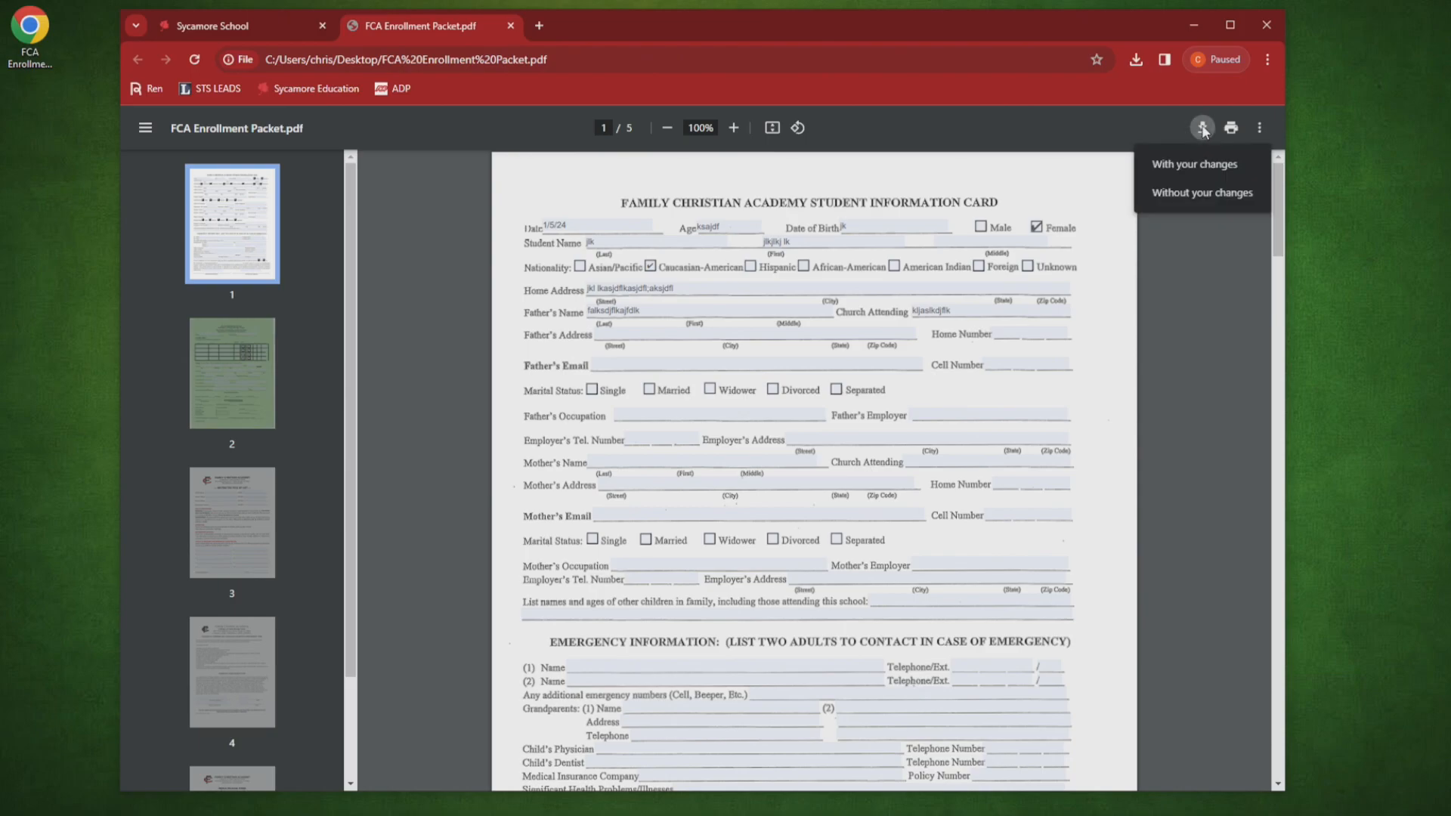
pyautogui.click(1189, 166)
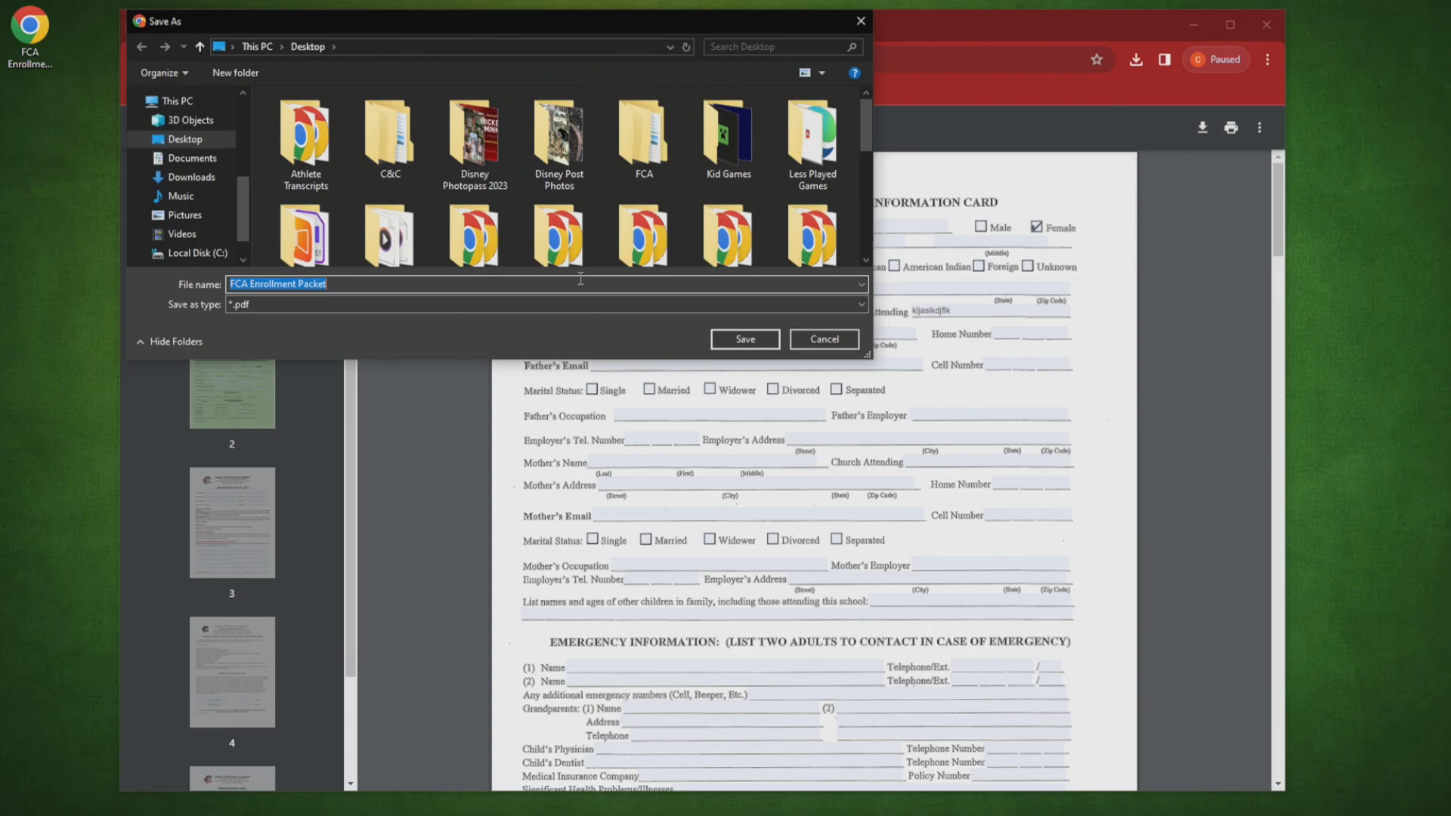
pyautogui.write('Enrollment Sample Student')
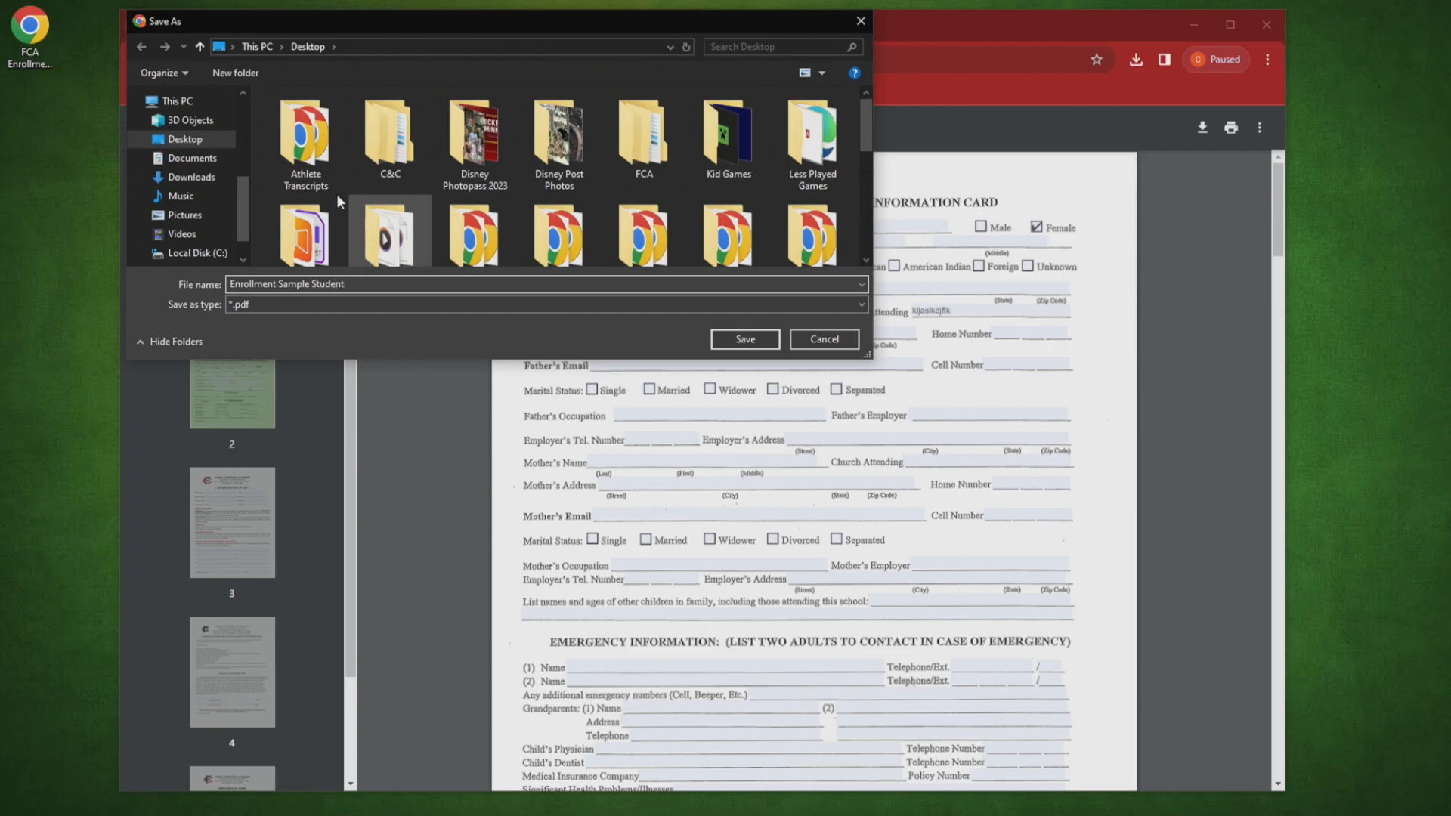
pyautogui.click(225, 138)
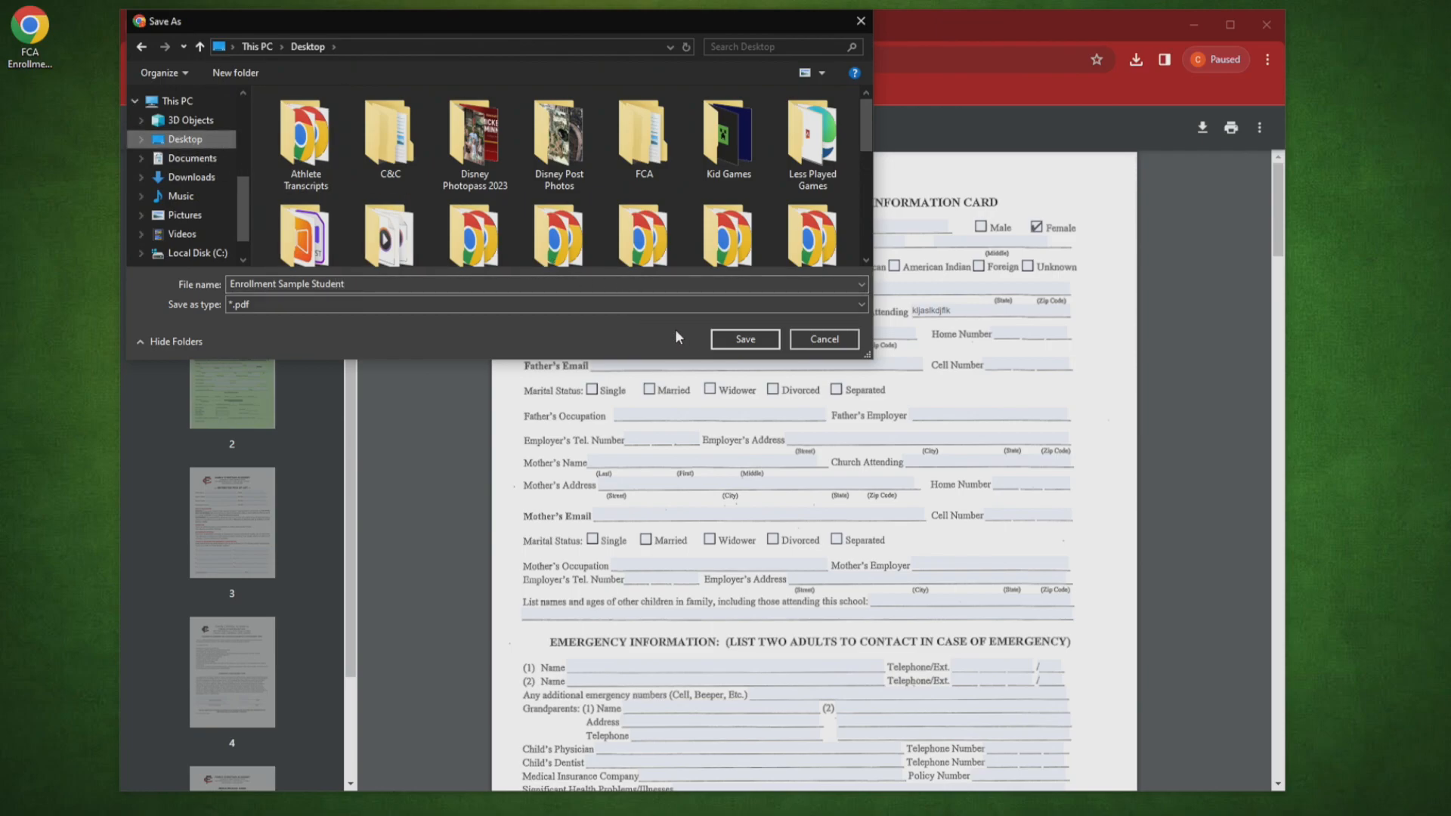
pyautogui.click(727, 338)
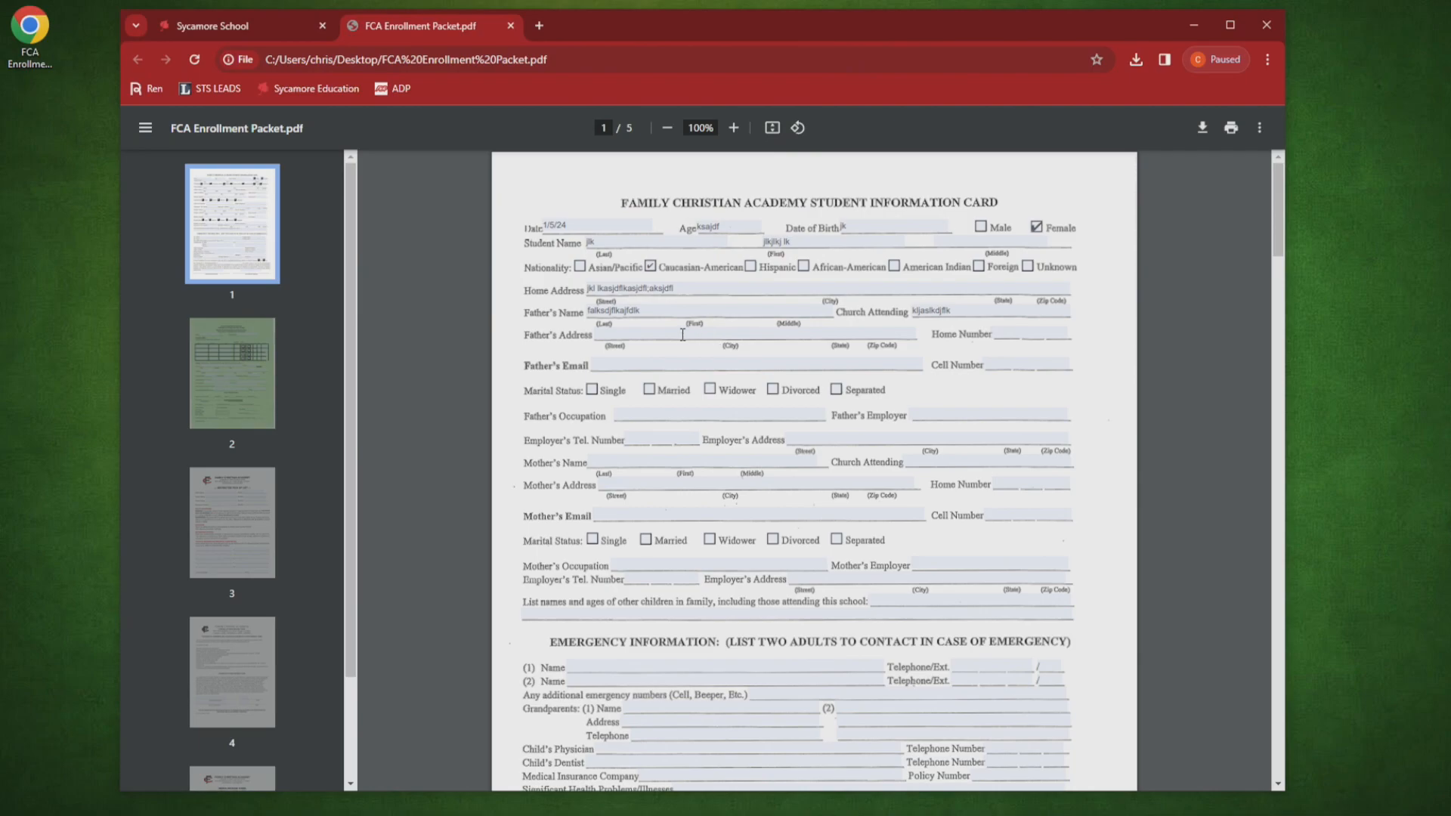
# Step: Close the original packet, open the saved Enrollment Sample Student PDF, review it, and close it
pyautogui.moveTo(578, 27); pyautogui.dragTo(656, 37)
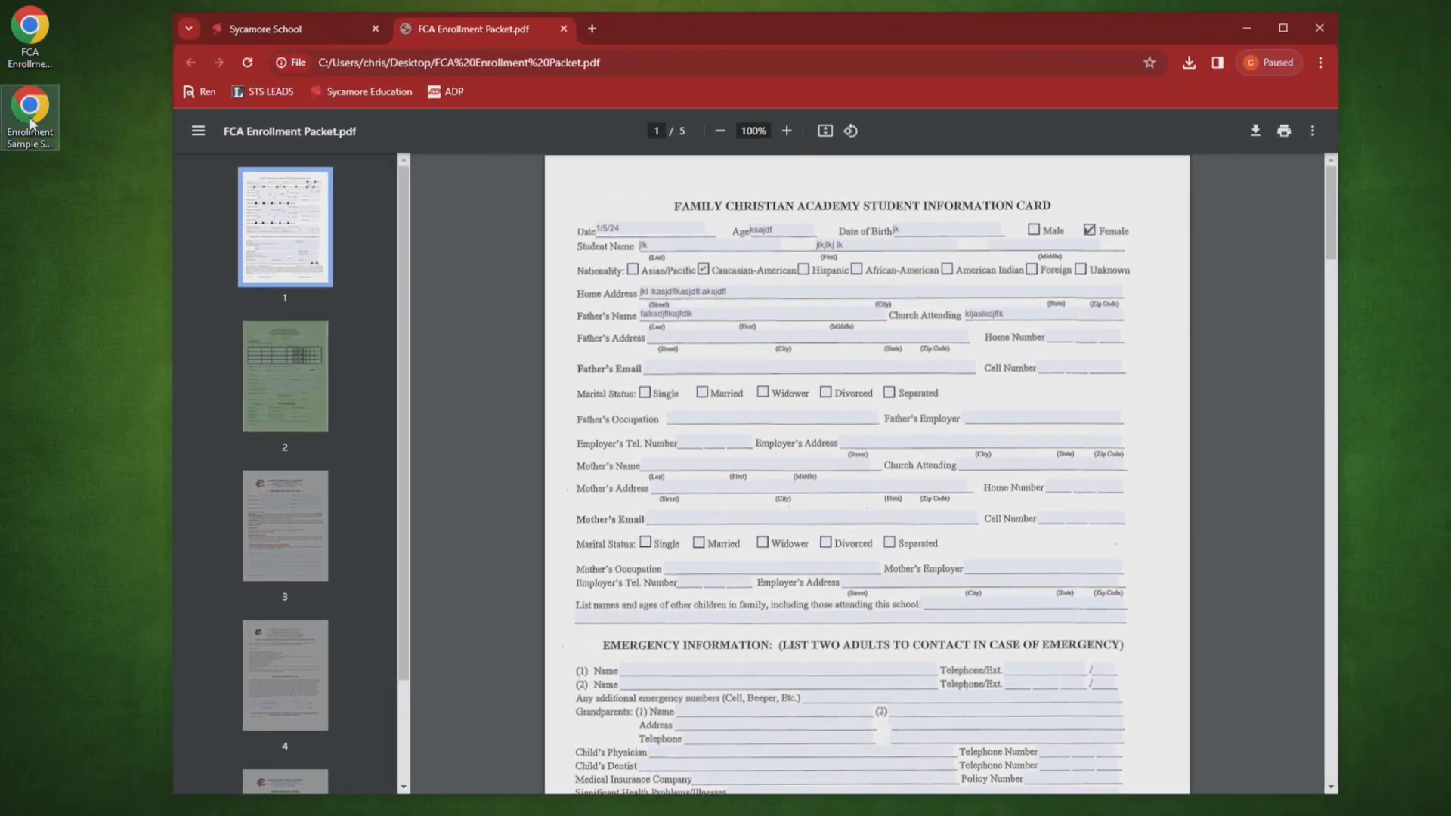
pyautogui.click(85, 131)
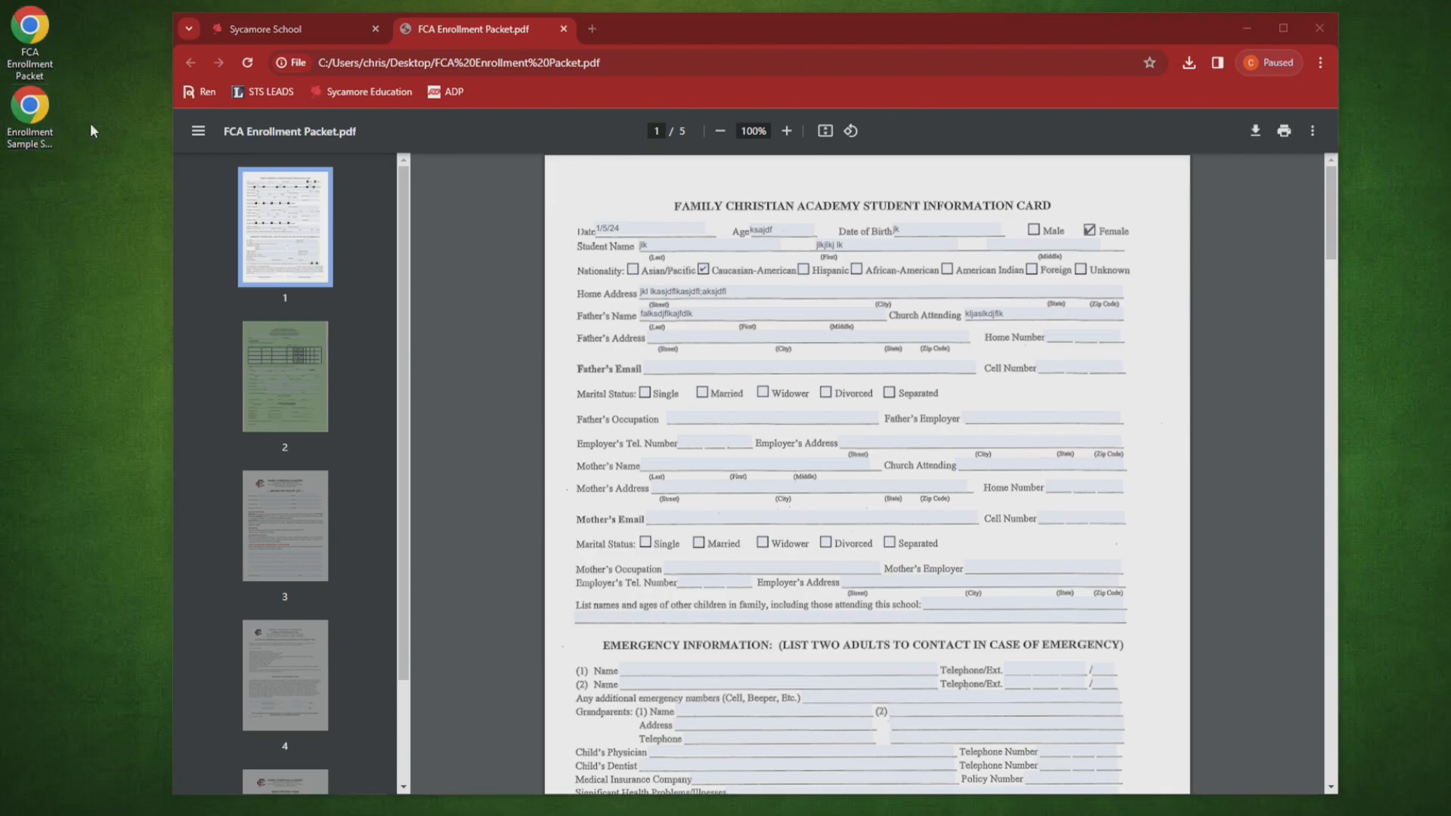
pyautogui.click(563, 29)
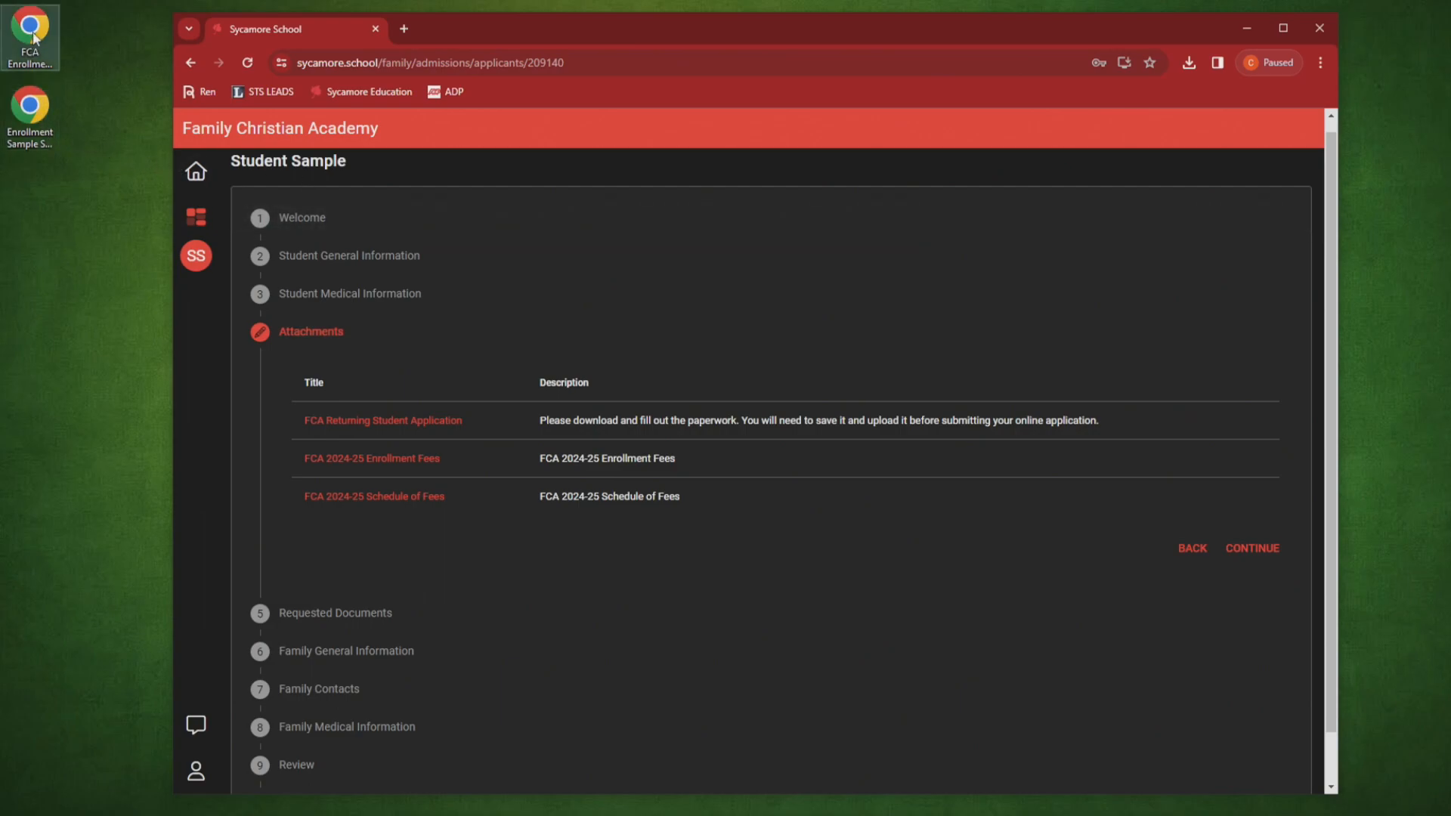
pyautogui.doubleClick(33, 120)
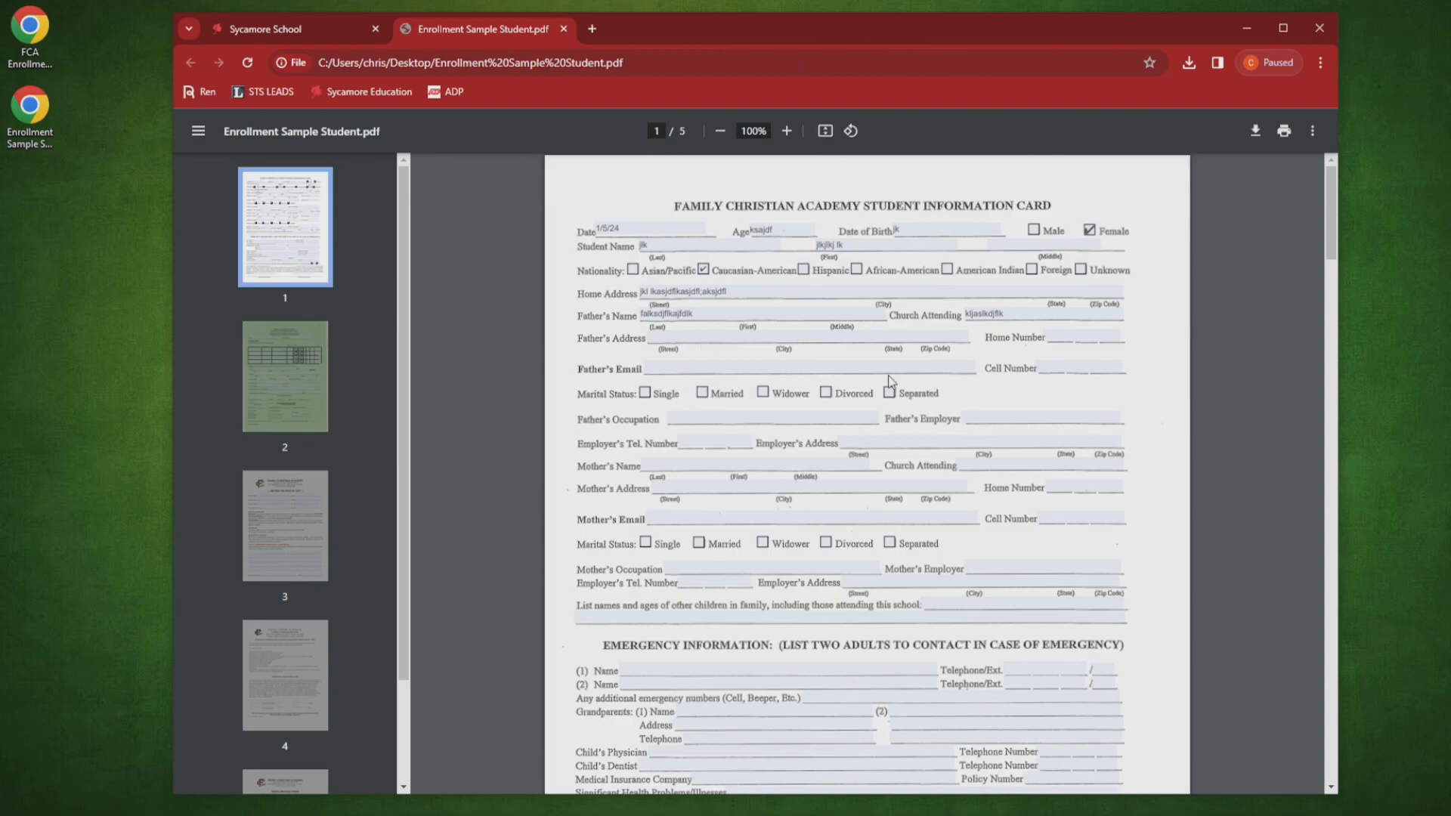
pyautogui.scroll(-4, 892, 382)
pyautogui.scroll(4, 674, 321)
pyautogui.scroll(-1, 940, 306)
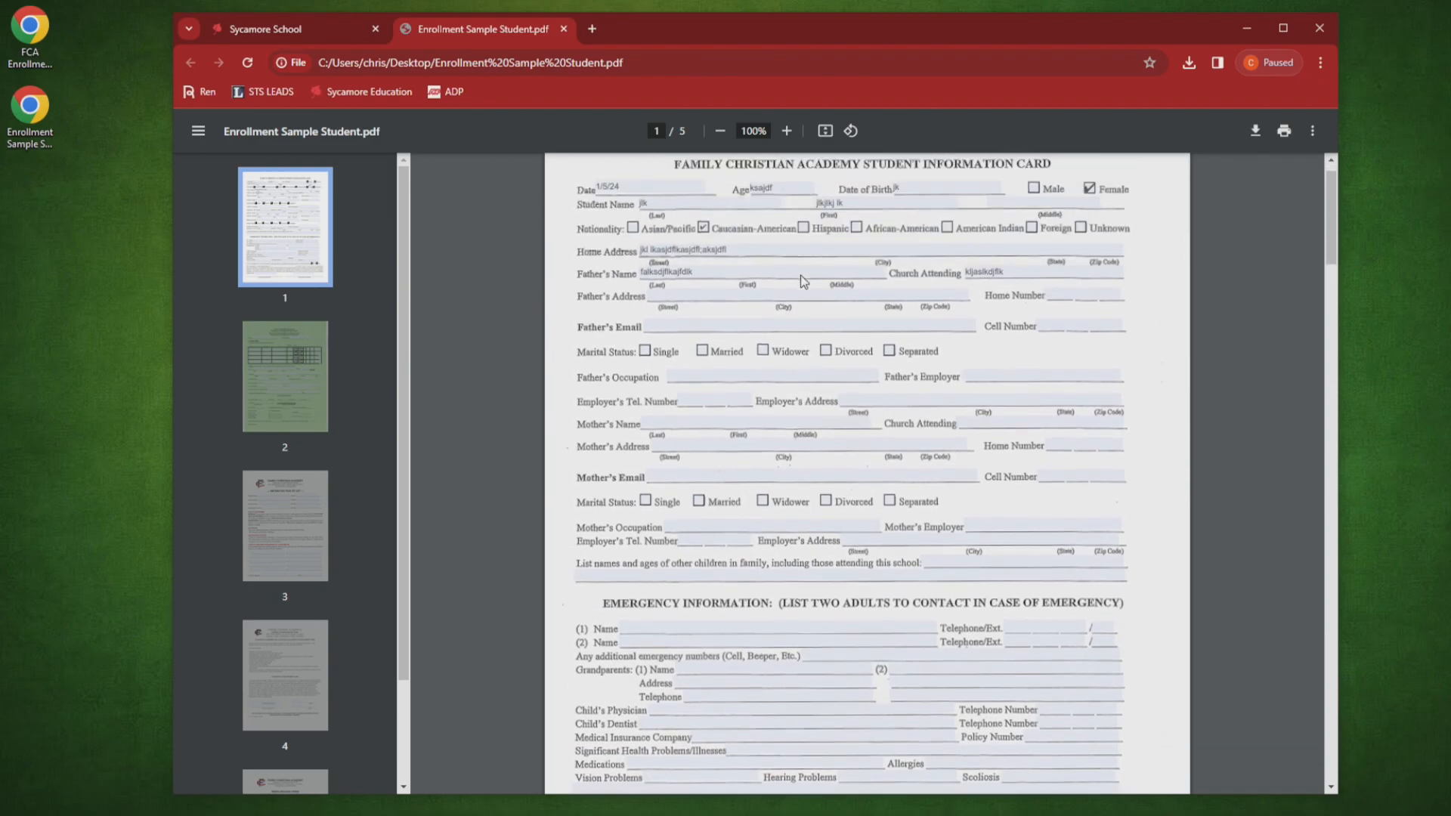
pyautogui.click(562, 29)
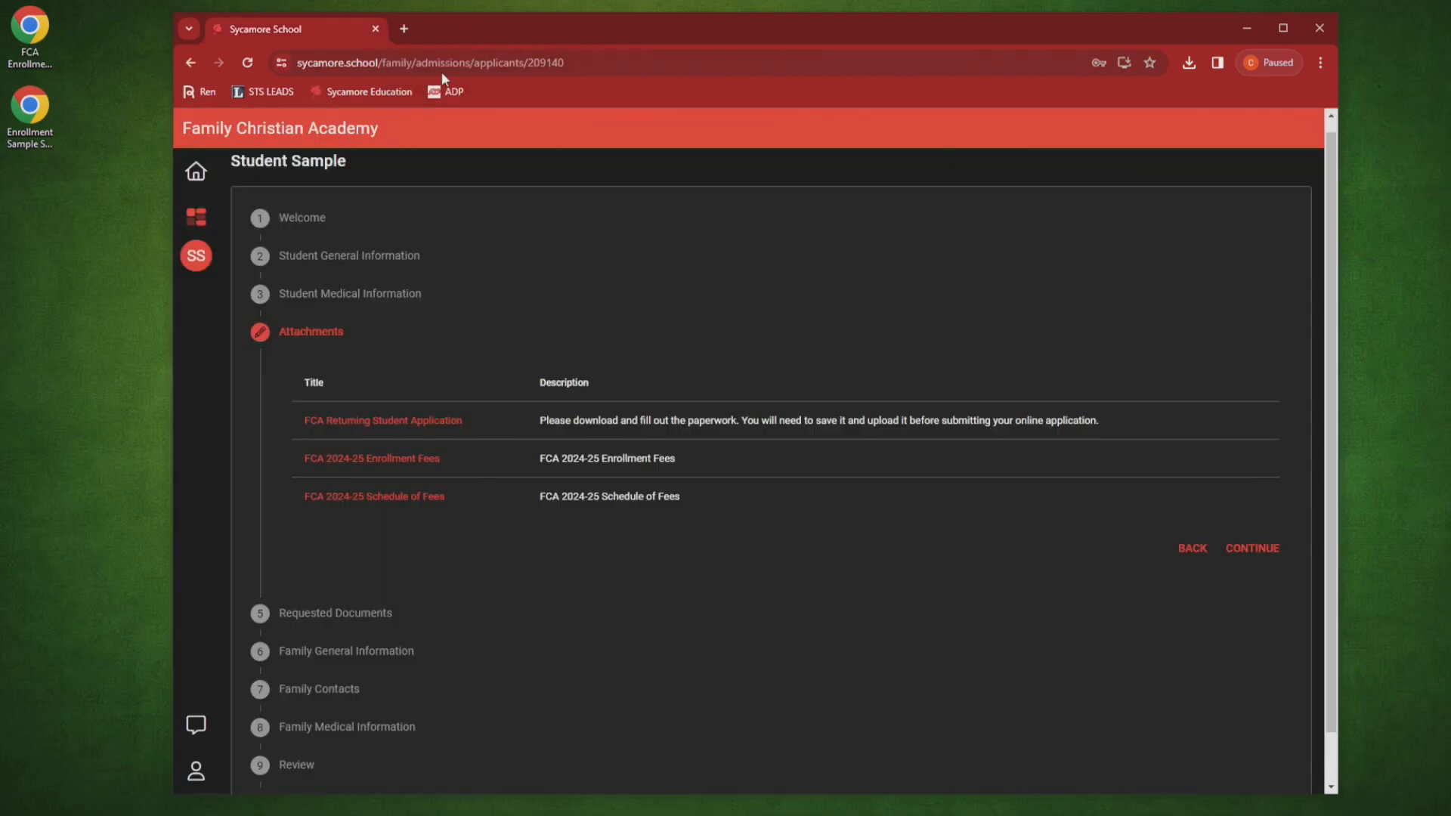
# Step: Leave the Attachments list unchanged by clearing the selected enrollment PDF, then continue to Requested Documents
pyautogui.click(34, 115)
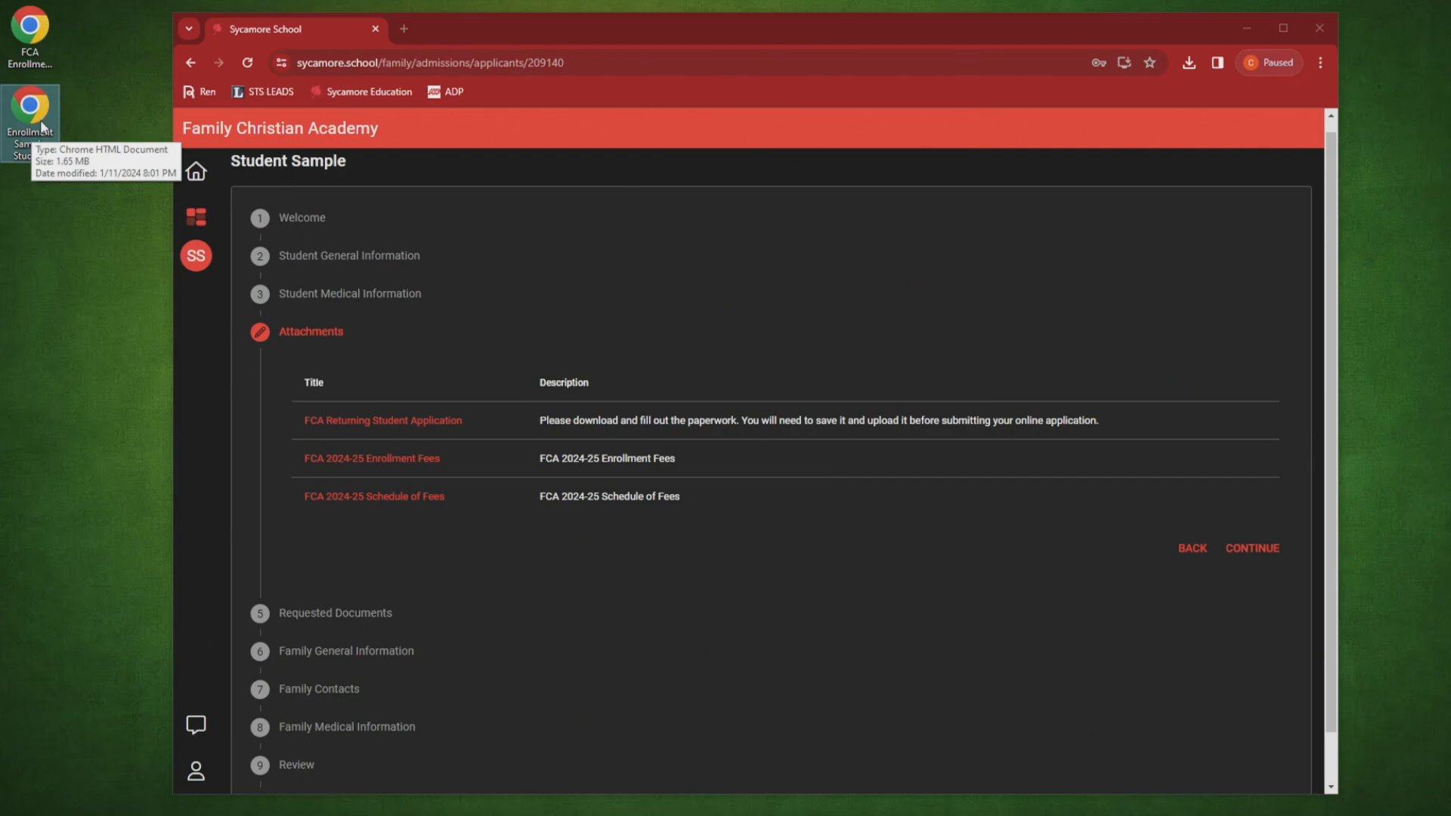
pyautogui.click(115, 114)
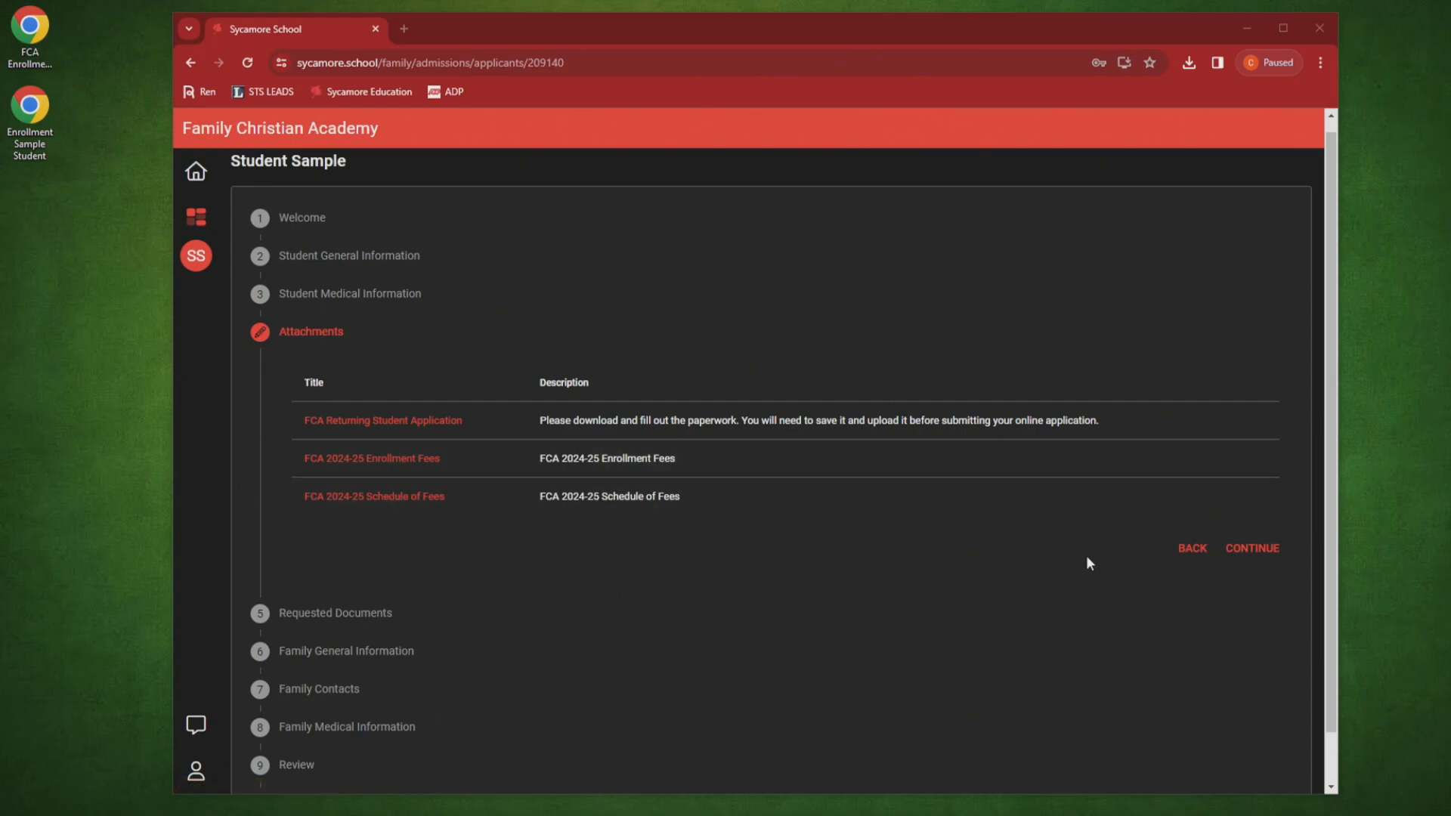
pyautogui.click(1254, 549)
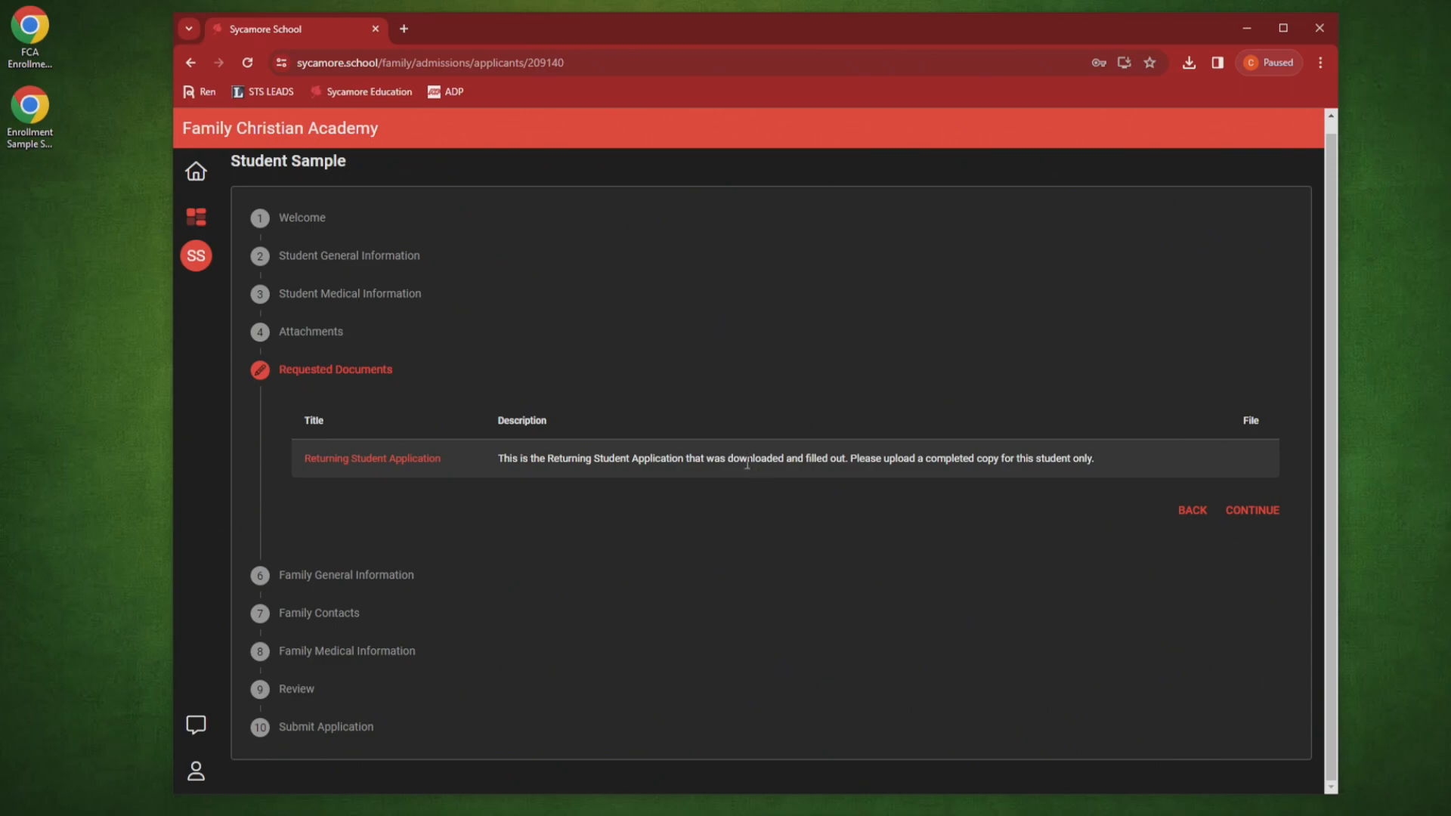
# Step: Attach Enrollment Sample Student.pdf to the Returning Student Application form and save it
pyautogui.click(428, 466)
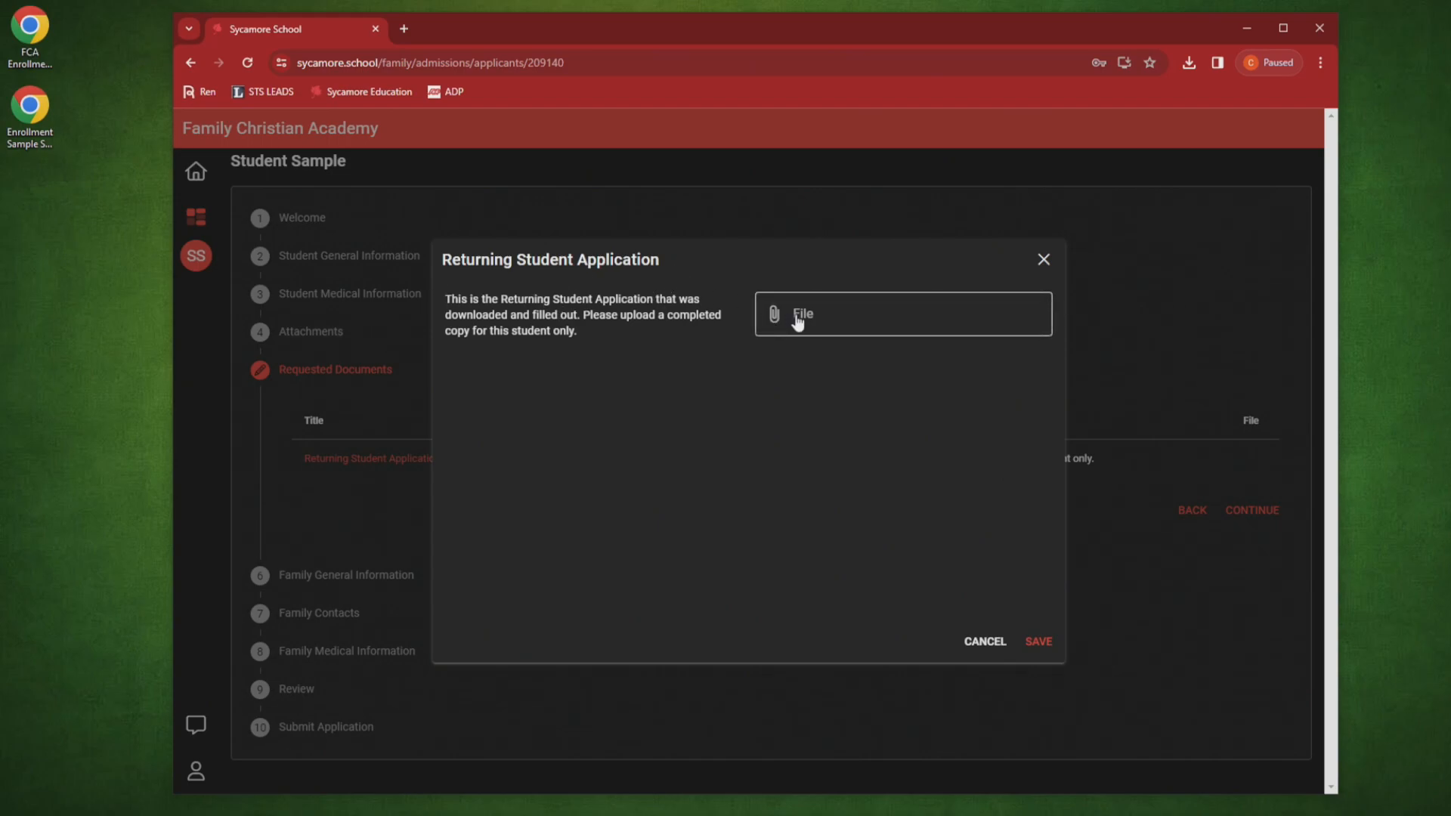
pyautogui.moveTo(30, 113); pyautogui.dragTo(813, 316)
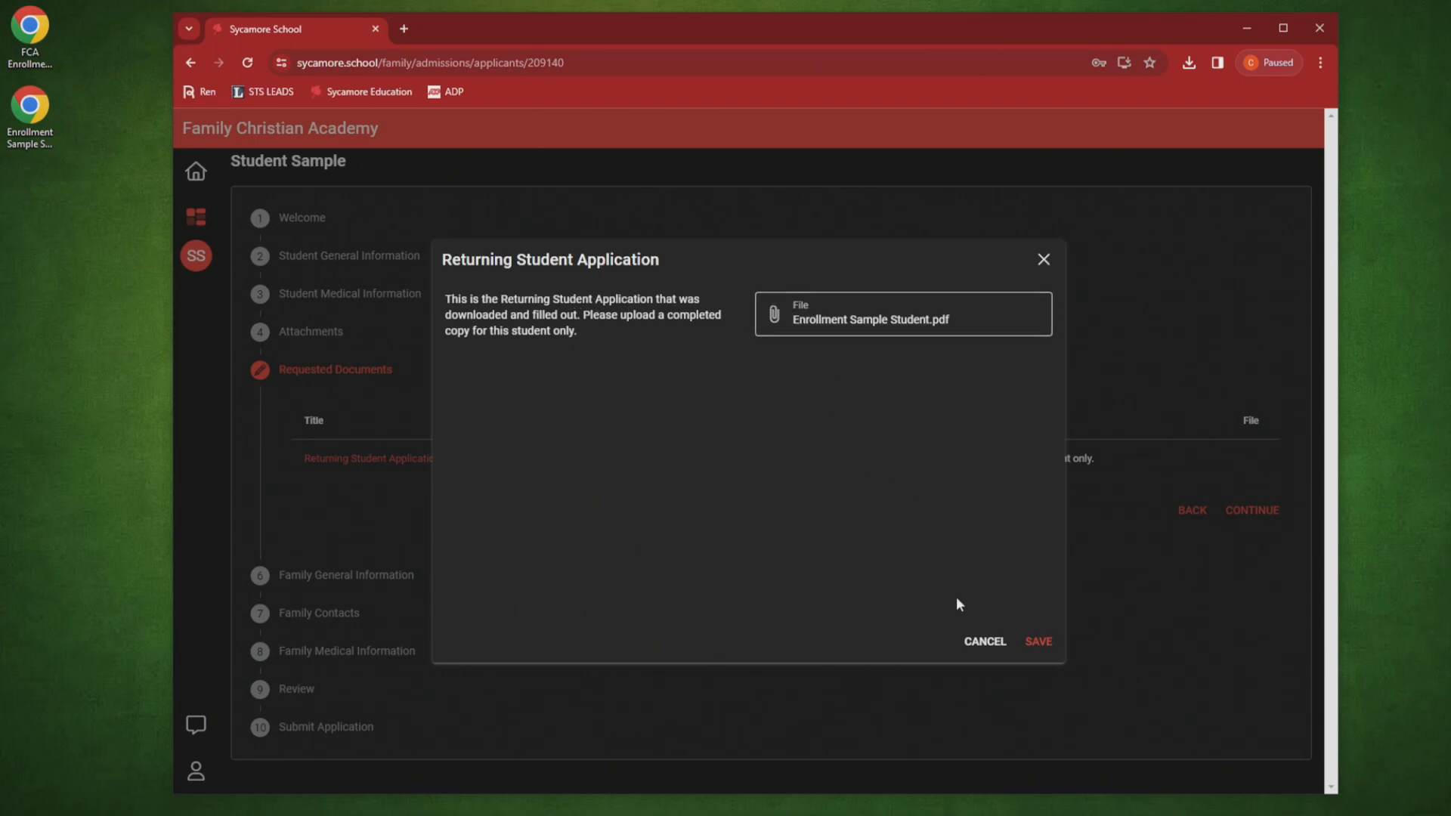
pyautogui.click(984, 640)
pyautogui.click(433, 462)
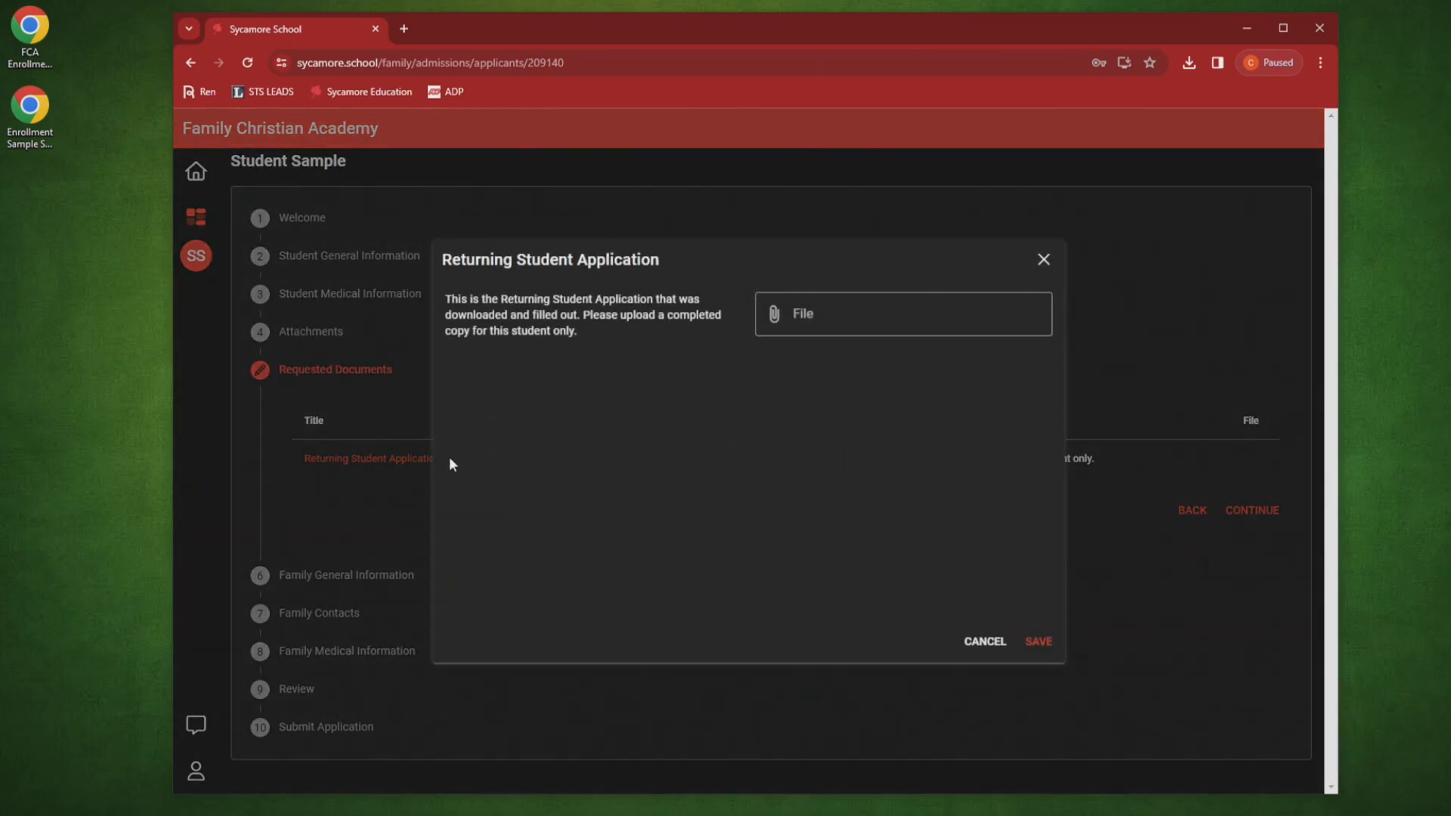
pyautogui.click(799, 311)
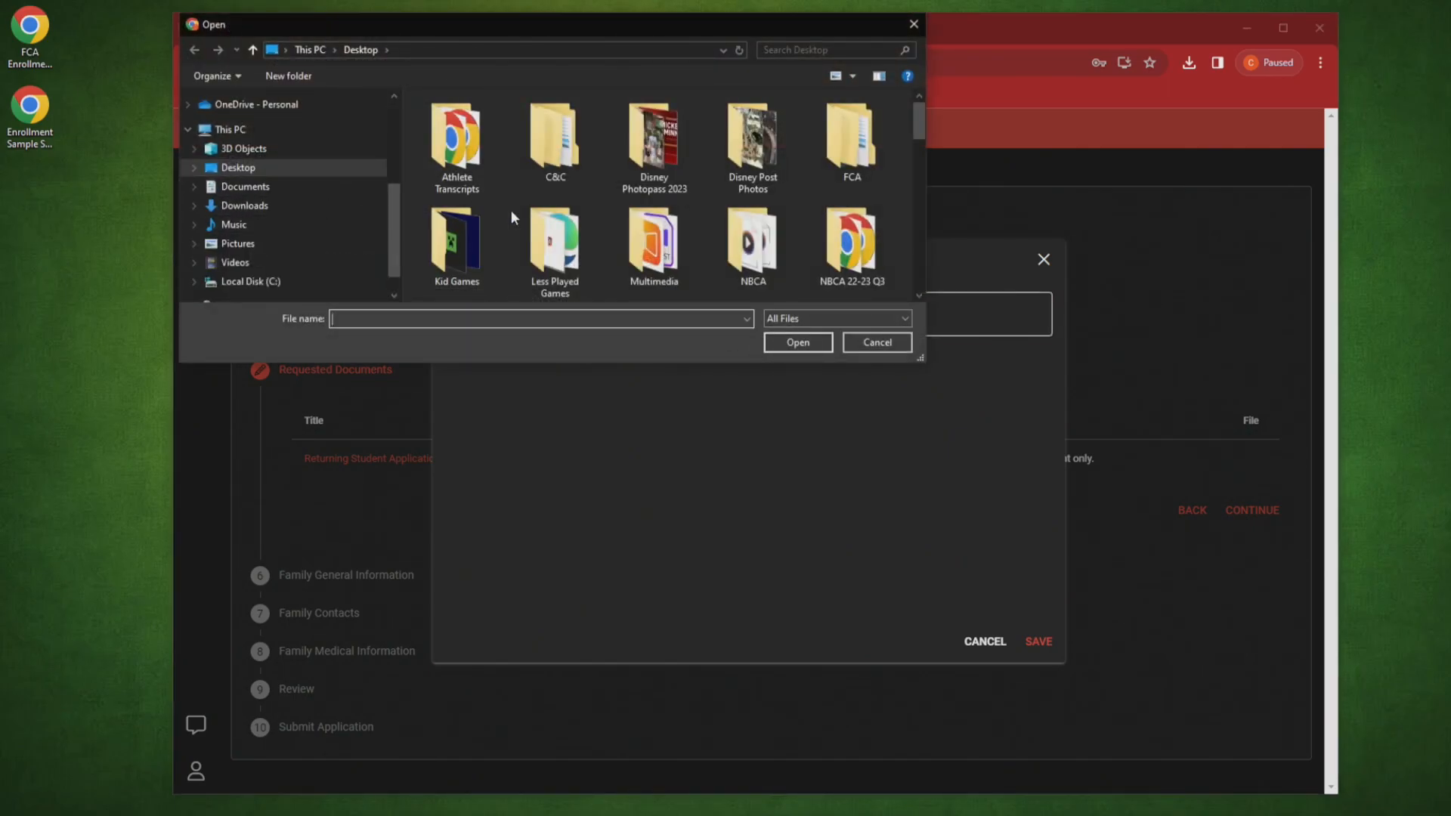
pyautogui.write('enr')
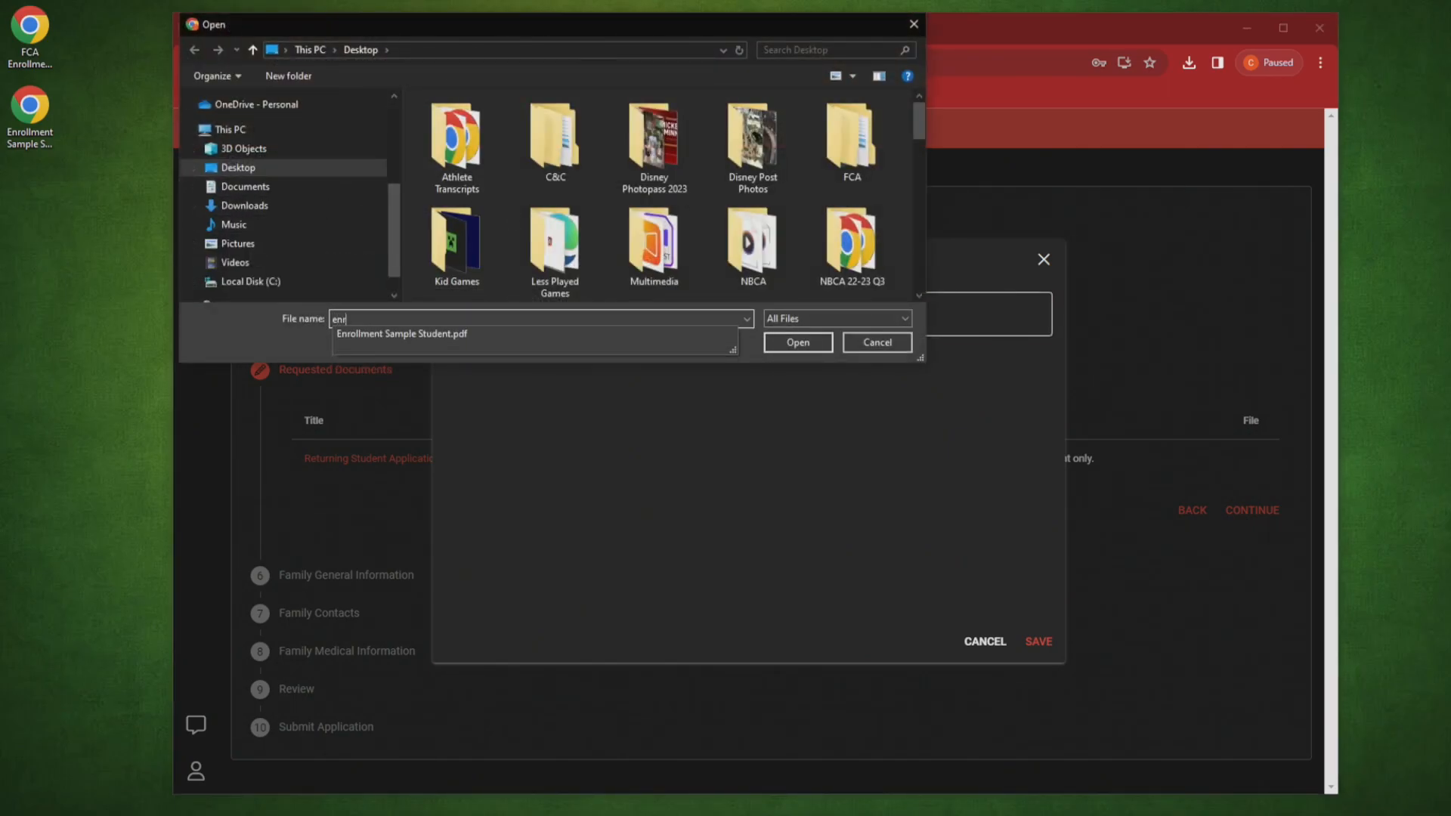
pyautogui.click(383, 335)
pyautogui.click(790, 345)
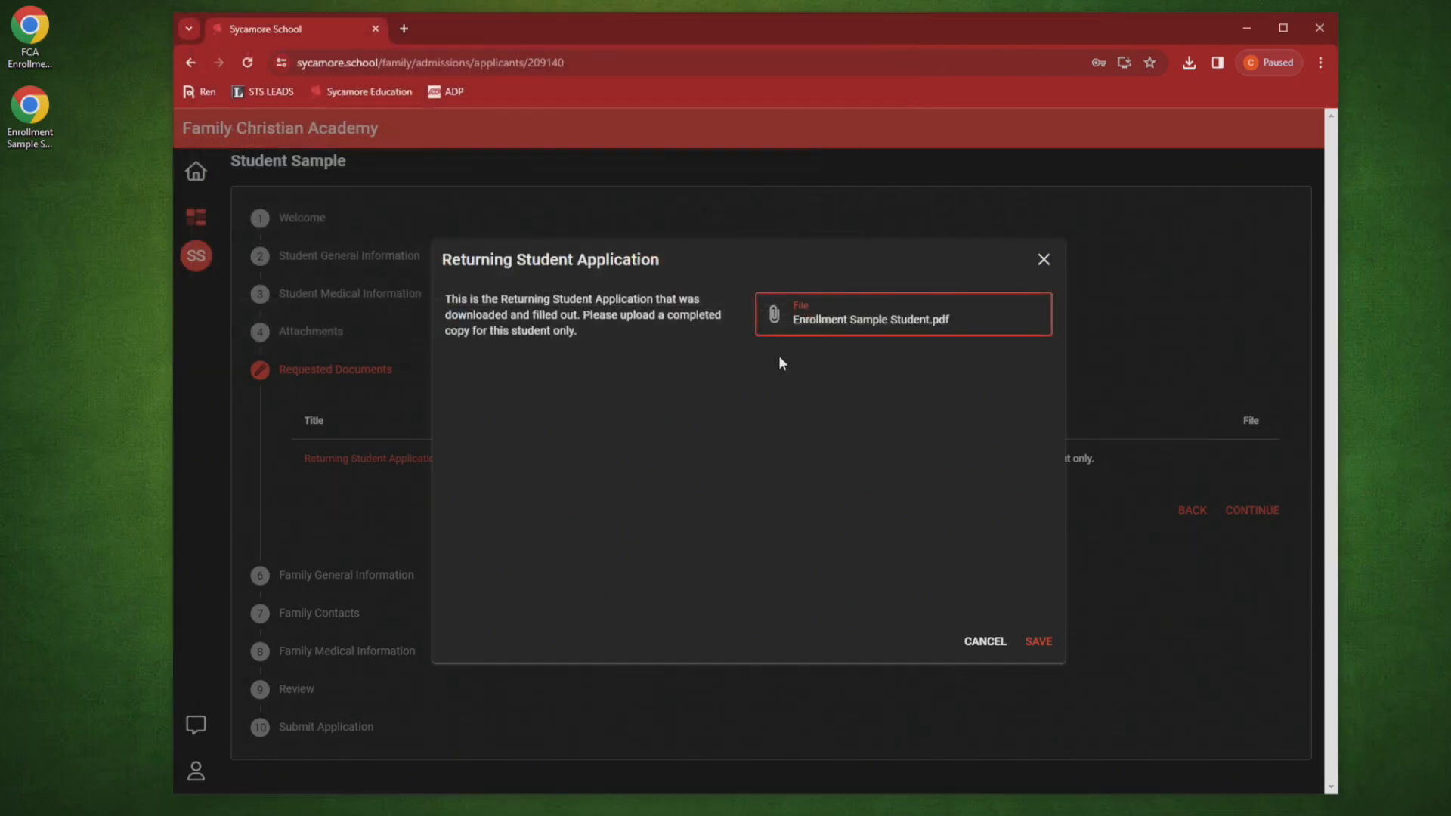
pyautogui.click(1040, 640)
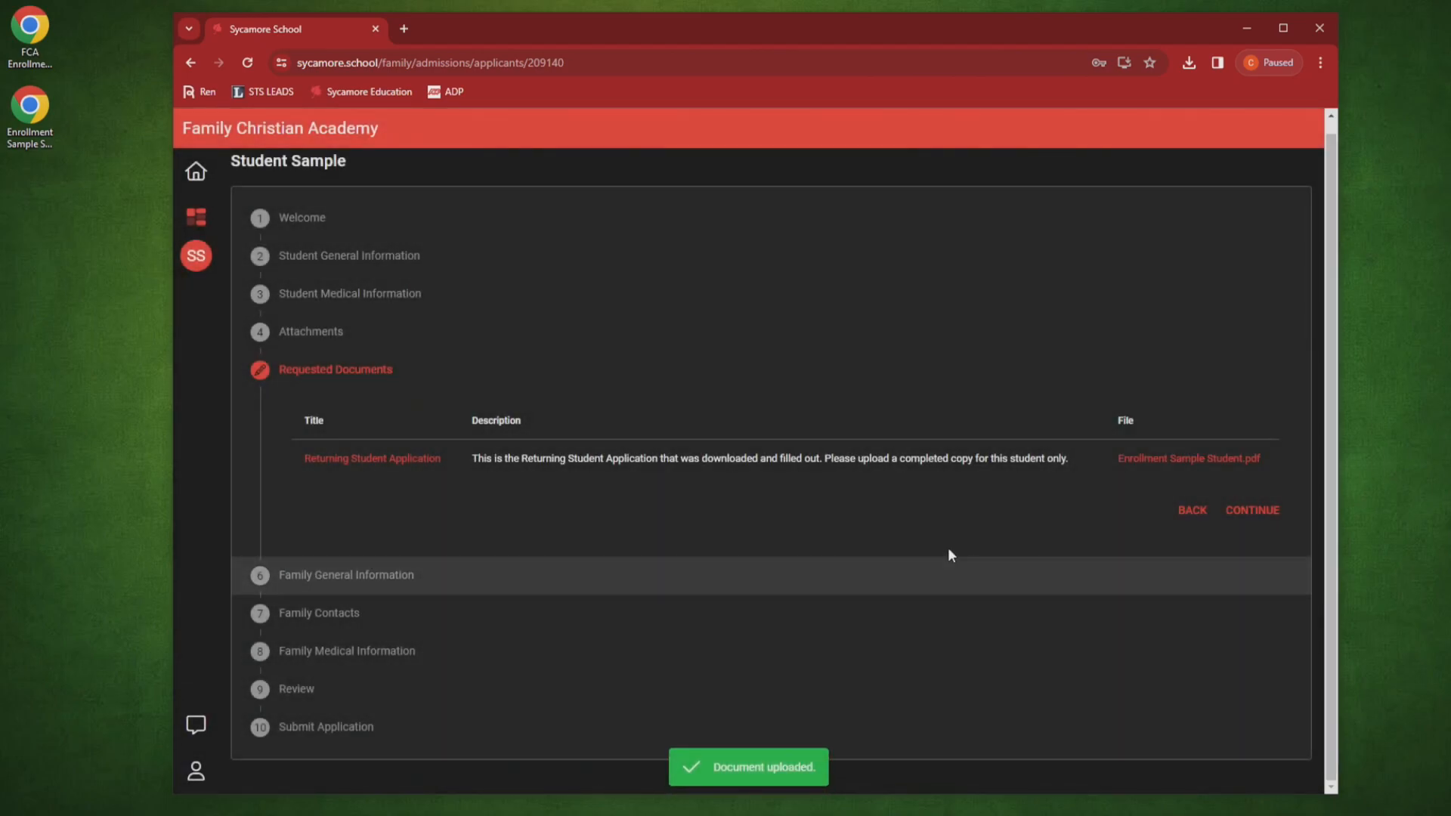
# Step: Continue from Requested Documents and look over the Family General Information mailing and billing sections
pyautogui.click(1241, 521)
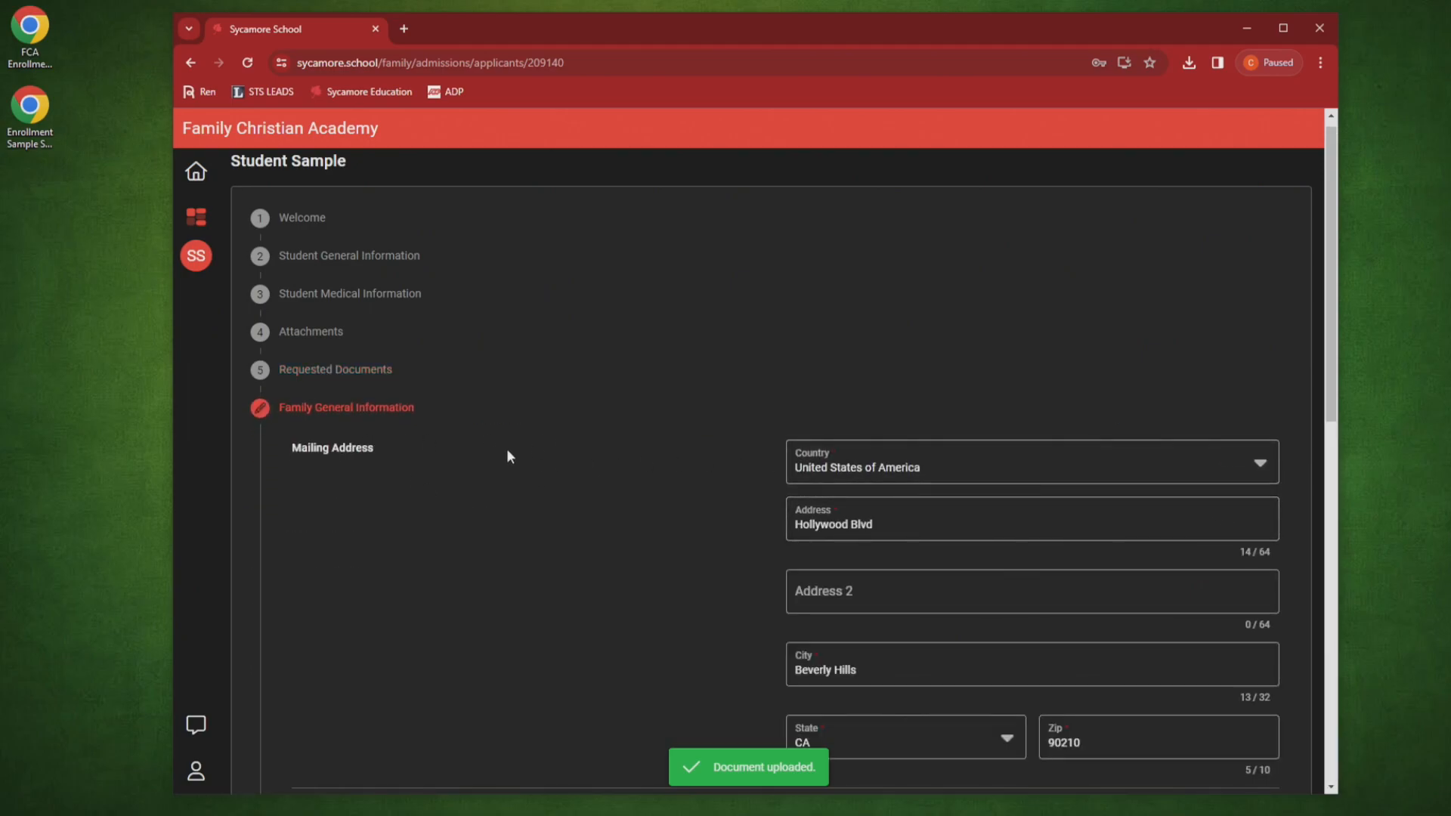
pyautogui.scroll(-1, 574, 446)
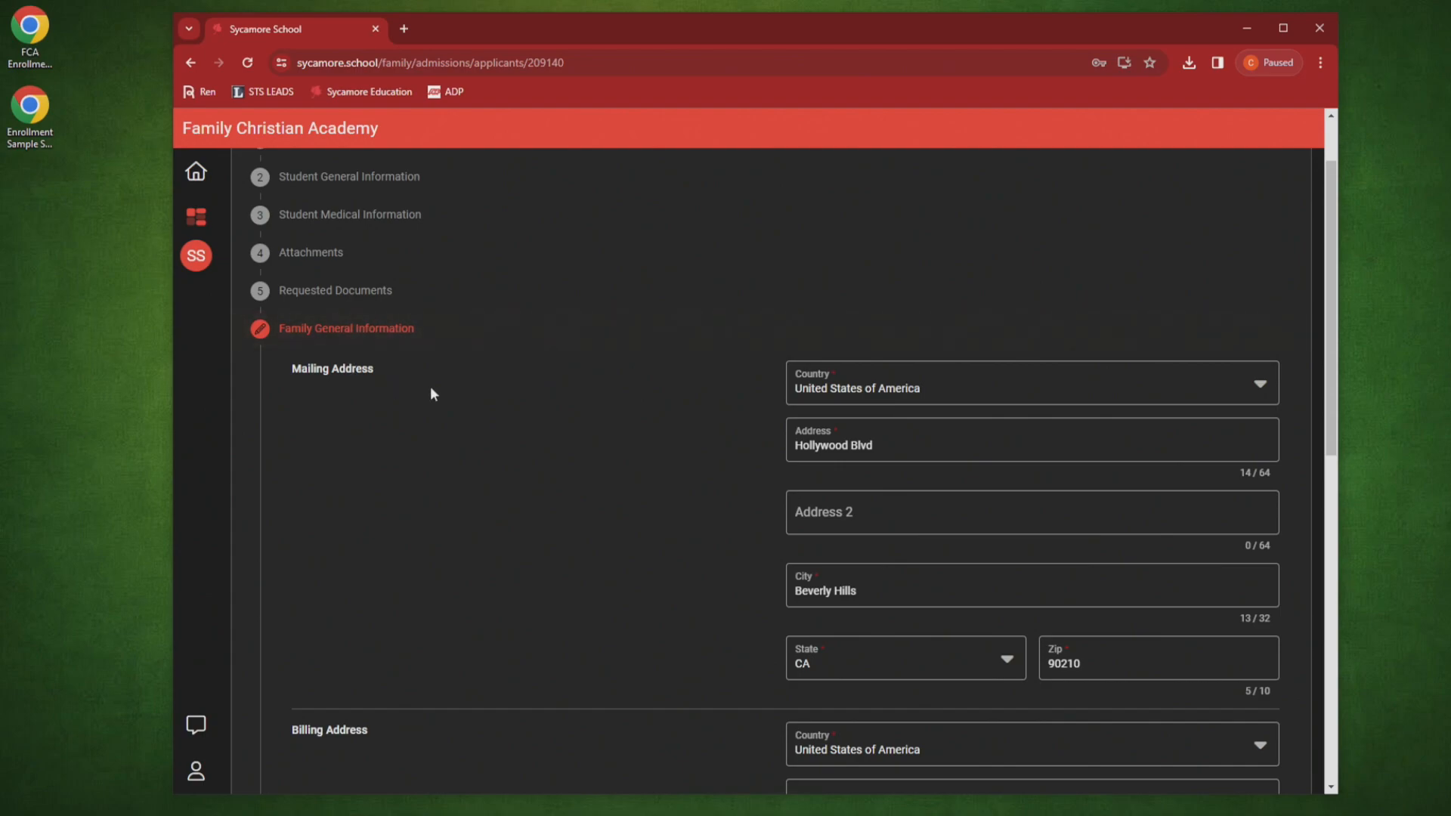
pyautogui.scroll(-2, 438, 389)
pyautogui.scroll(-2, 438, 388)
pyautogui.scroll(3, 438, 389)
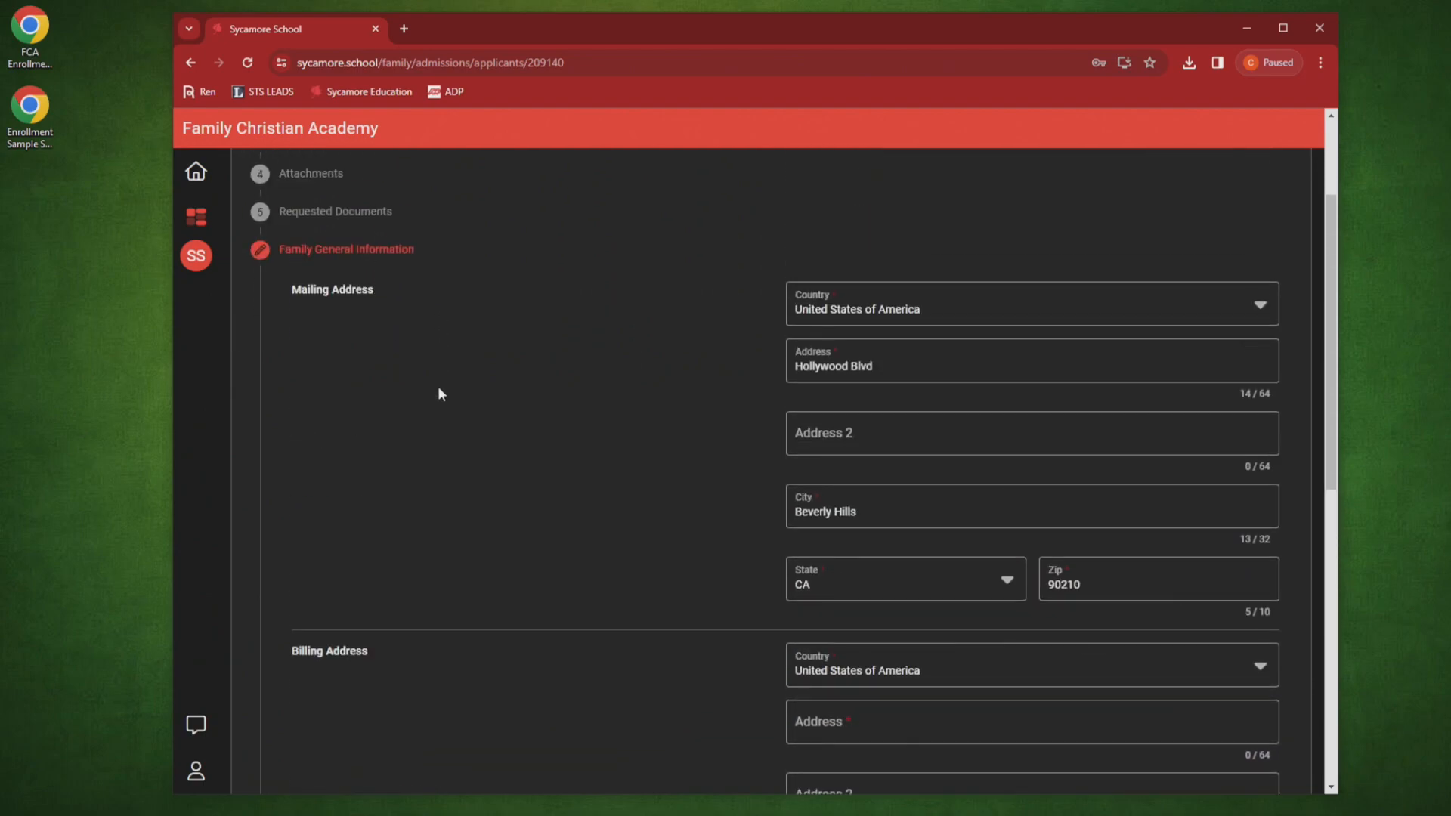
pyautogui.scroll(-3, 538, 374)
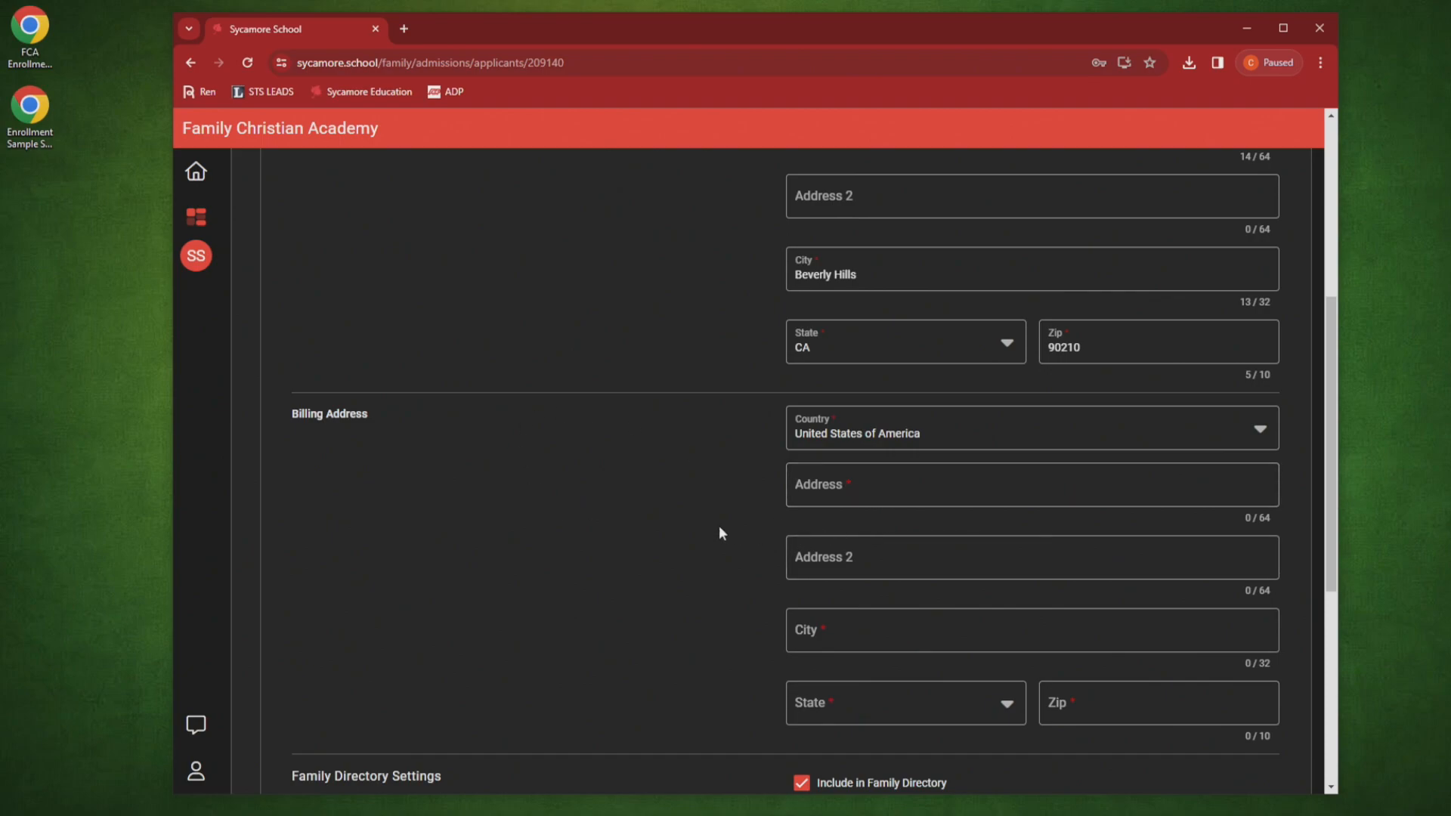
pyautogui.scroll(2, 722, 533)
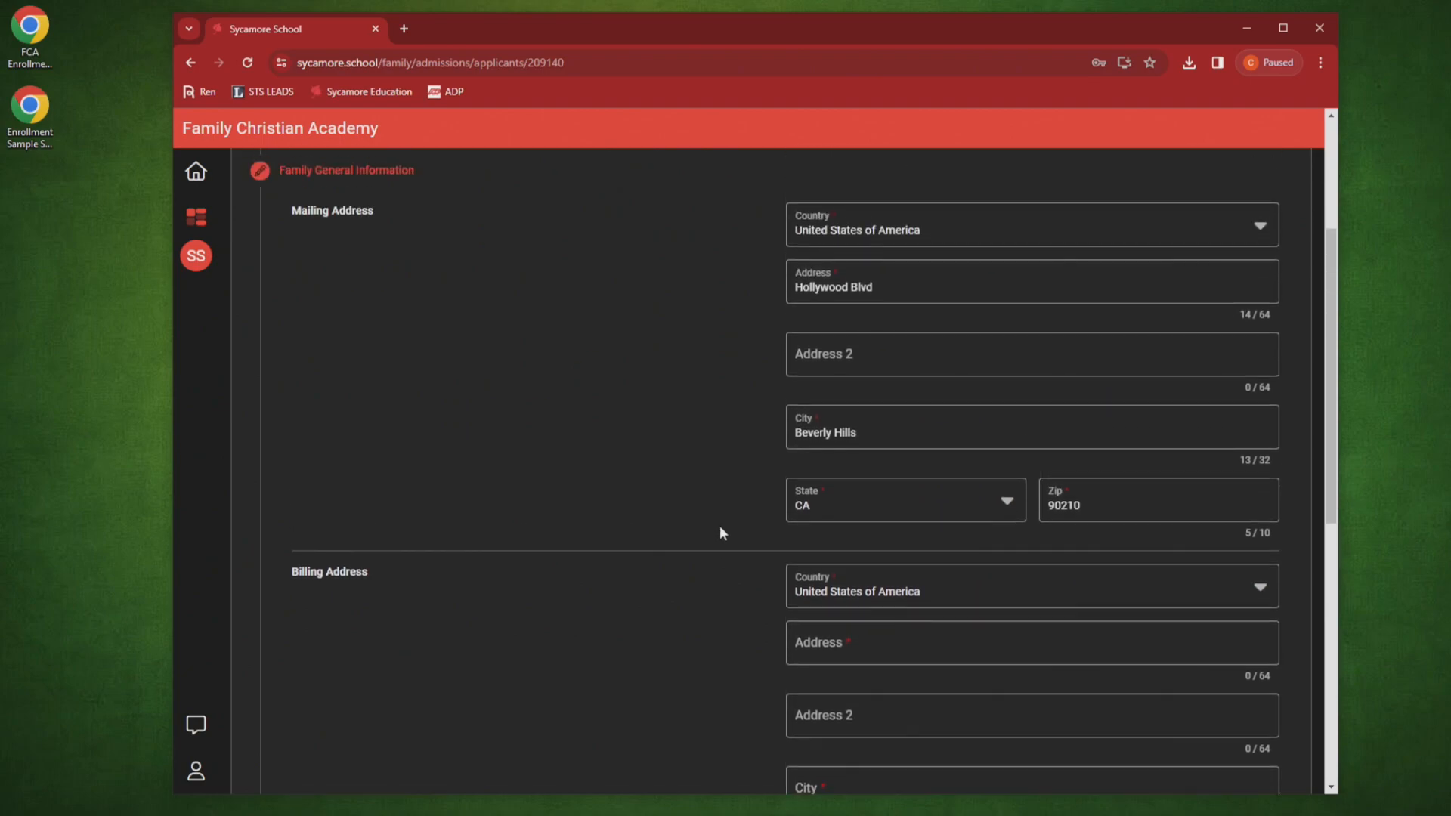
pyautogui.scroll(3, 720, 529)
pyautogui.scroll(-1, 718, 529)
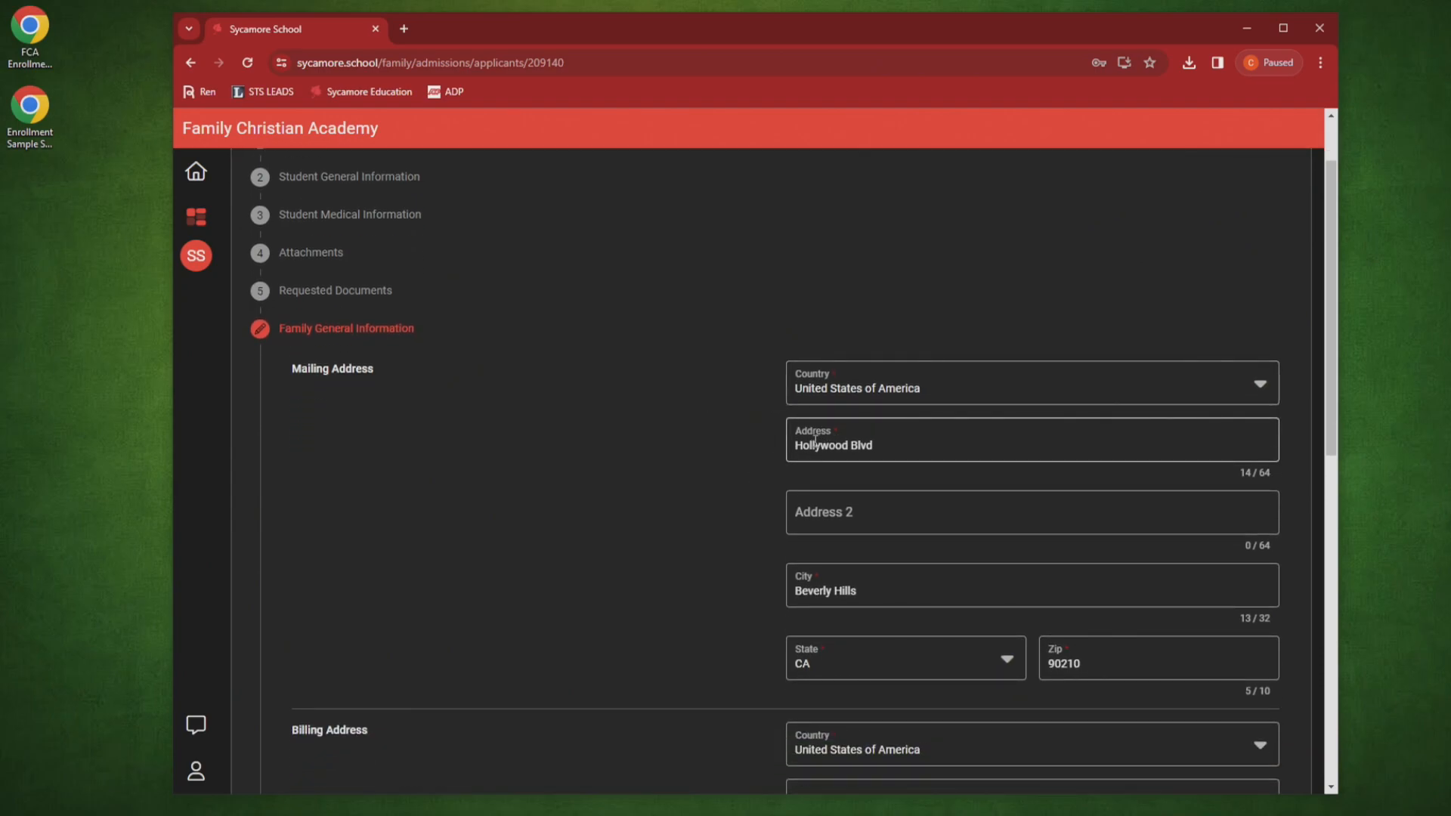
pyautogui.scroll(-5, 839, 616)
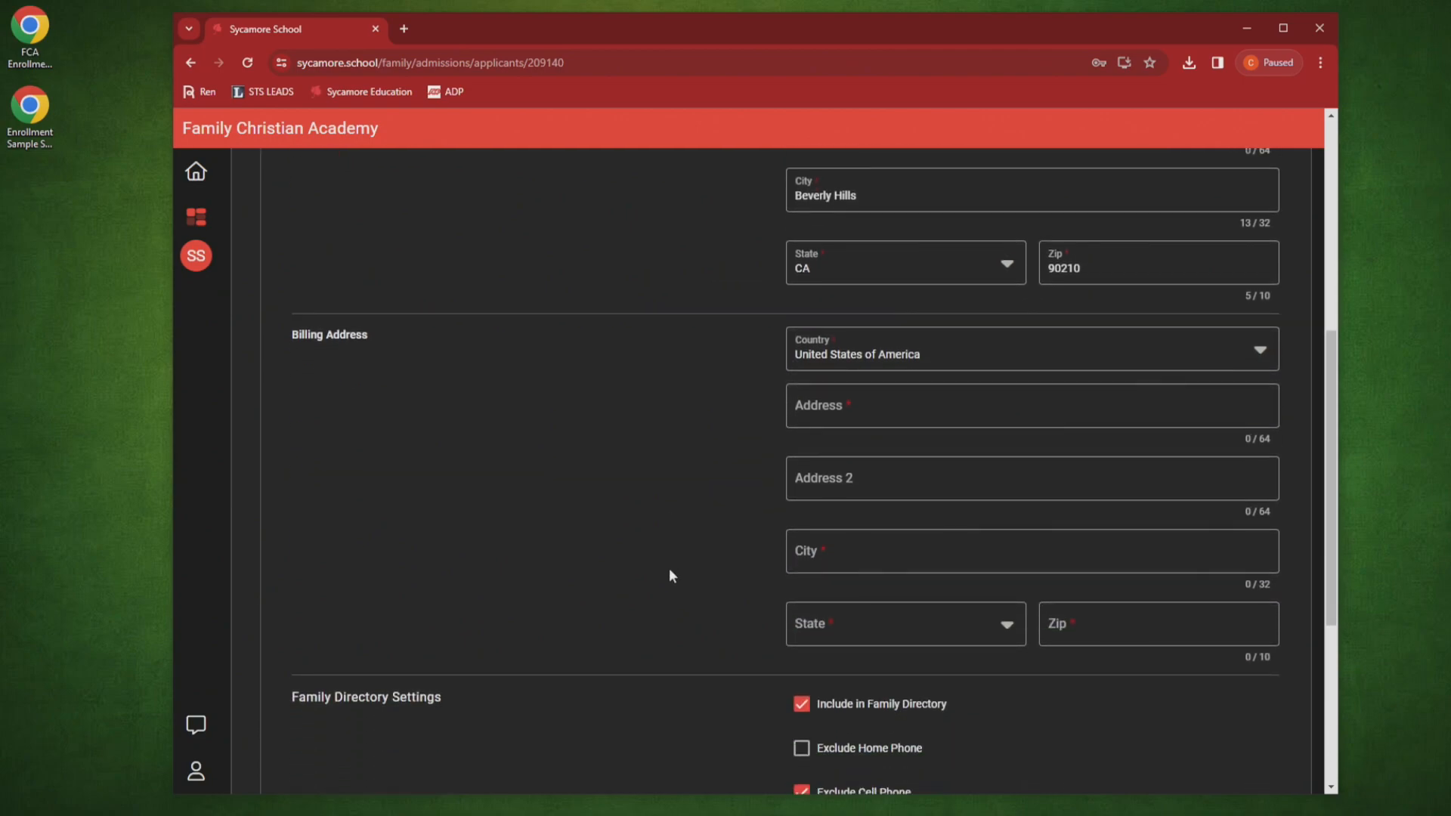
pyautogui.scroll(4, 765, 451)
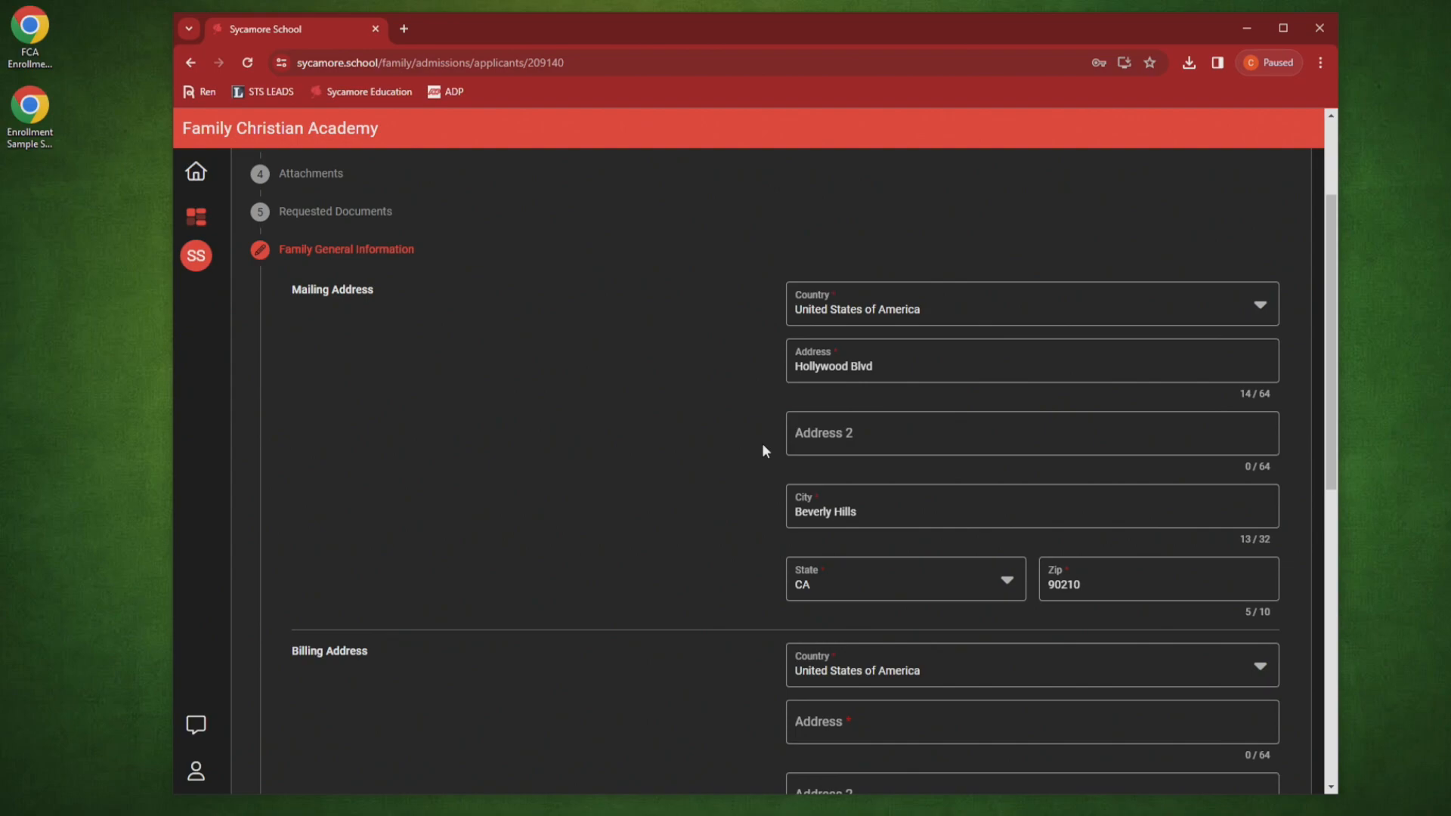
pyautogui.scroll(-3, 762, 446)
# Step: Enter the billing street, city, state and zip code, copying the mailing address values
pyautogui.click(821, 488)
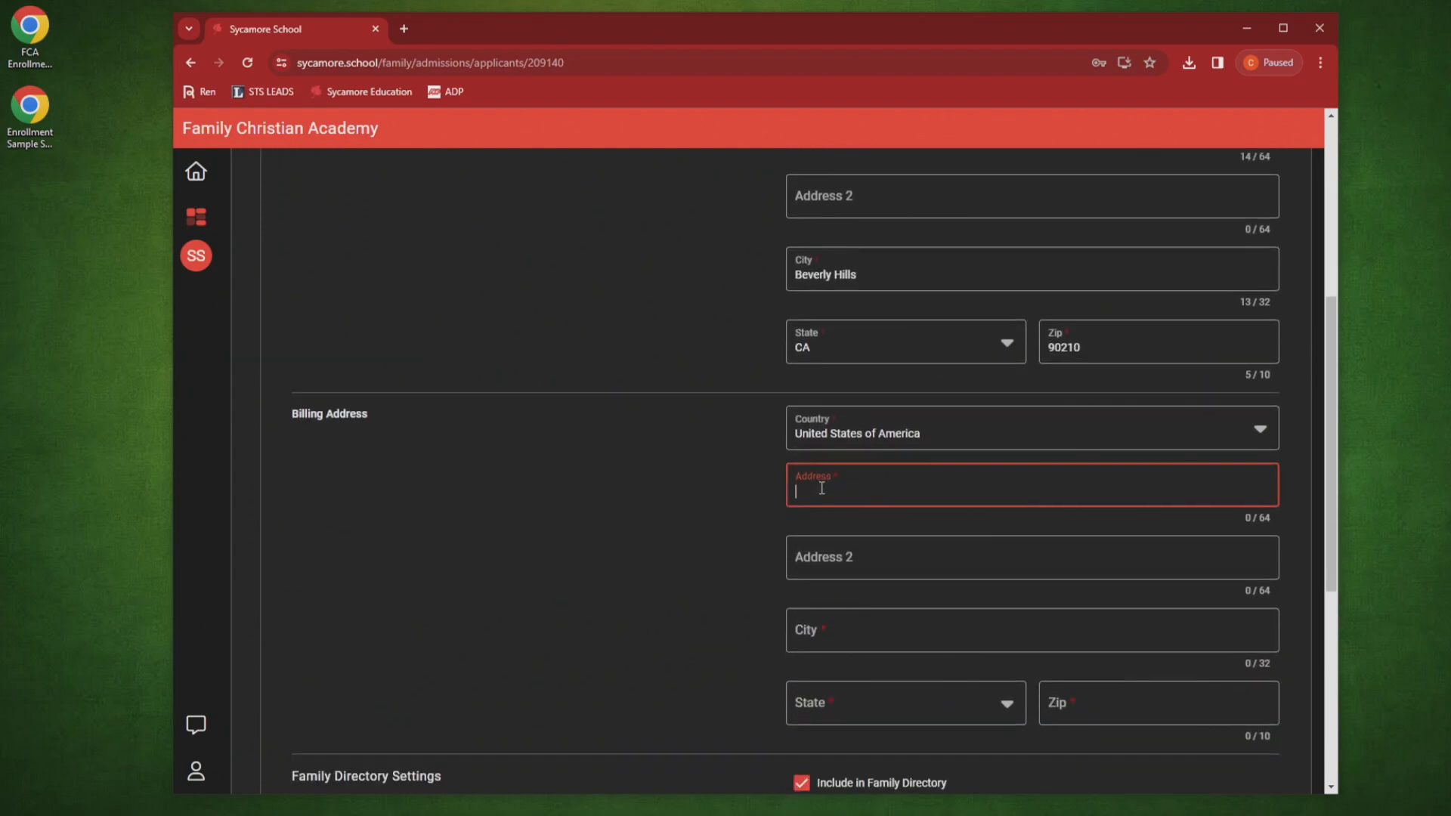
pyautogui.write('Hollywood Blvd')
pyautogui.press('Tab')
pyautogui.press('Tab')
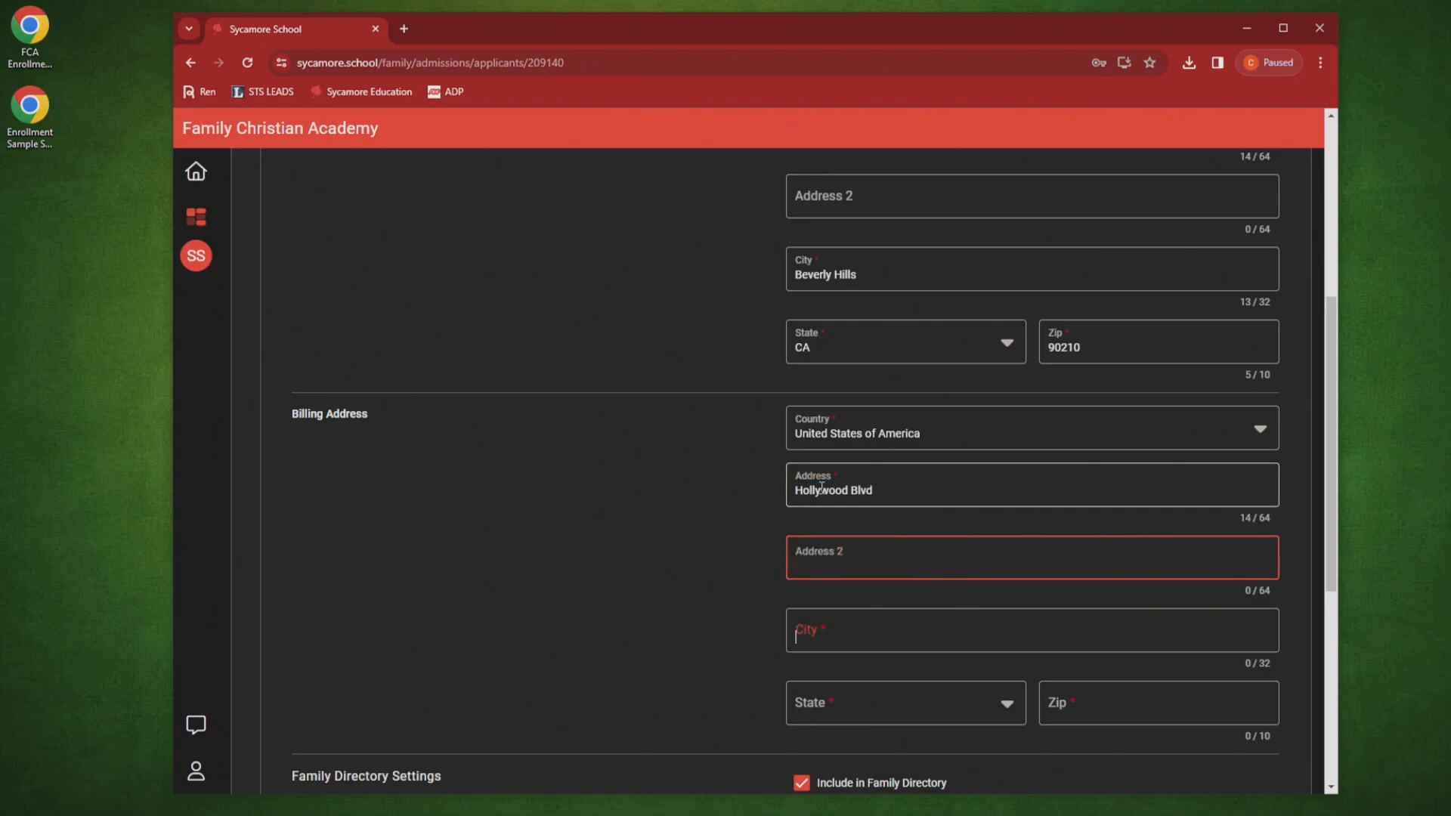
pyautogui.write('Beverly Hills')
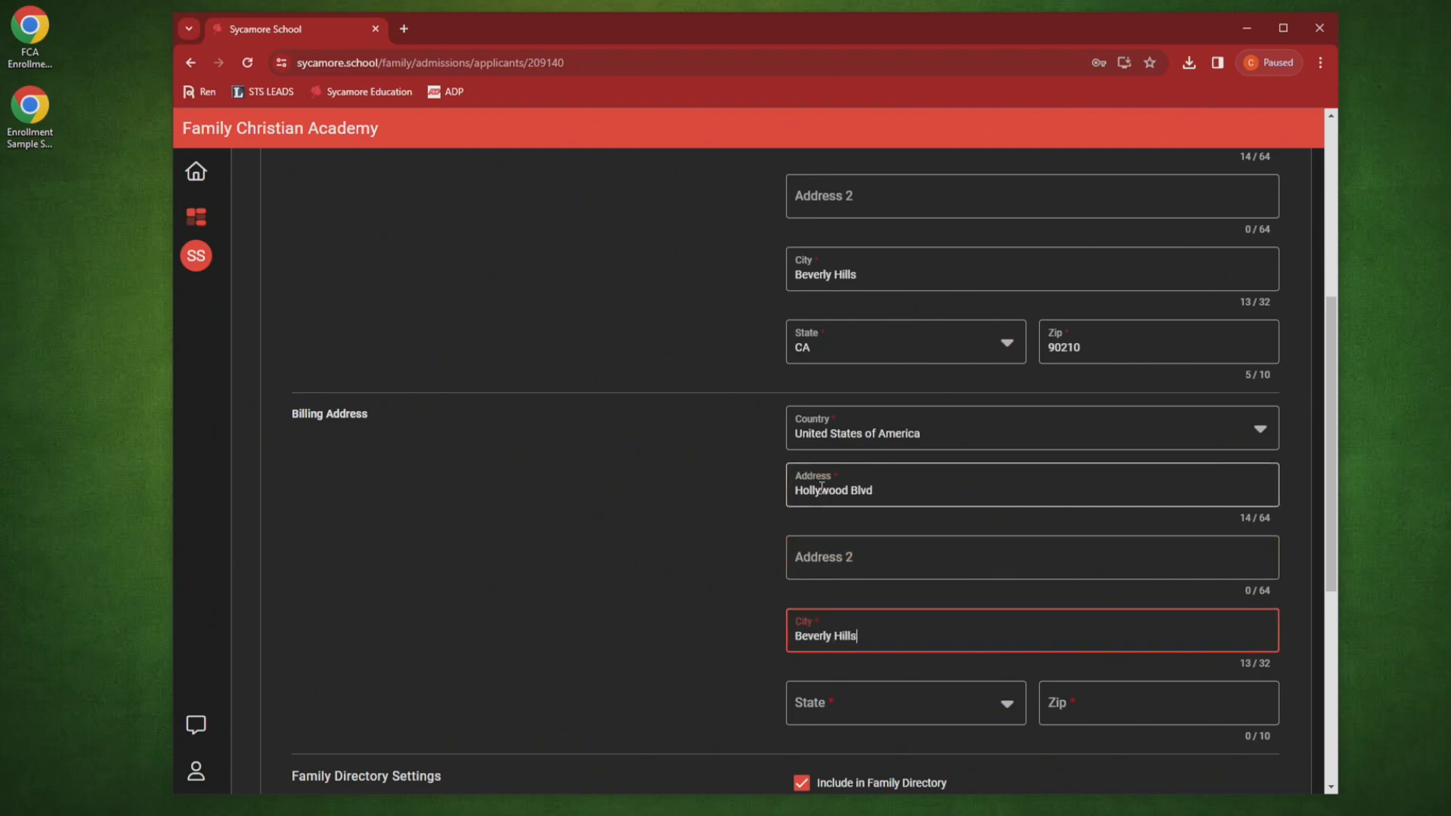
pyautogui.press('Tab')
pyautogui.press('space')
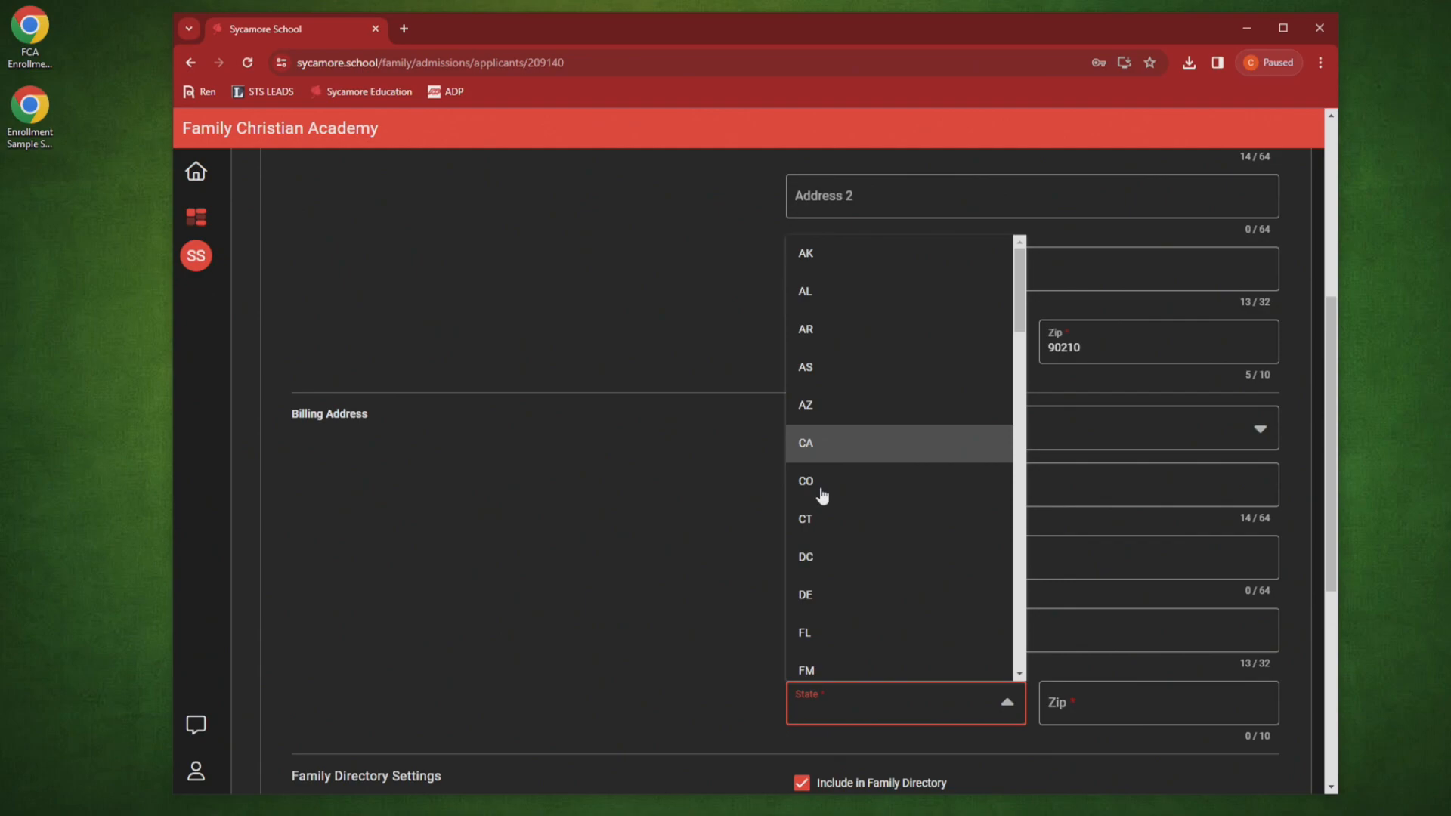
pyautogui.click(822, 454)
pyautogui.click(1096, 690)
pyautogui.write('90210')
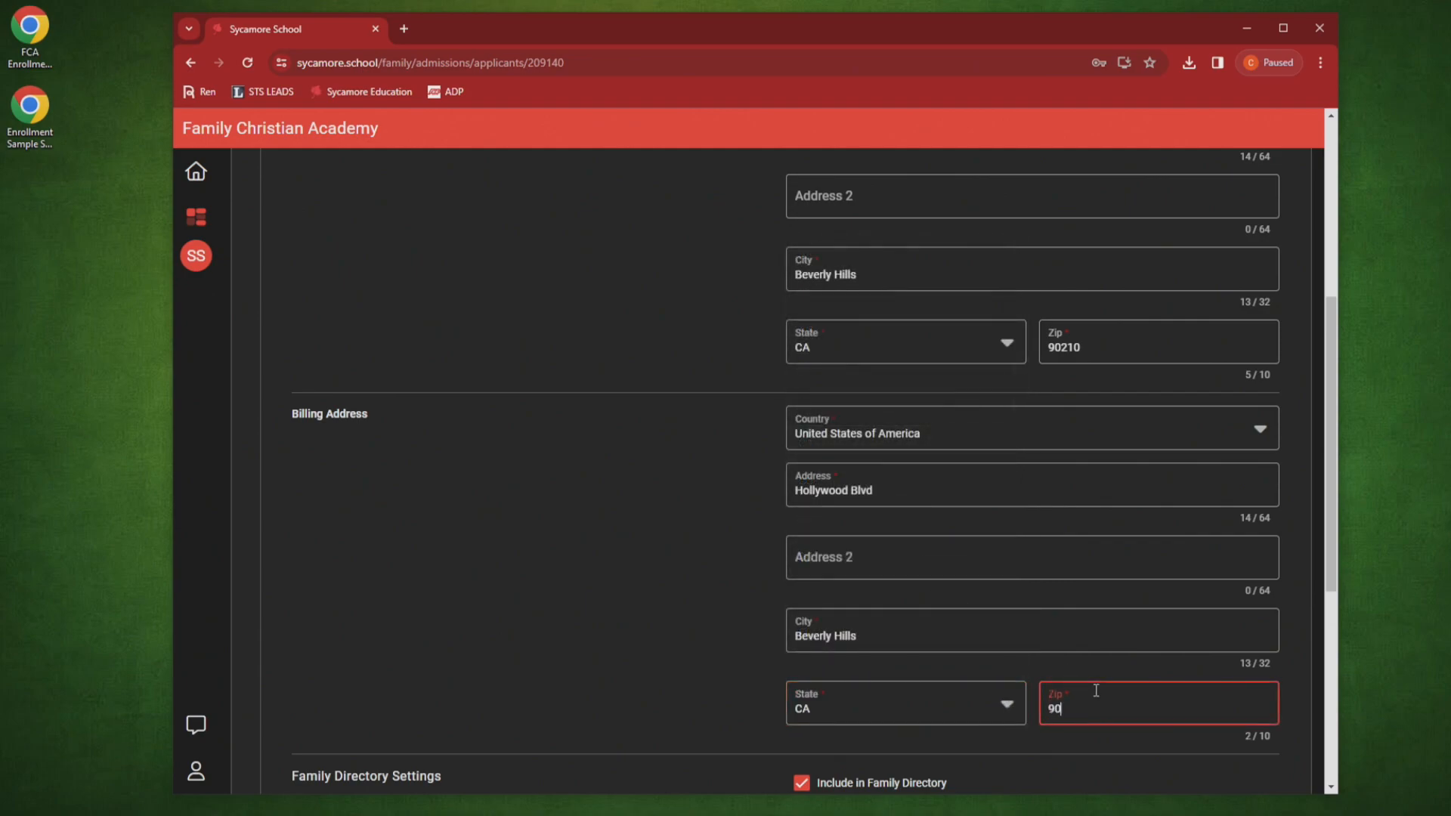
pyautogui.click(707, 621)
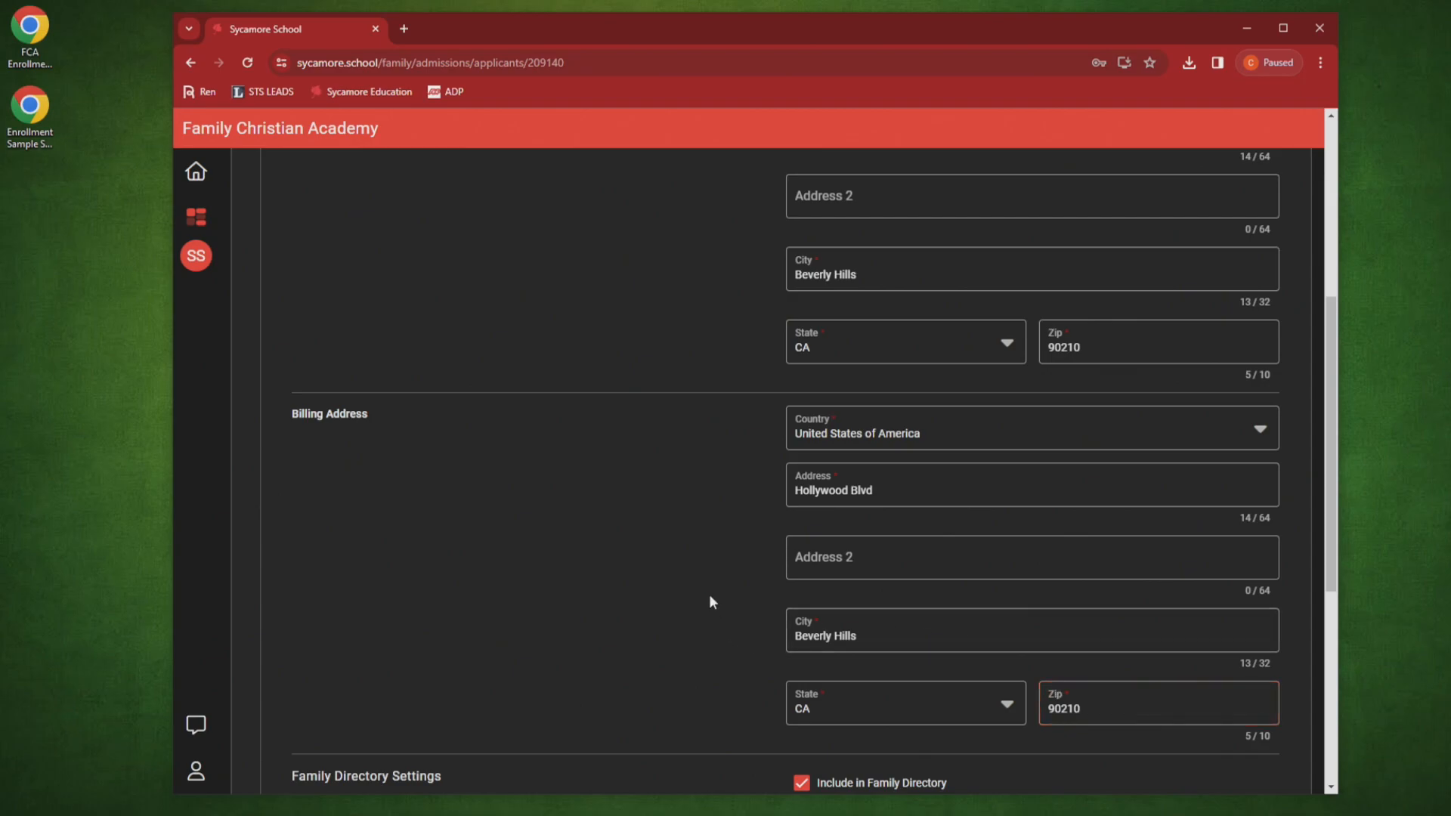
pyautogui.scroll(-3, 703, 589)
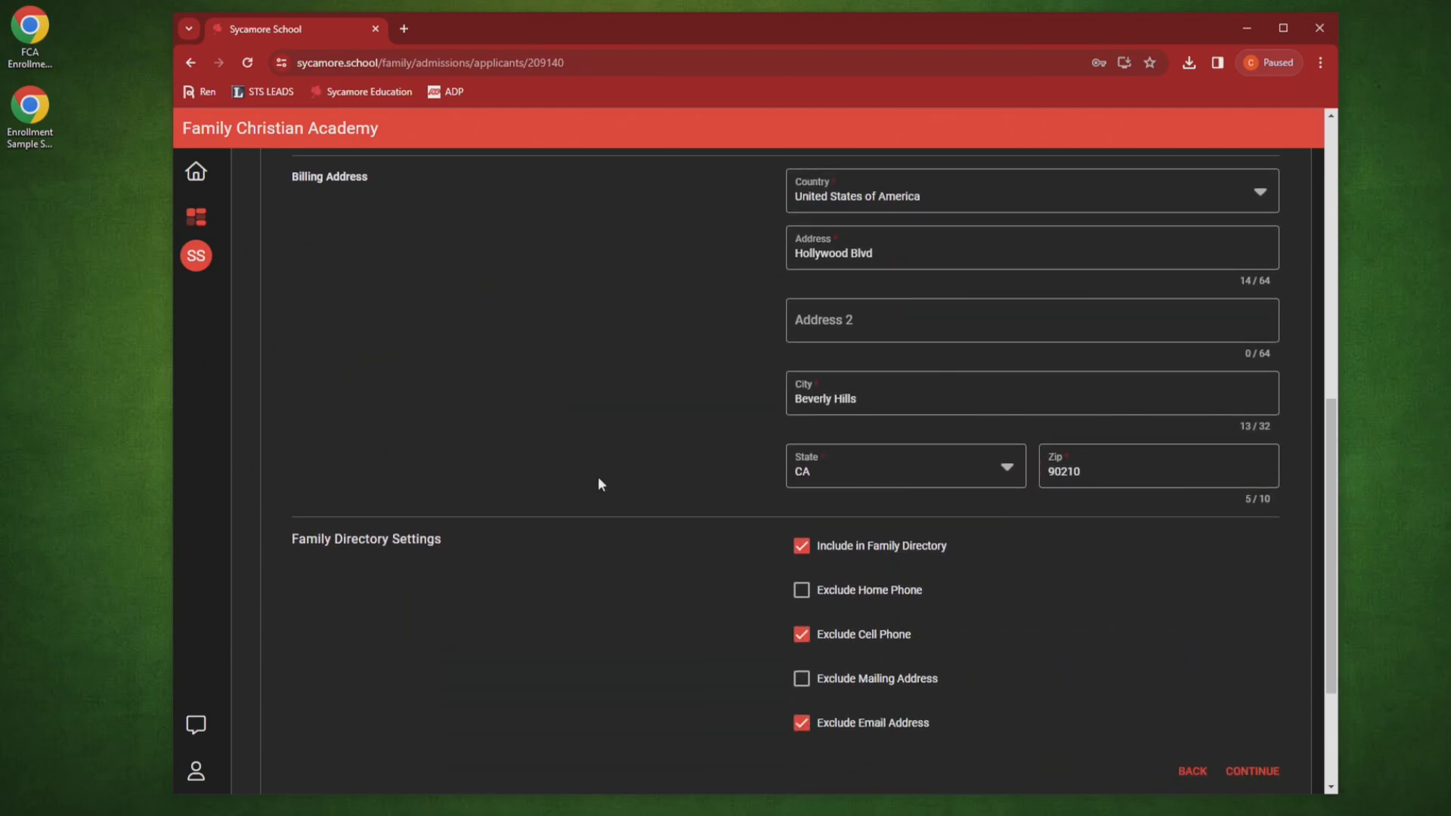
pyautogui.scroll(9, 581, 480)
pyautogui.scroll(-5, 572, 488)
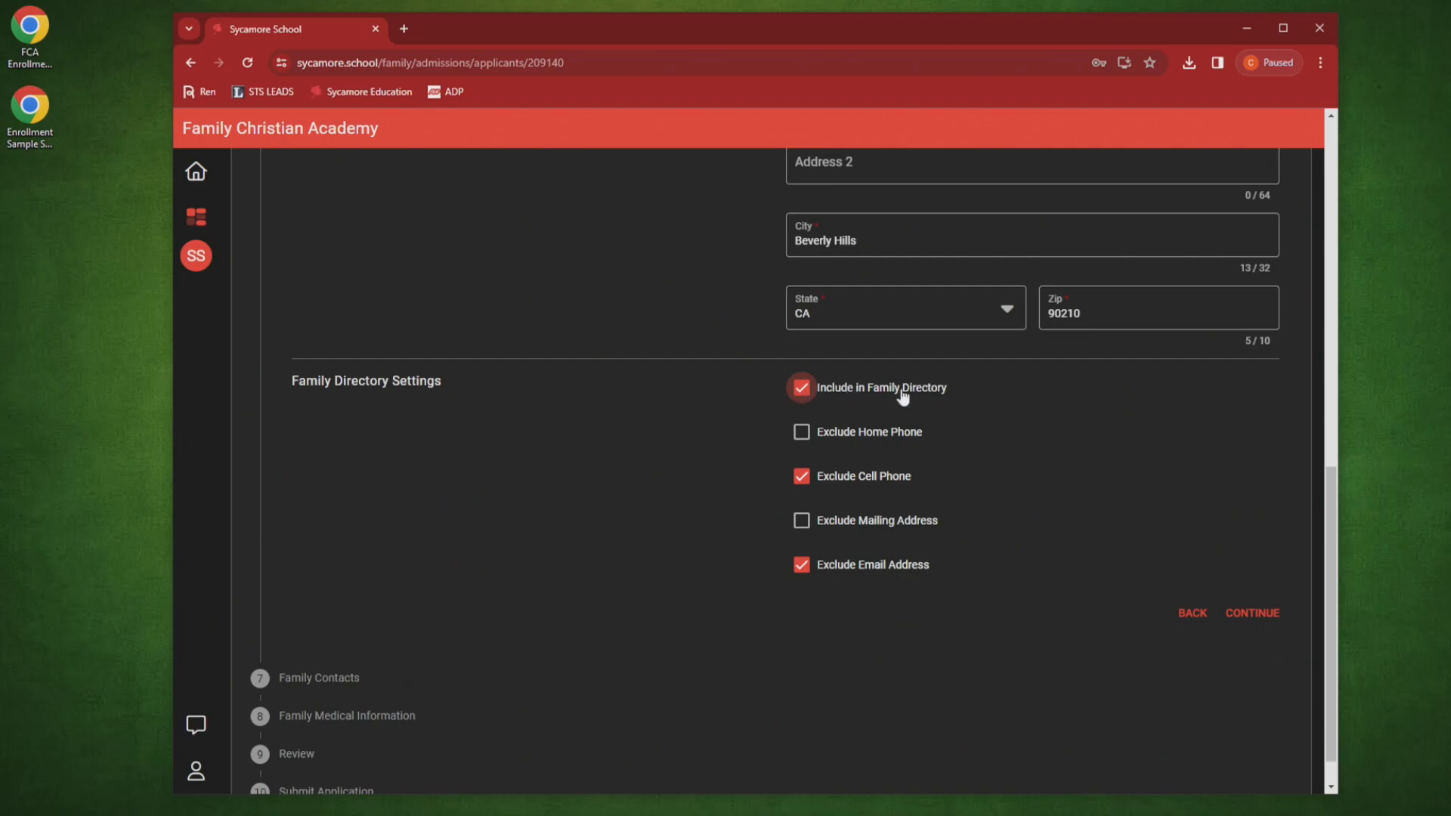
# Step: Tick Include in Family Directory, keeping home phone, cell phone, mailing address and email excluded
pyautogui.click(803, 435)
pyautogui.click(803, 520)
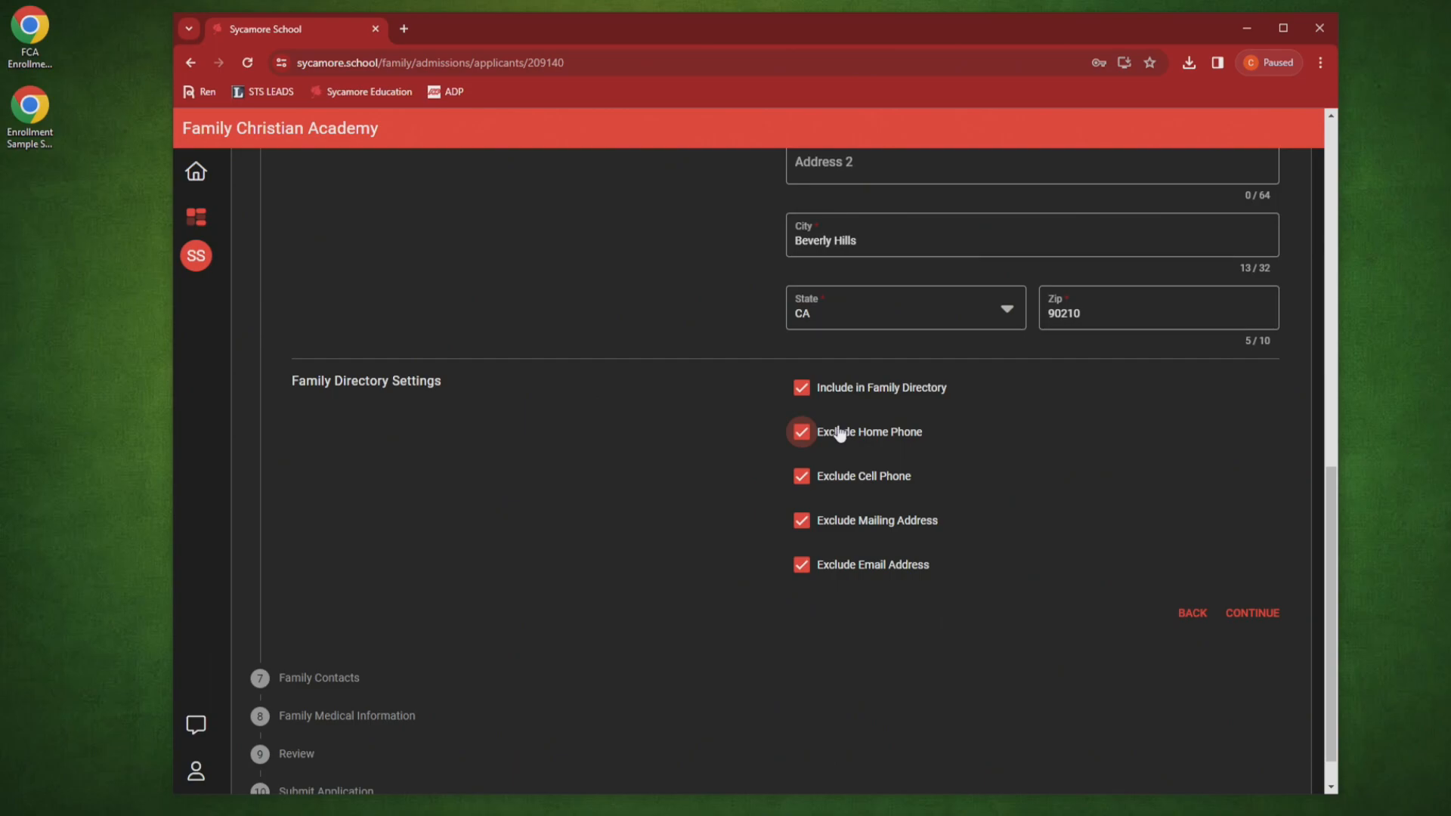
pyautogui.click(801, 389)
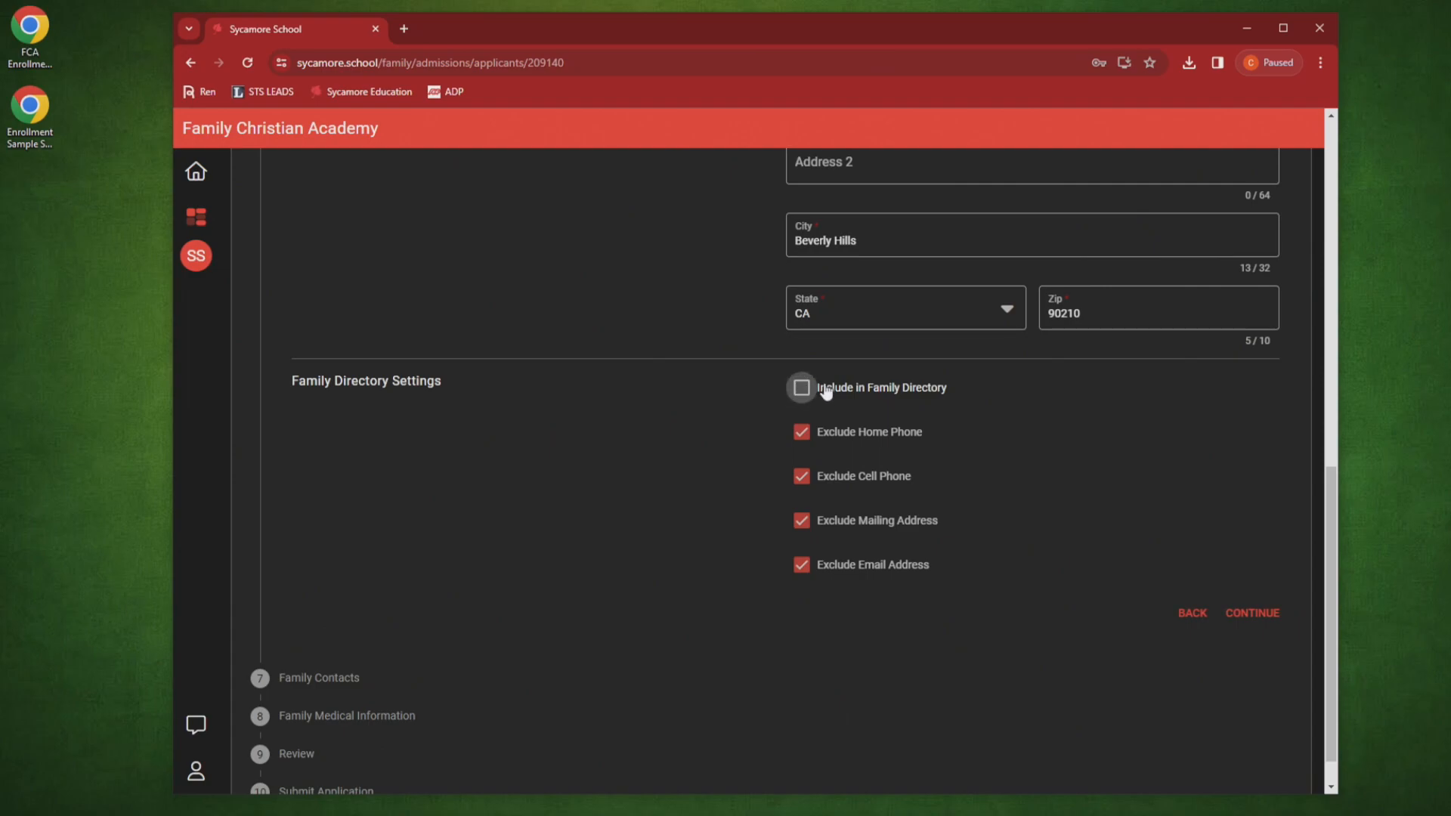
pyautogui.click(801, 390)
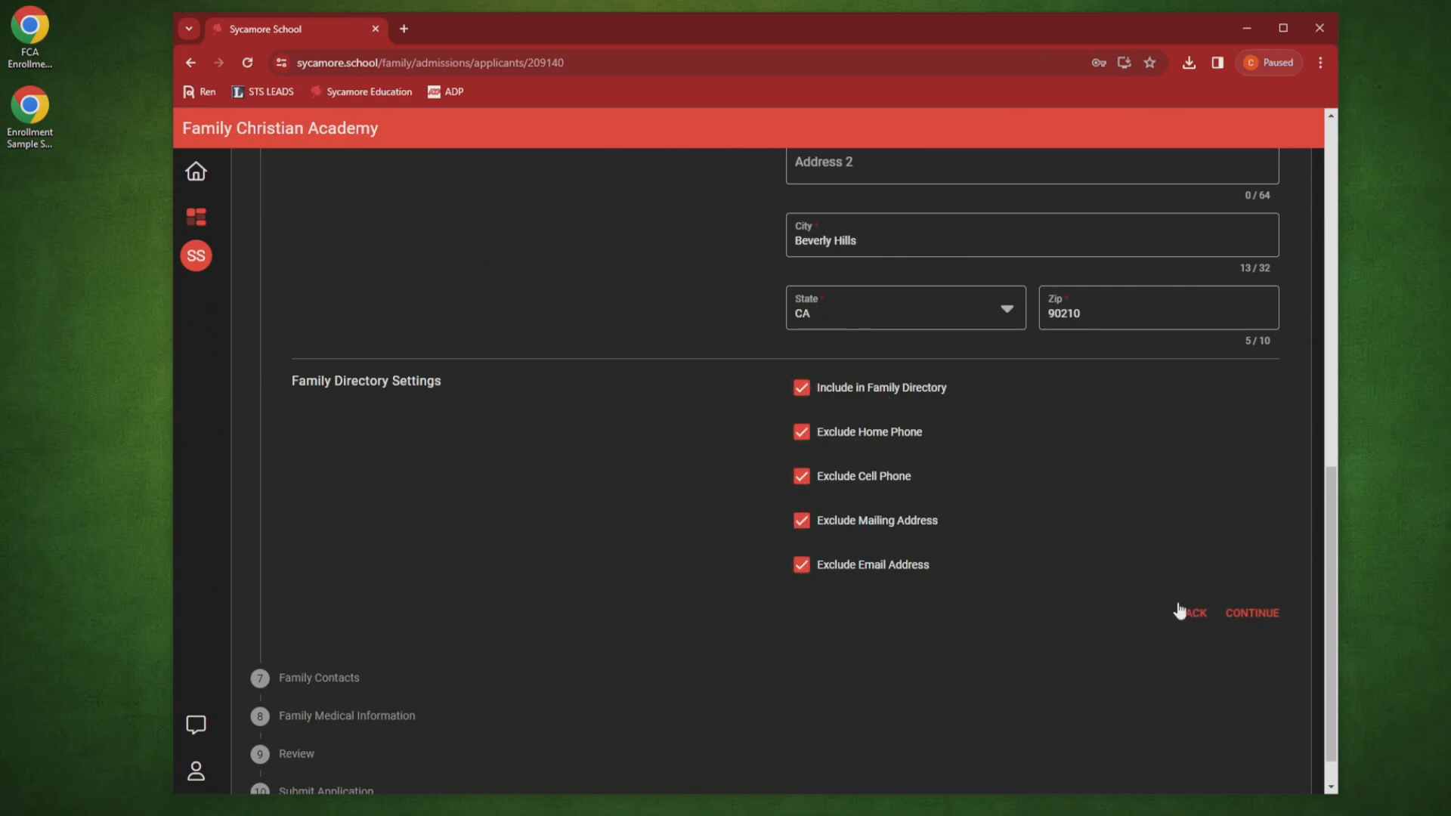
# Step: Save Family General Information and review the four listed family contacts
pyautogui.click(1235, 615)
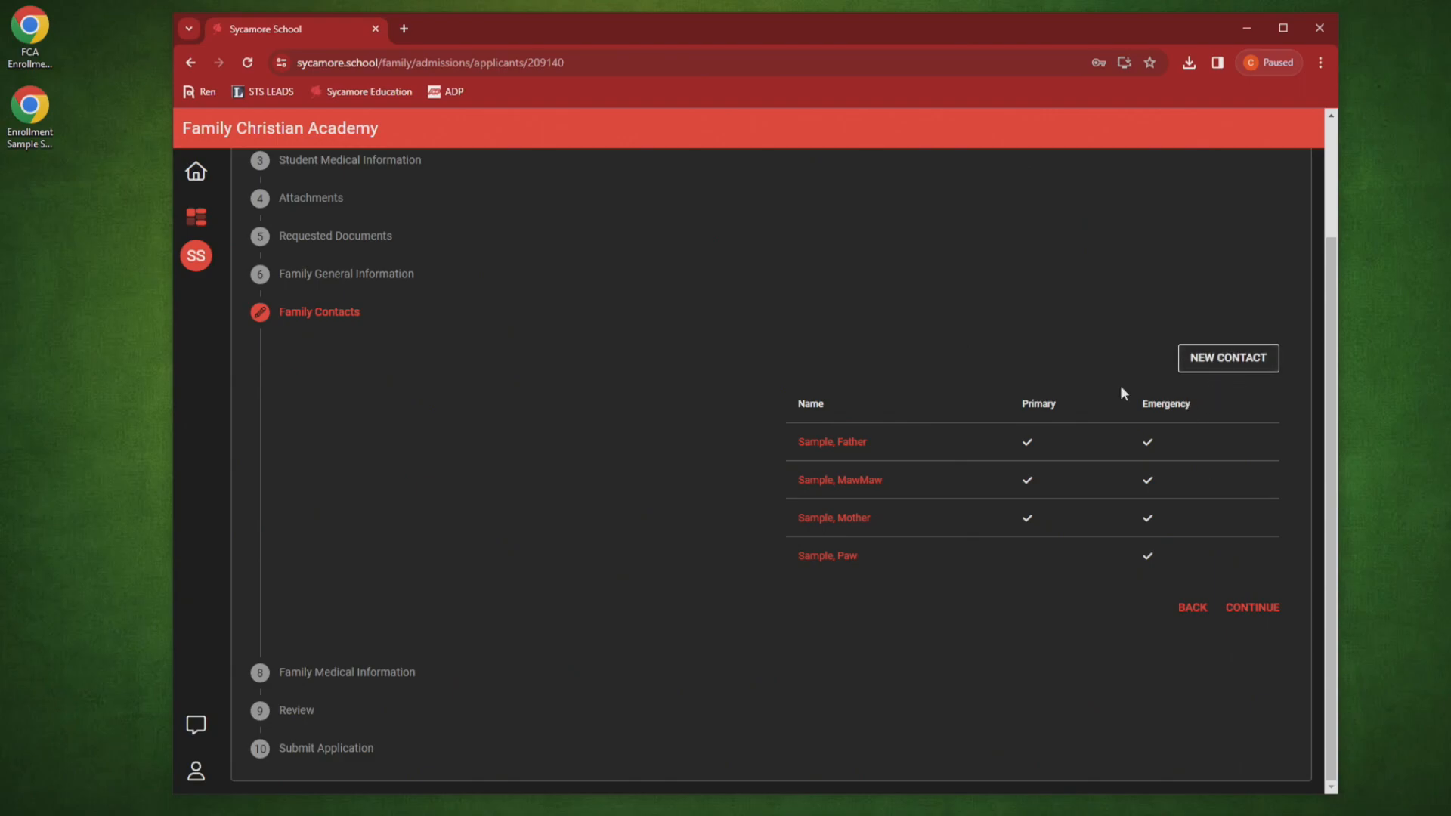
pyautogui.scroll(2, 881, 347)
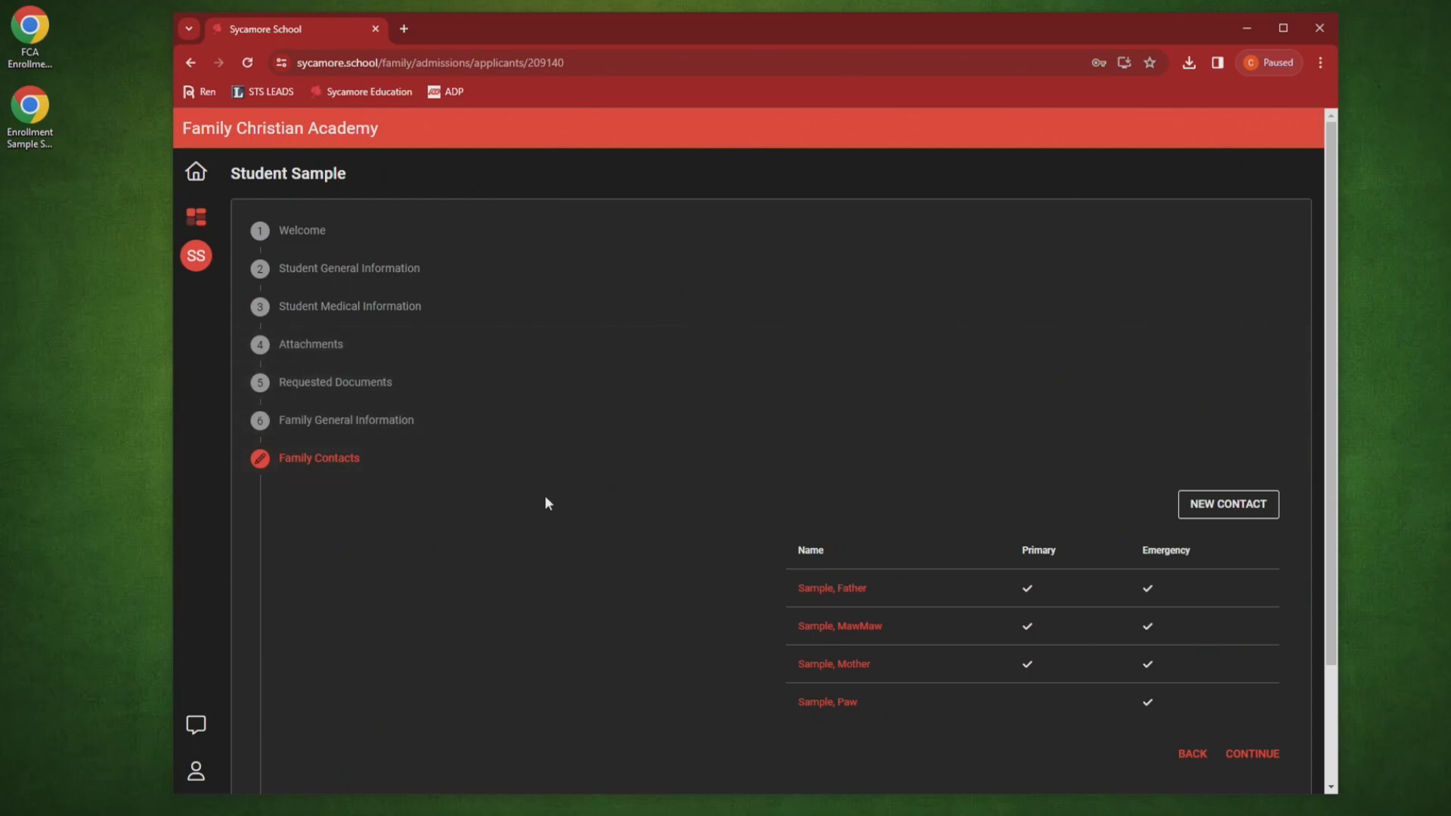
pyautogui.scroll(-2, 546, 499)
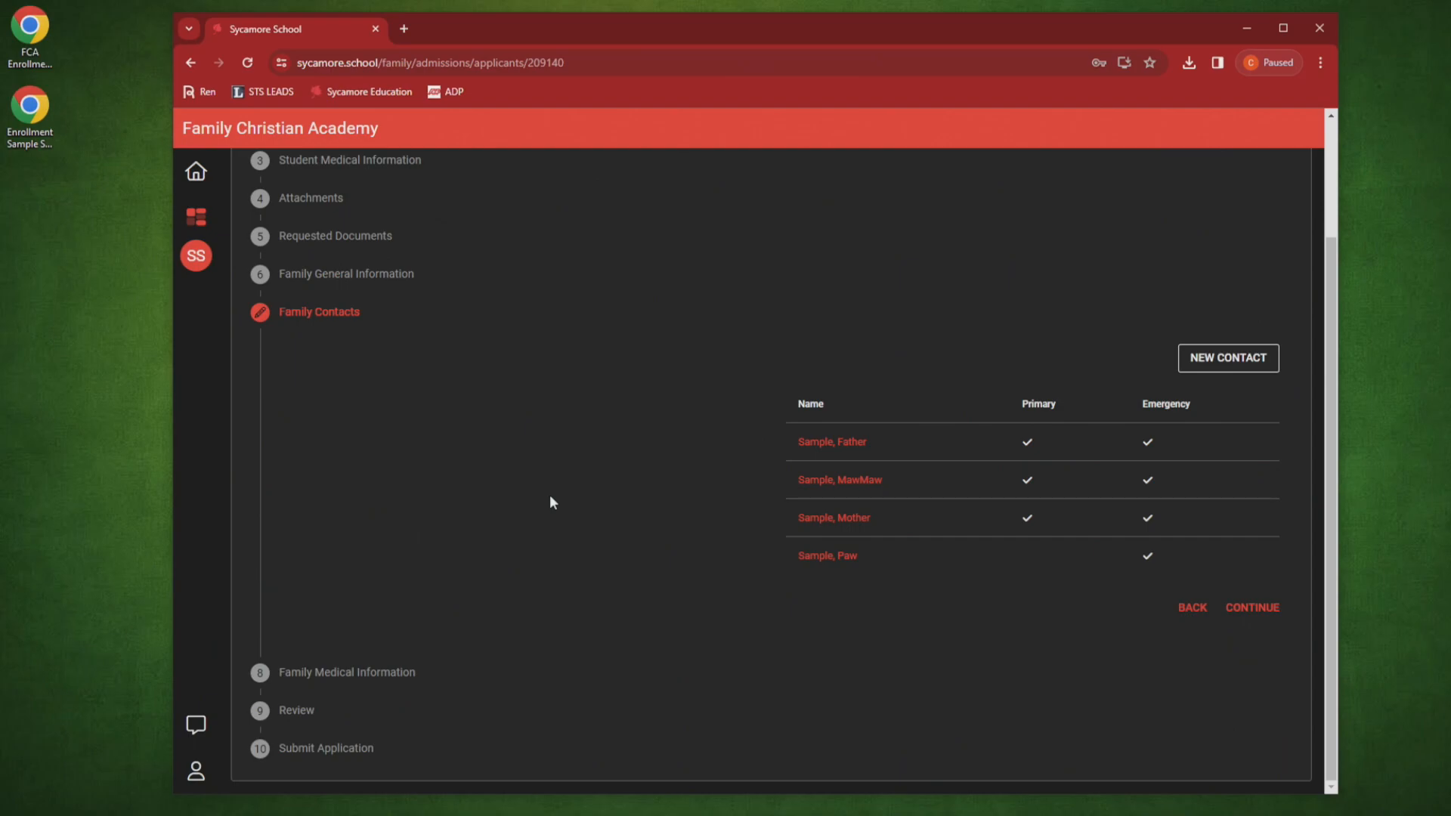
# Step: Continue past Family Contacts and scroll through the empty physician, dentist and hospital fields
pyautogui.click(1240, 617)
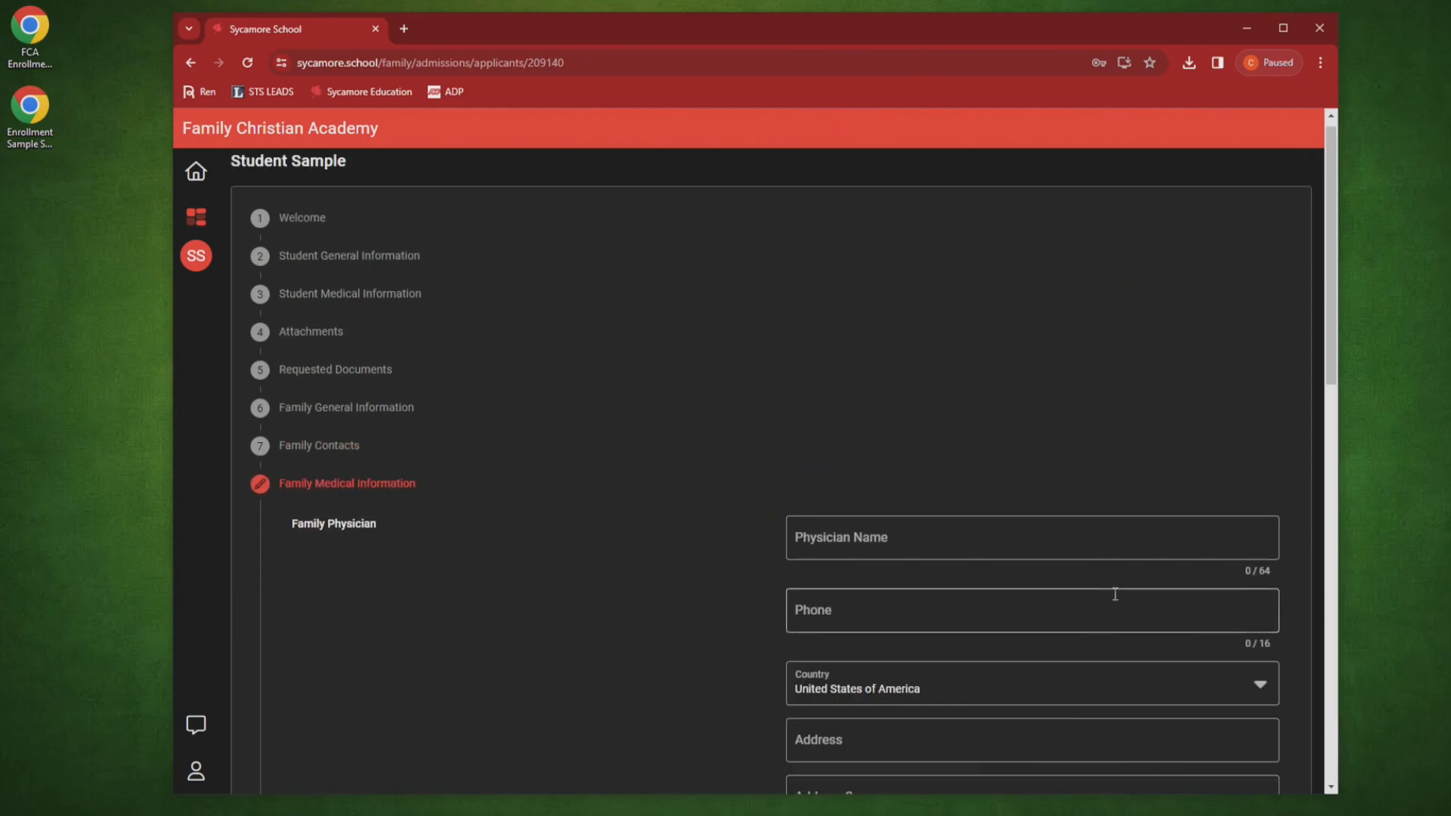
pyautogui.scroll(-2, 498, 491)
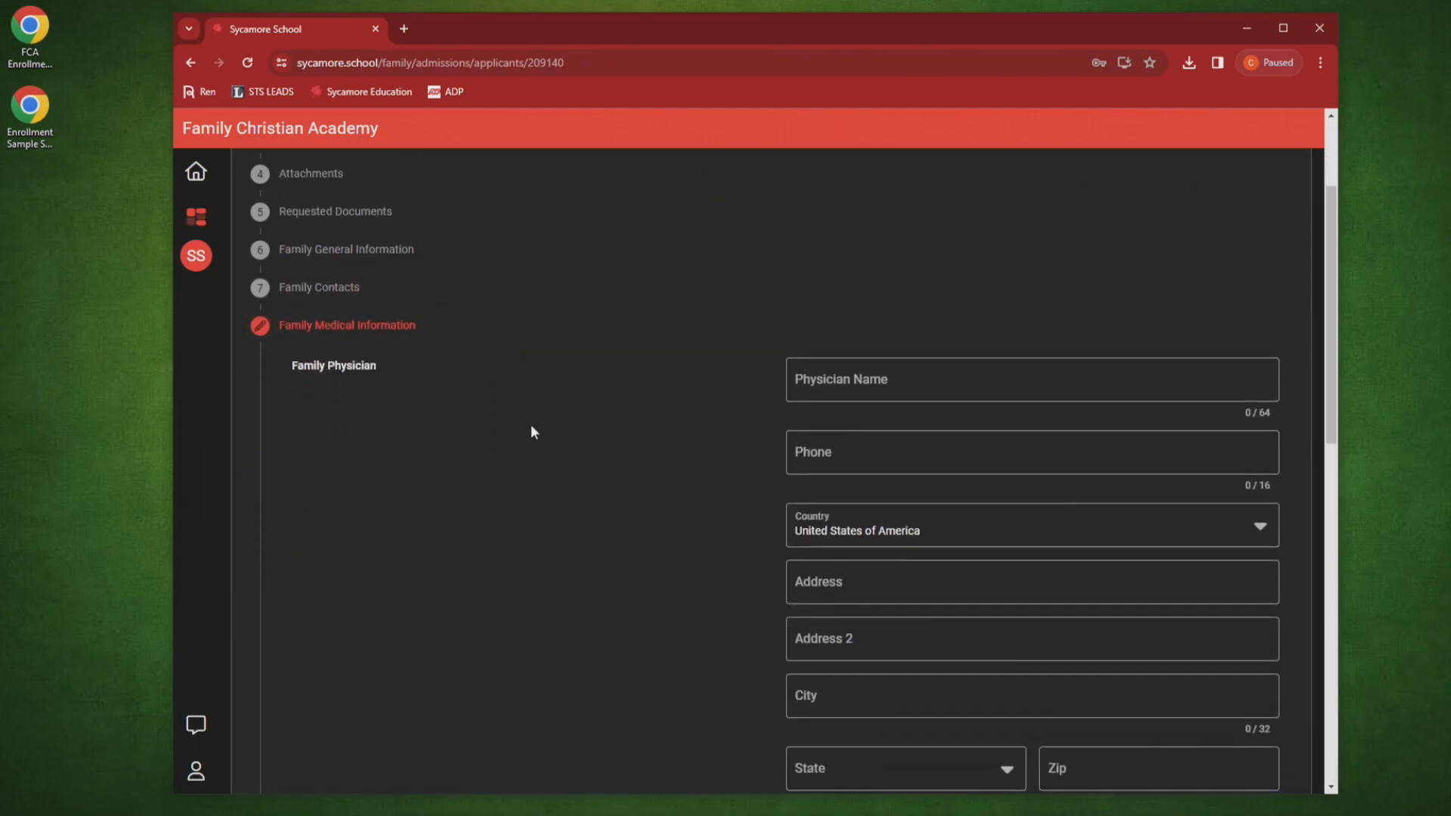
pyautogui.scroll(-3, 624, 378)
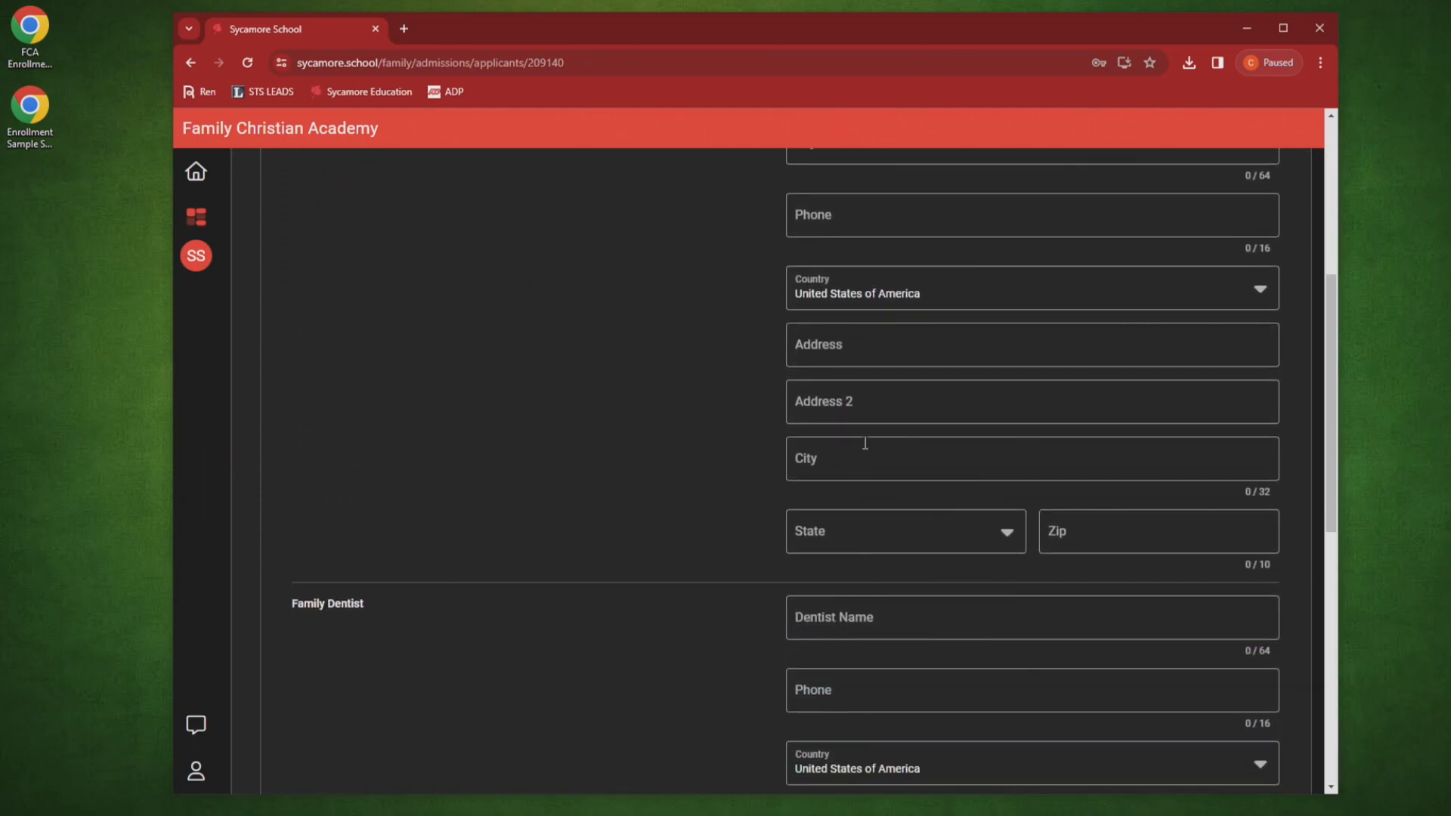
pyautogui.scroll(-7, 760, 417)
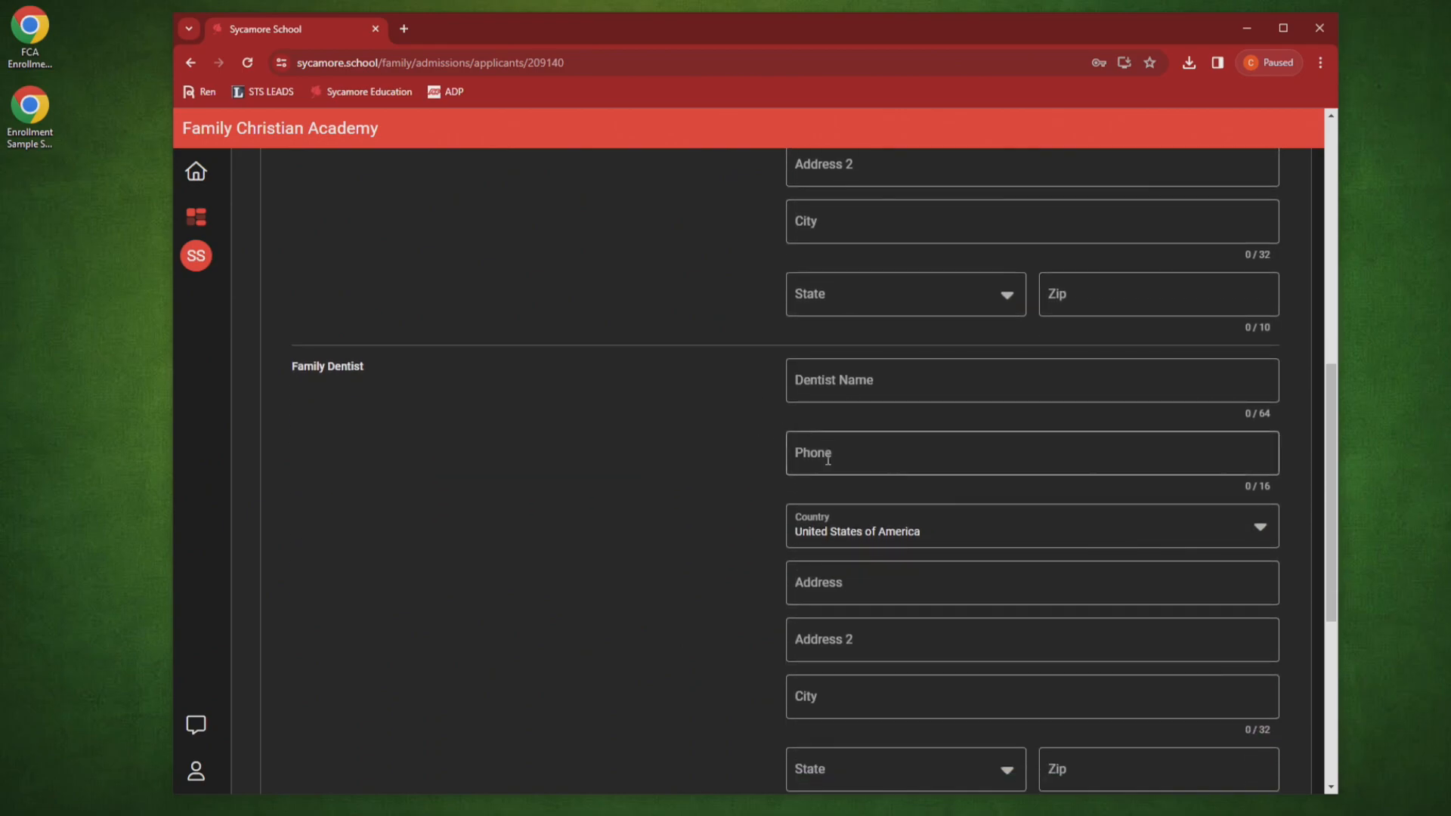
pyautogui.scroll(12, 813, 502)
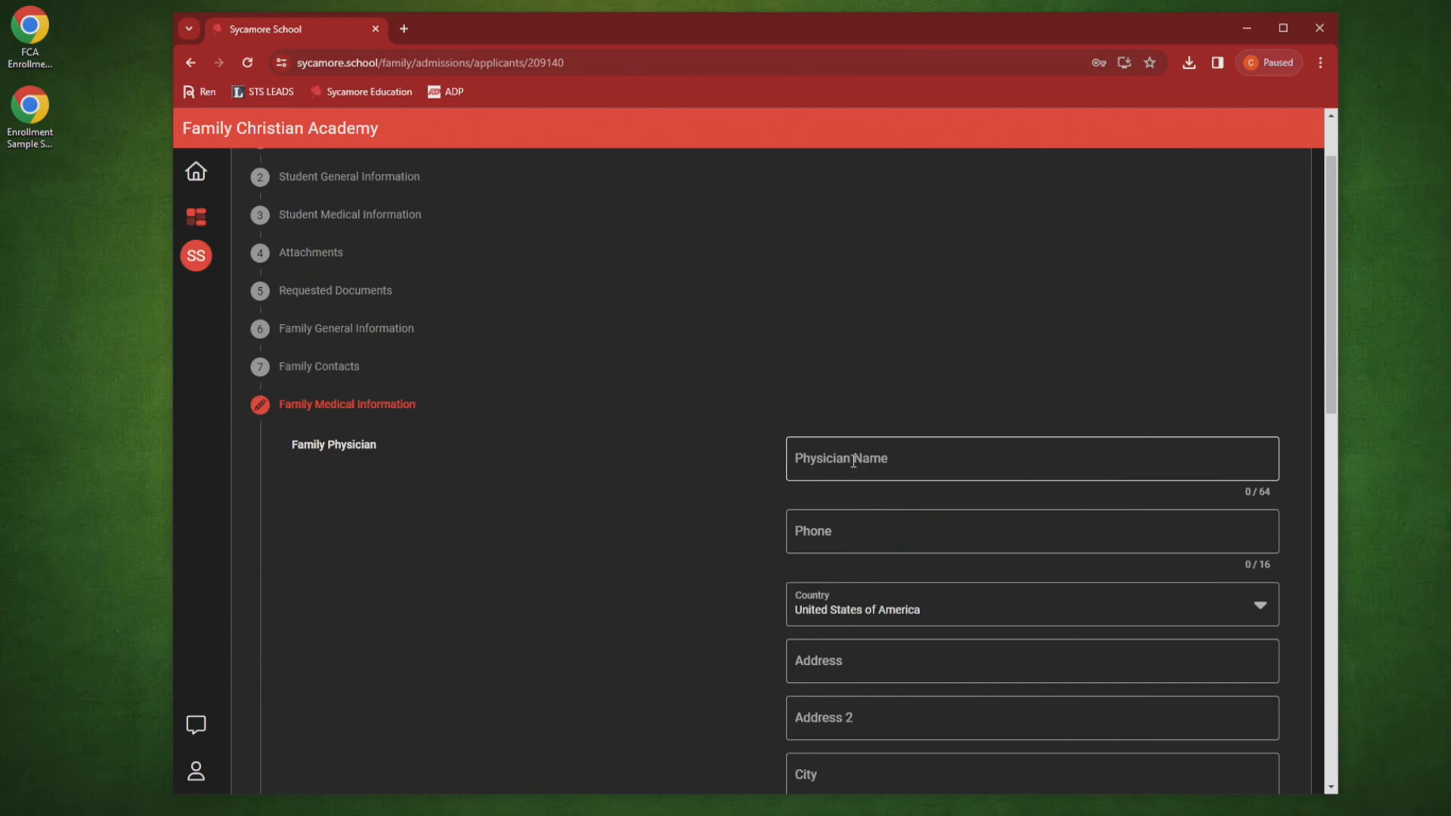
pyautogui.scroll(-3, 831, 545)
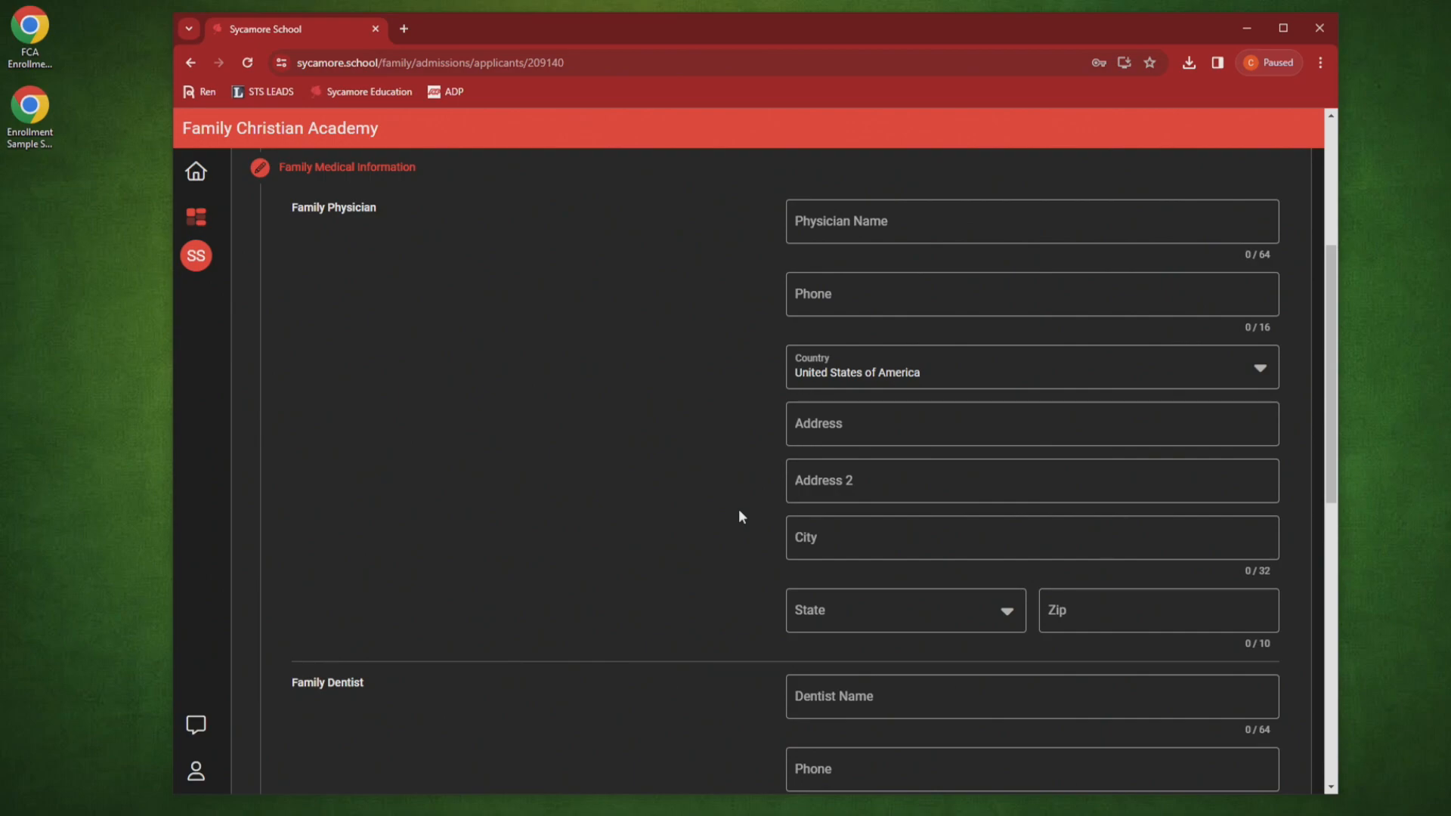
pyautogui.scroll(-1, 739, 512)
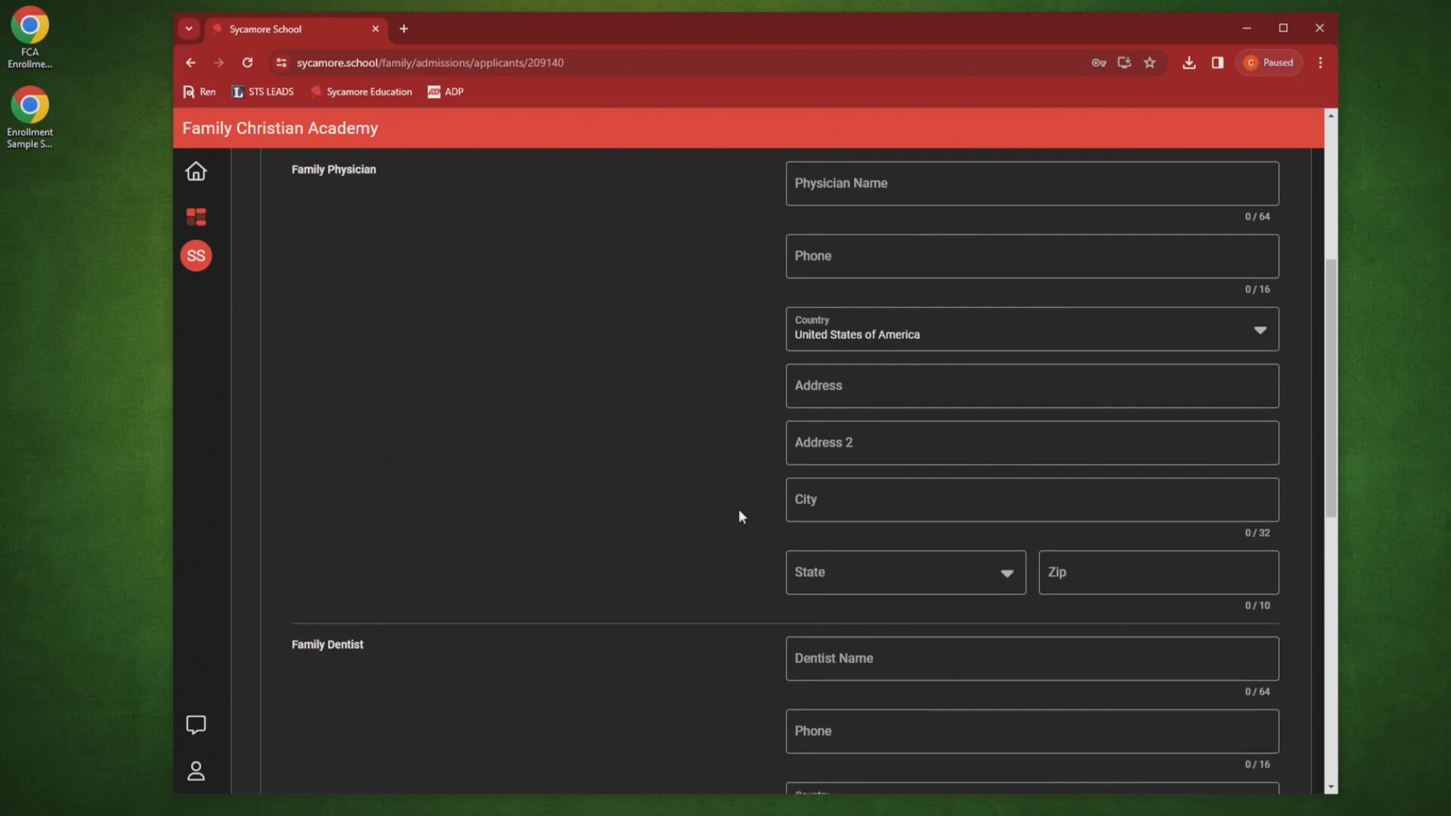
pyautogui.scroll(2, 739, 513)
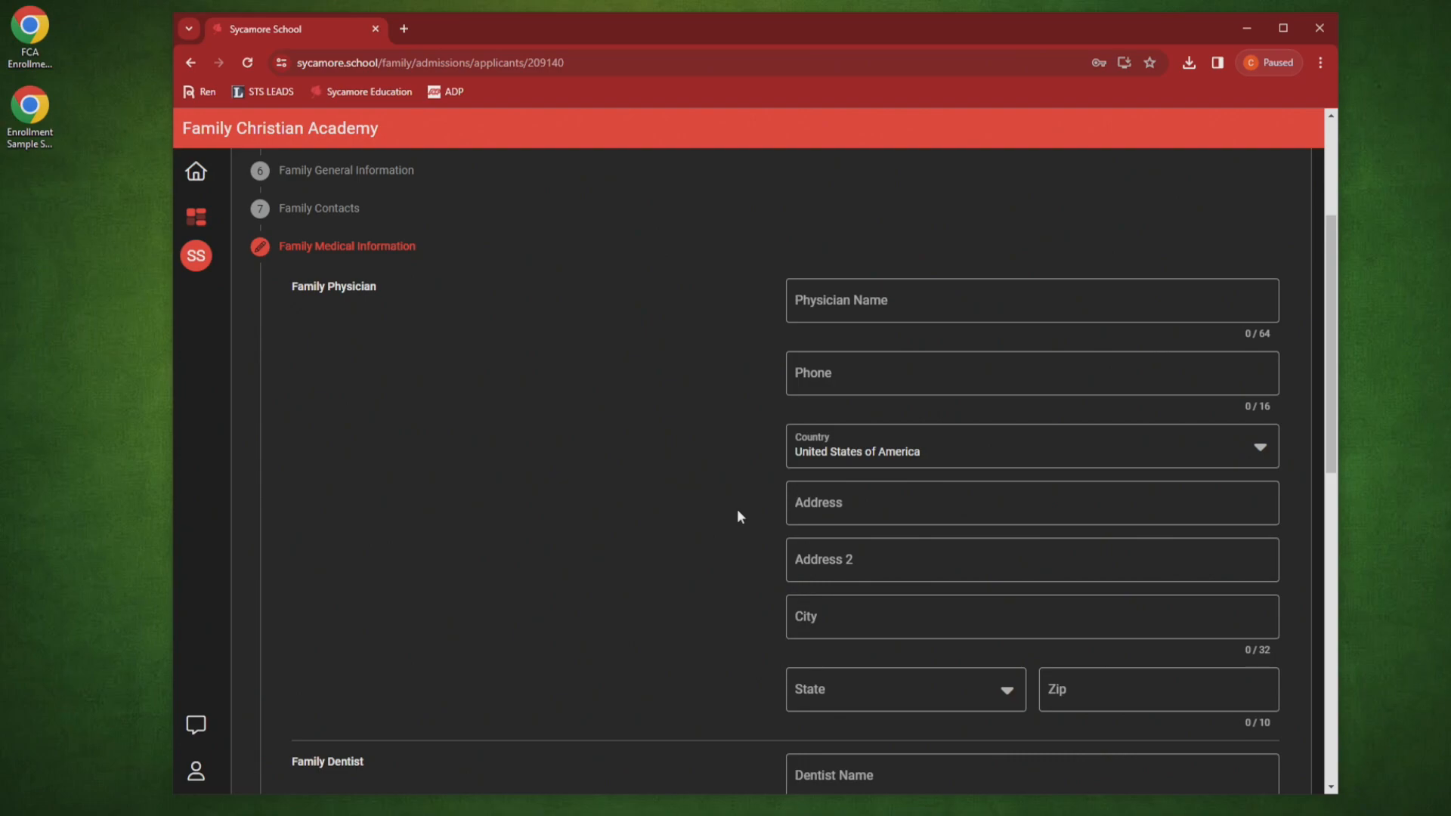
pyautogui.scroll(-4, 736, 509)
pyautogui.scroll(-6, 733, 512)
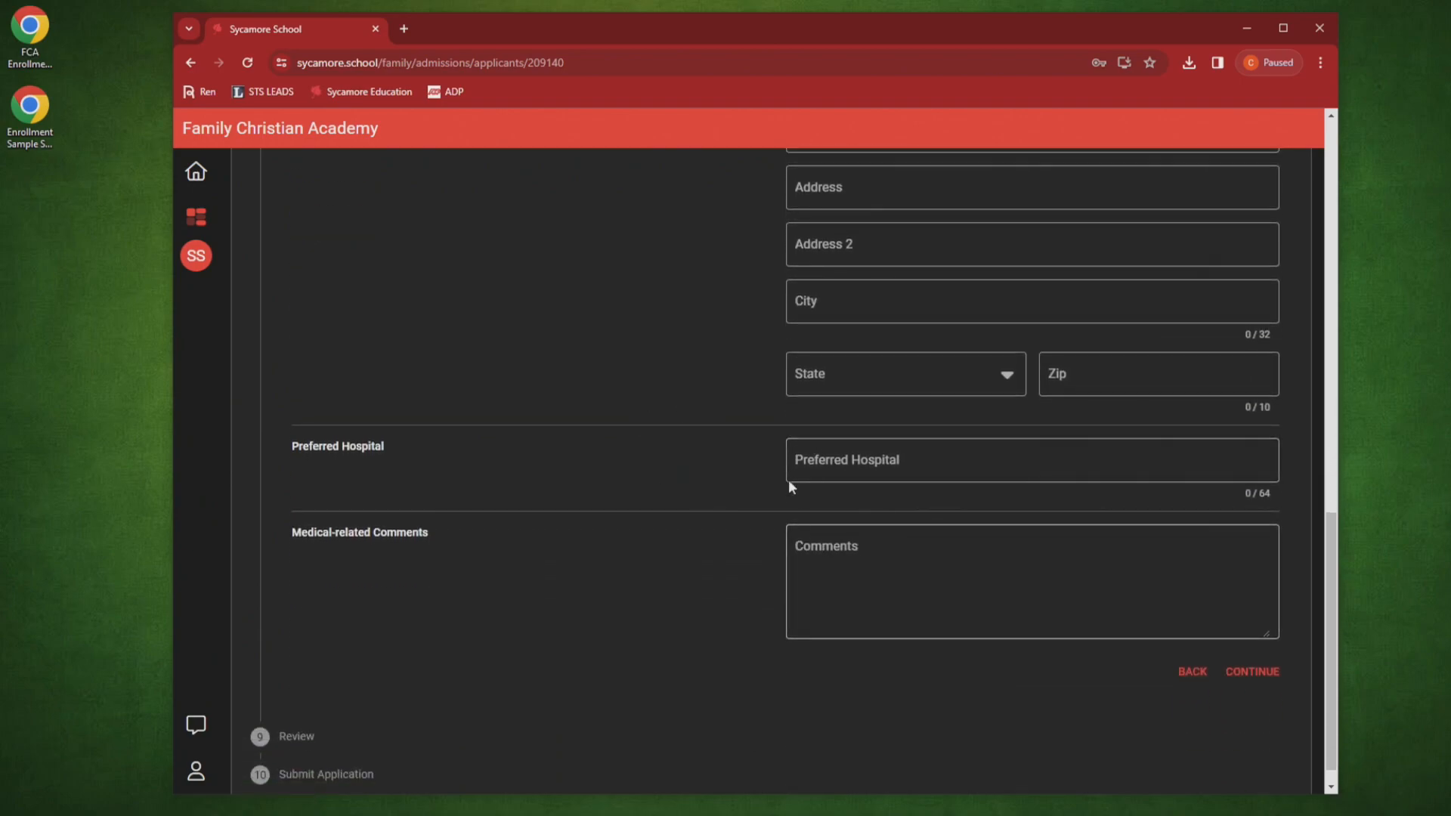
# Step: Return from Review to Family Medical Information and enter the family physician's name
pyautogui.click(1240, 674)
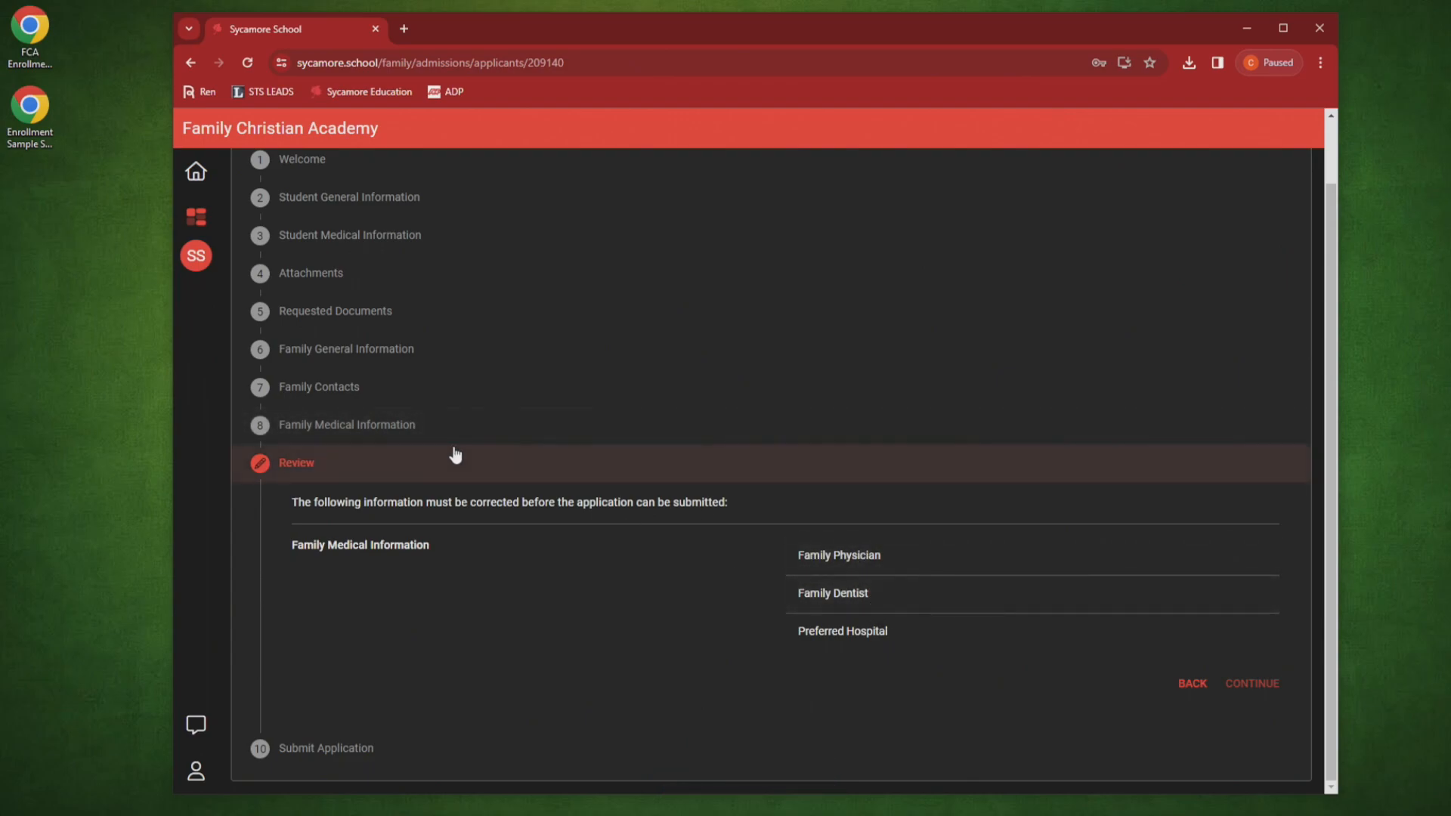
pyautogui.click(421, 439)
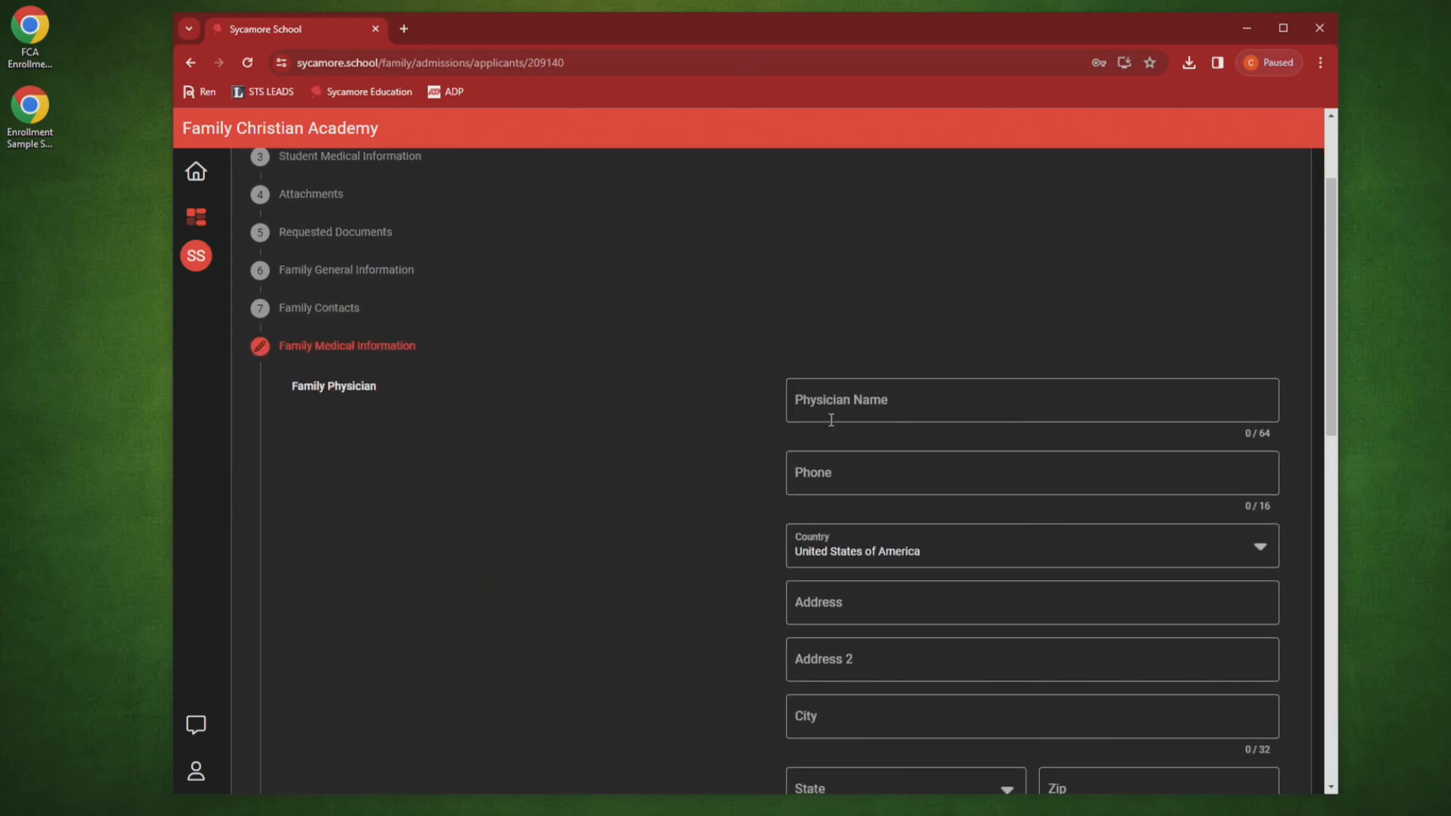
pyautogui.click(871, 406)
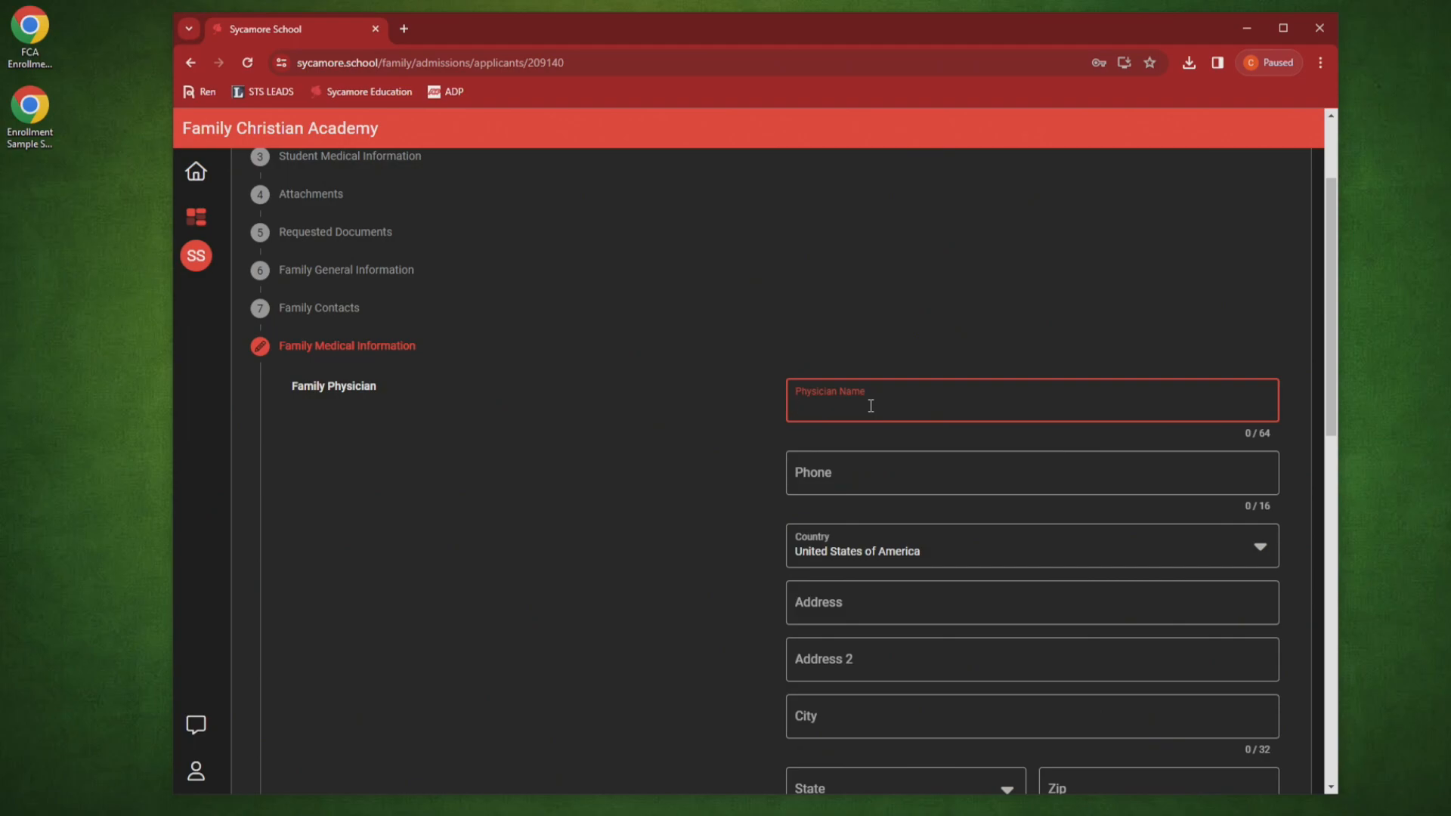
pyautogui.write('Dr. Scholls')
pyautogui.click(721, 412)
# Step: Enter the family dentist's name and preferred hospital OLOL, then continue to Review
pyautogui.scroll(-3, 720, 412)
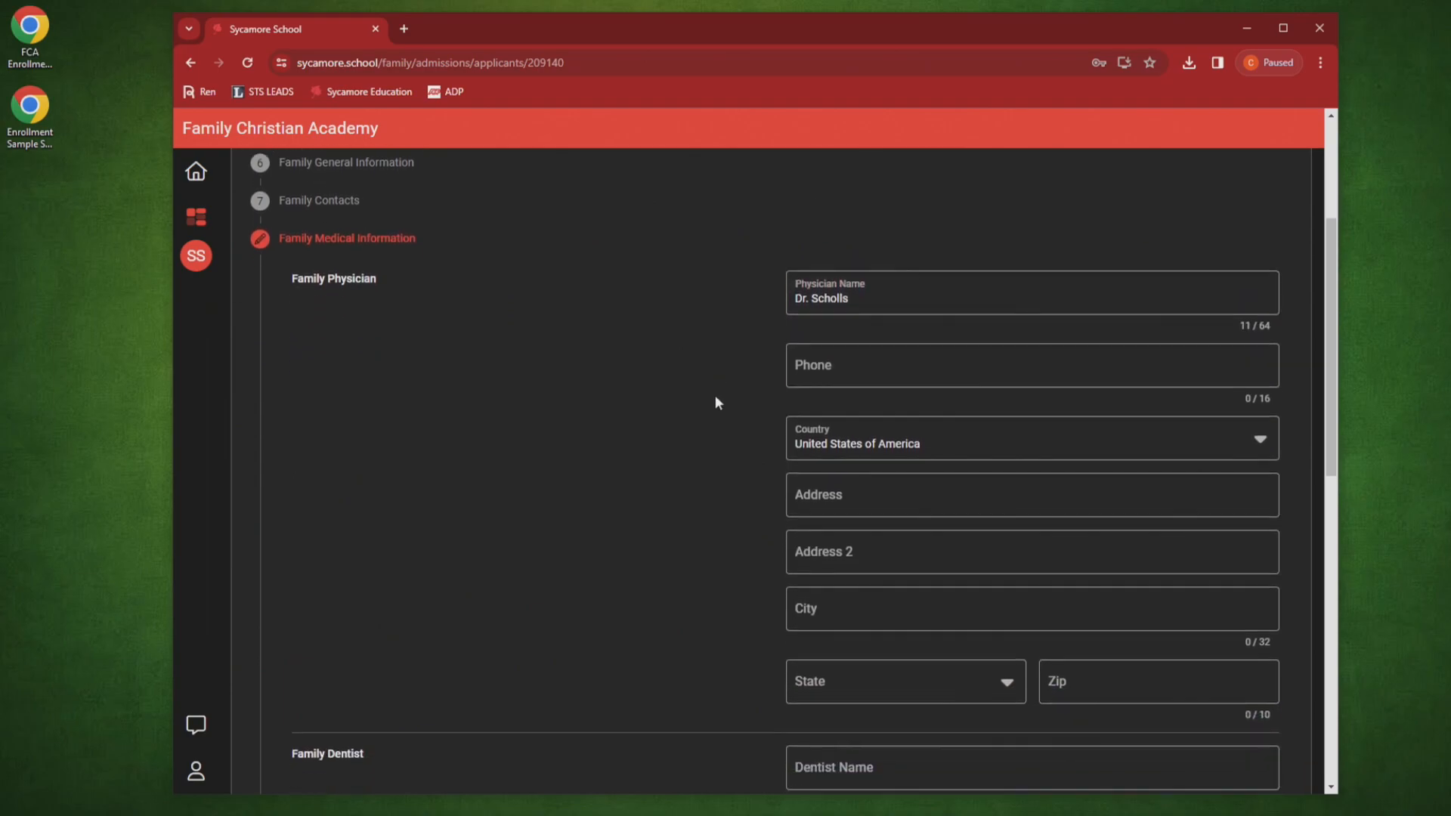
pyautogui.scroll(-2, 735, 405)
pyautogui.click(834, 480)
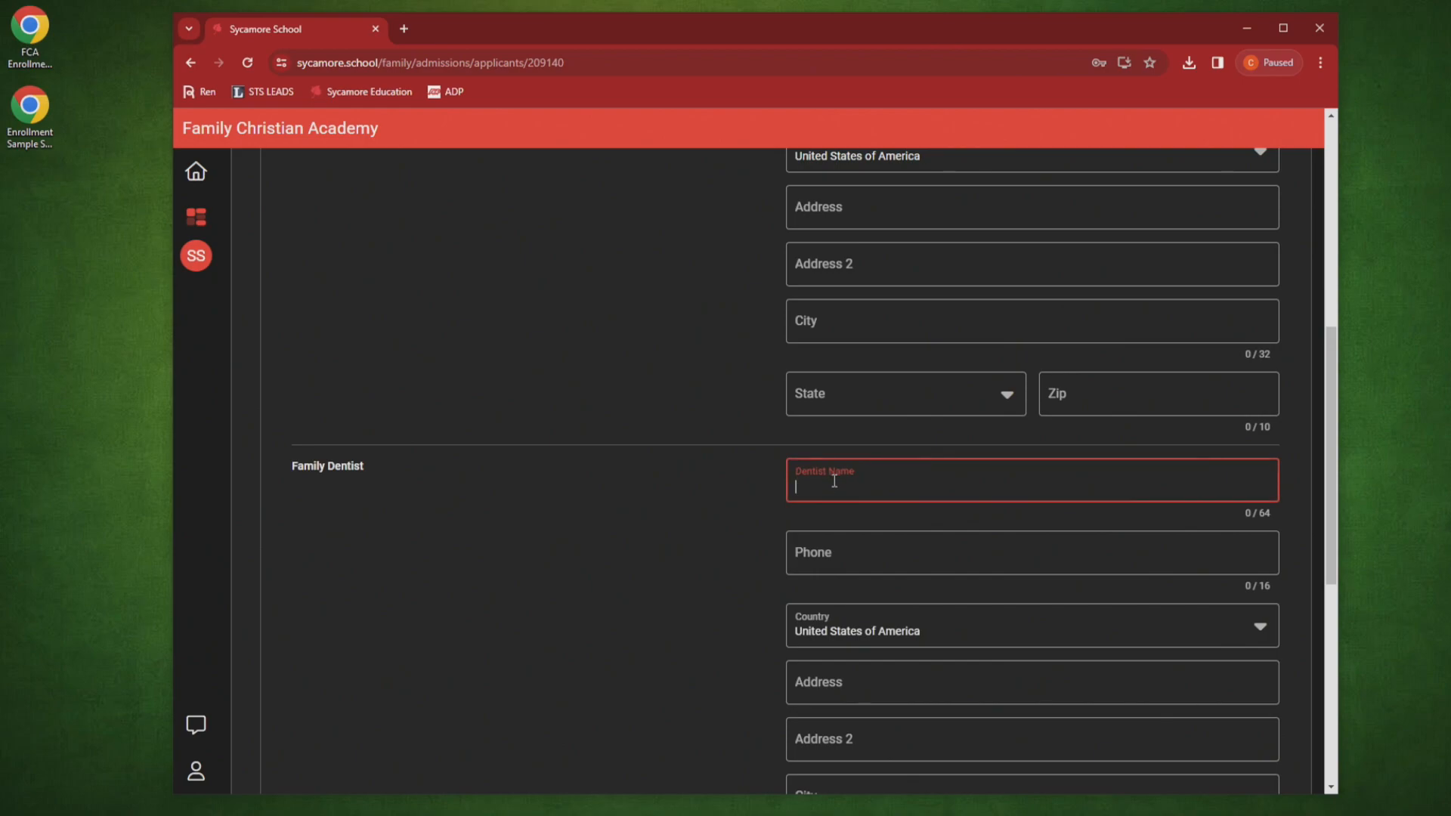
pyautogui.write('Dr. Teeth')
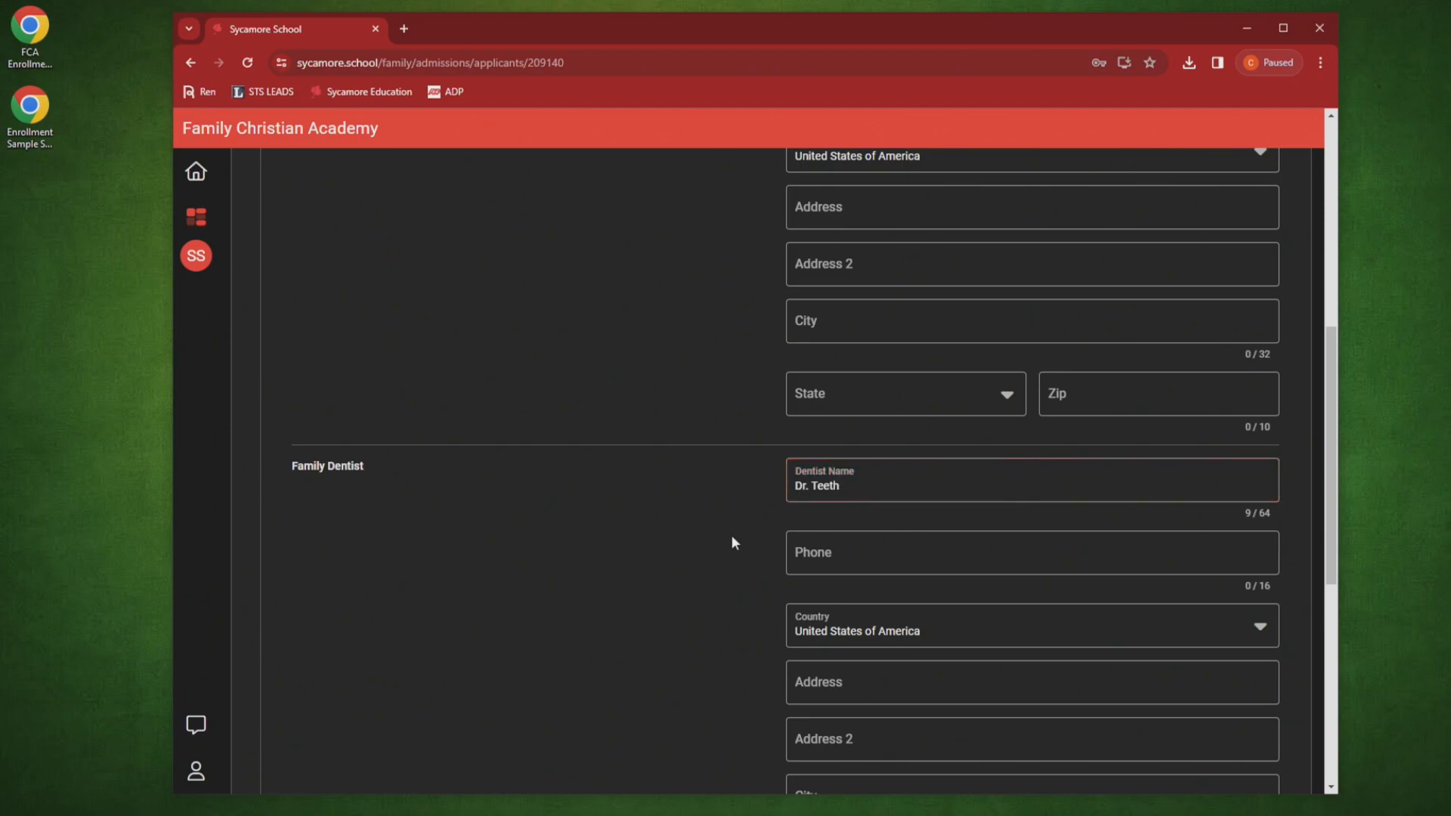
pyautogui.scroll(-5, 732, 535)
pyautogui.click(836, 555)
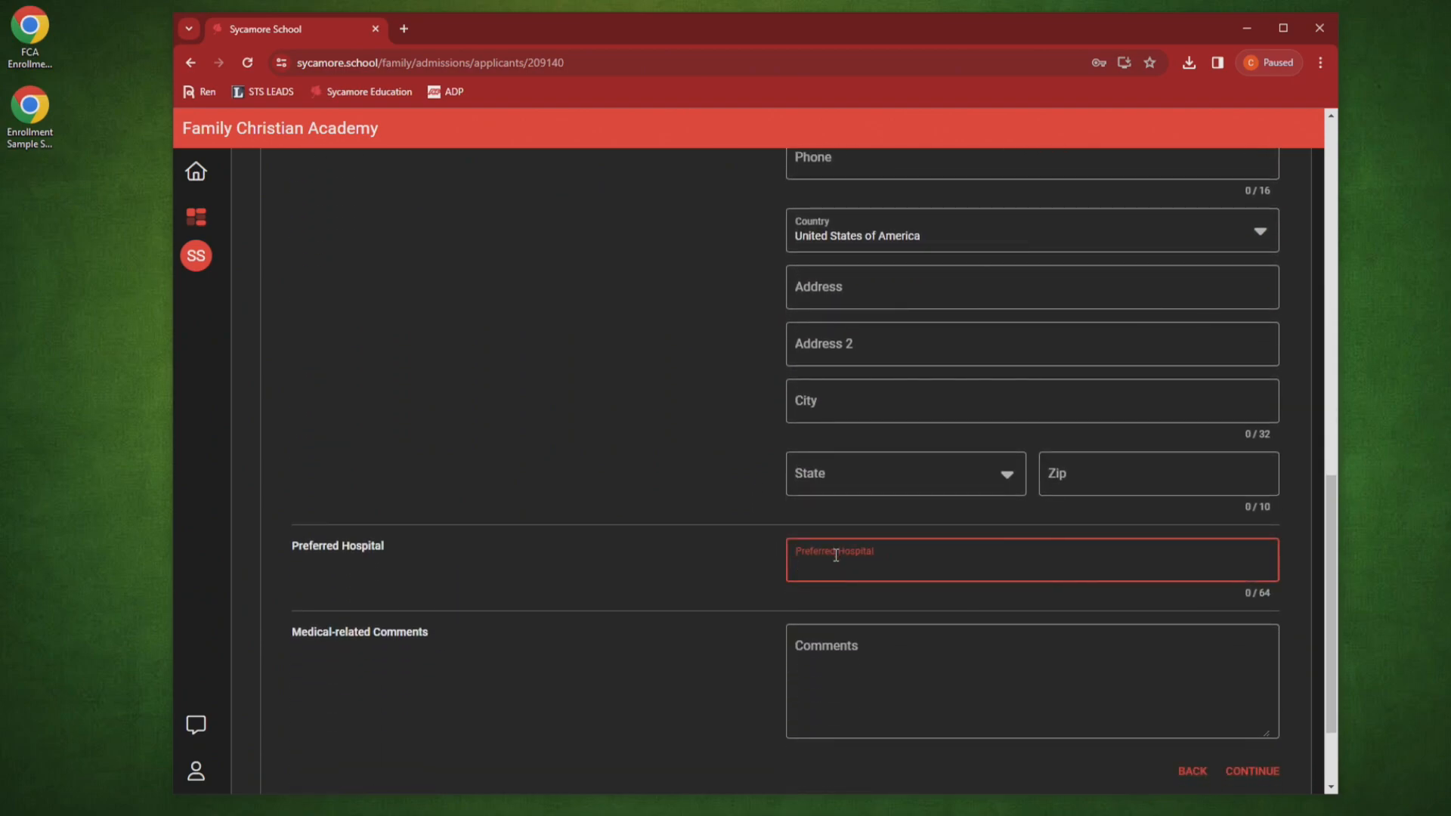
pyautogui.write('OLOL')
pyautogui.scroll(-2, 756, 590)
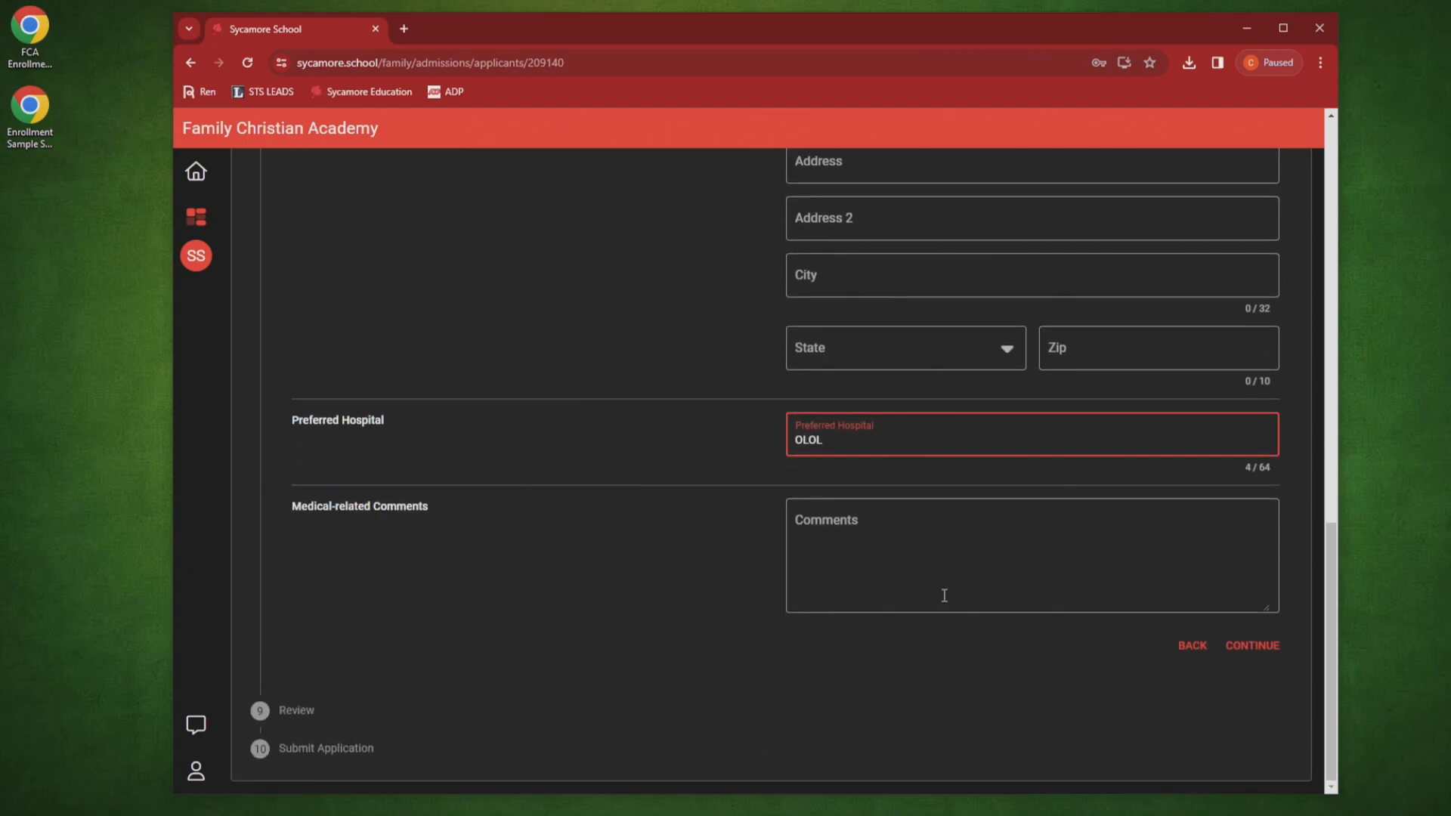
pyautogui.click(1250, 644)
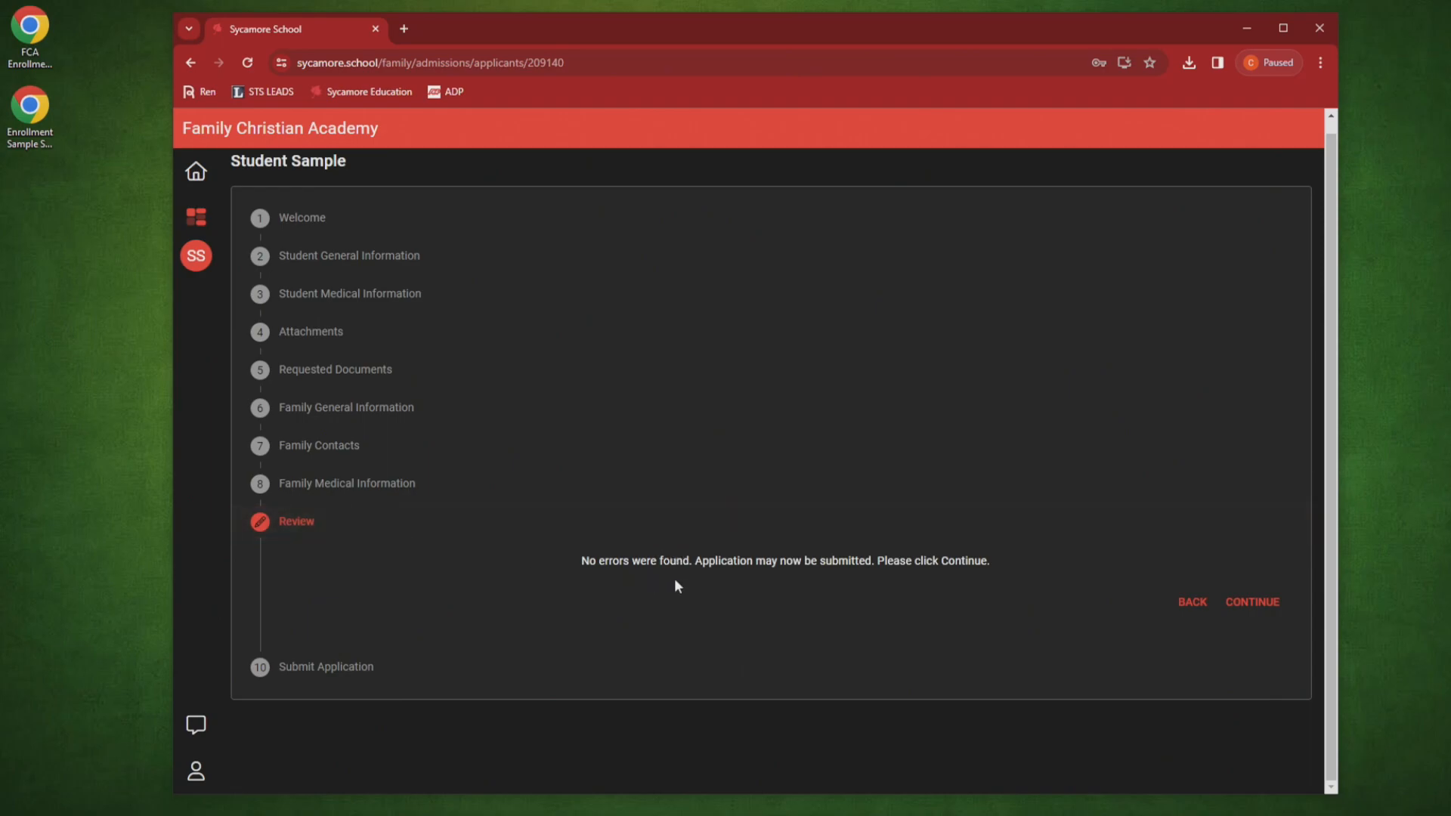
# Step: Recheck Family Medical Information, go back to Review, and proceed to Submit Application
pyautogui.click(377, 493)
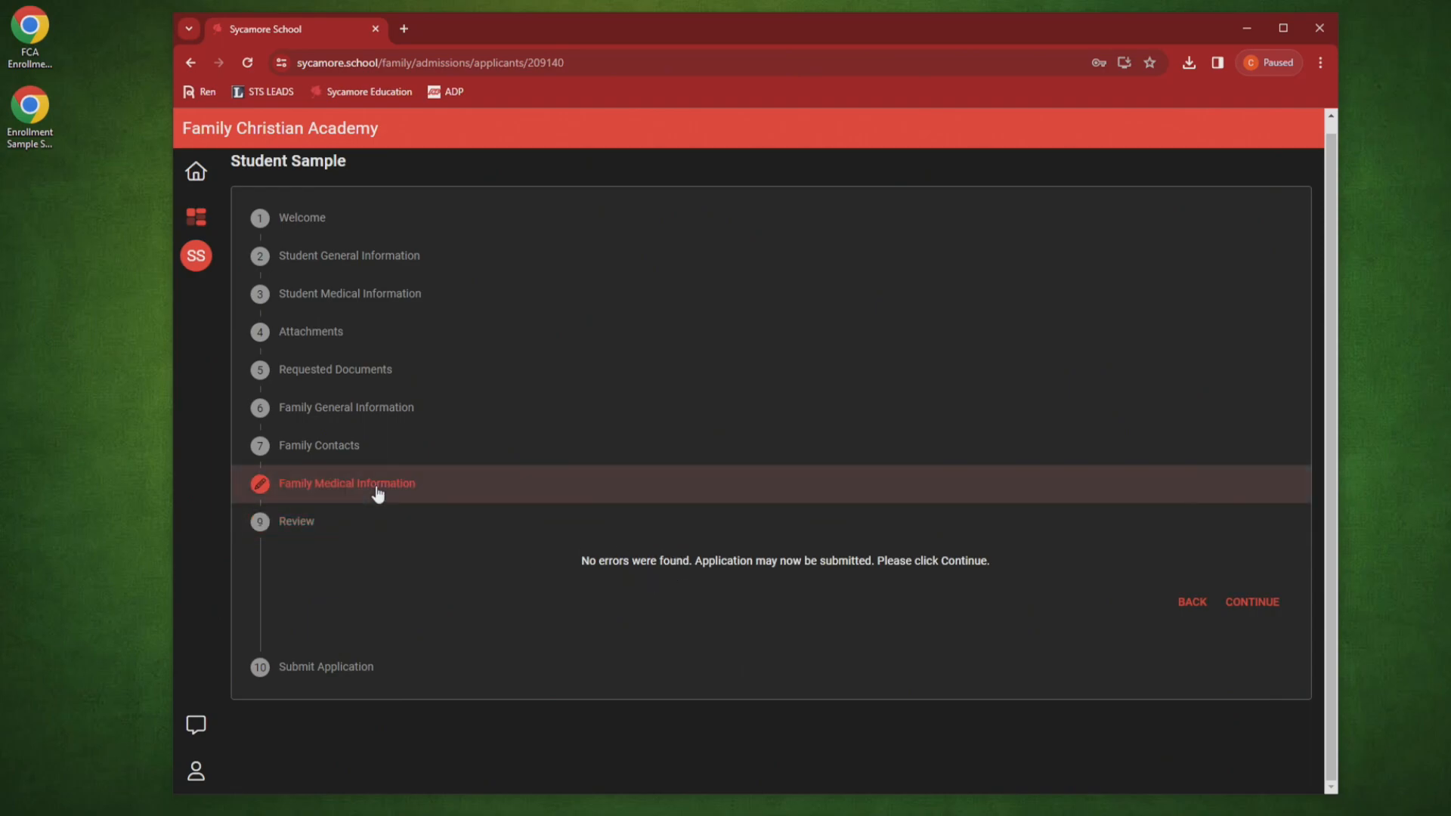
pyautogui.scroll(-12, 825, 457)
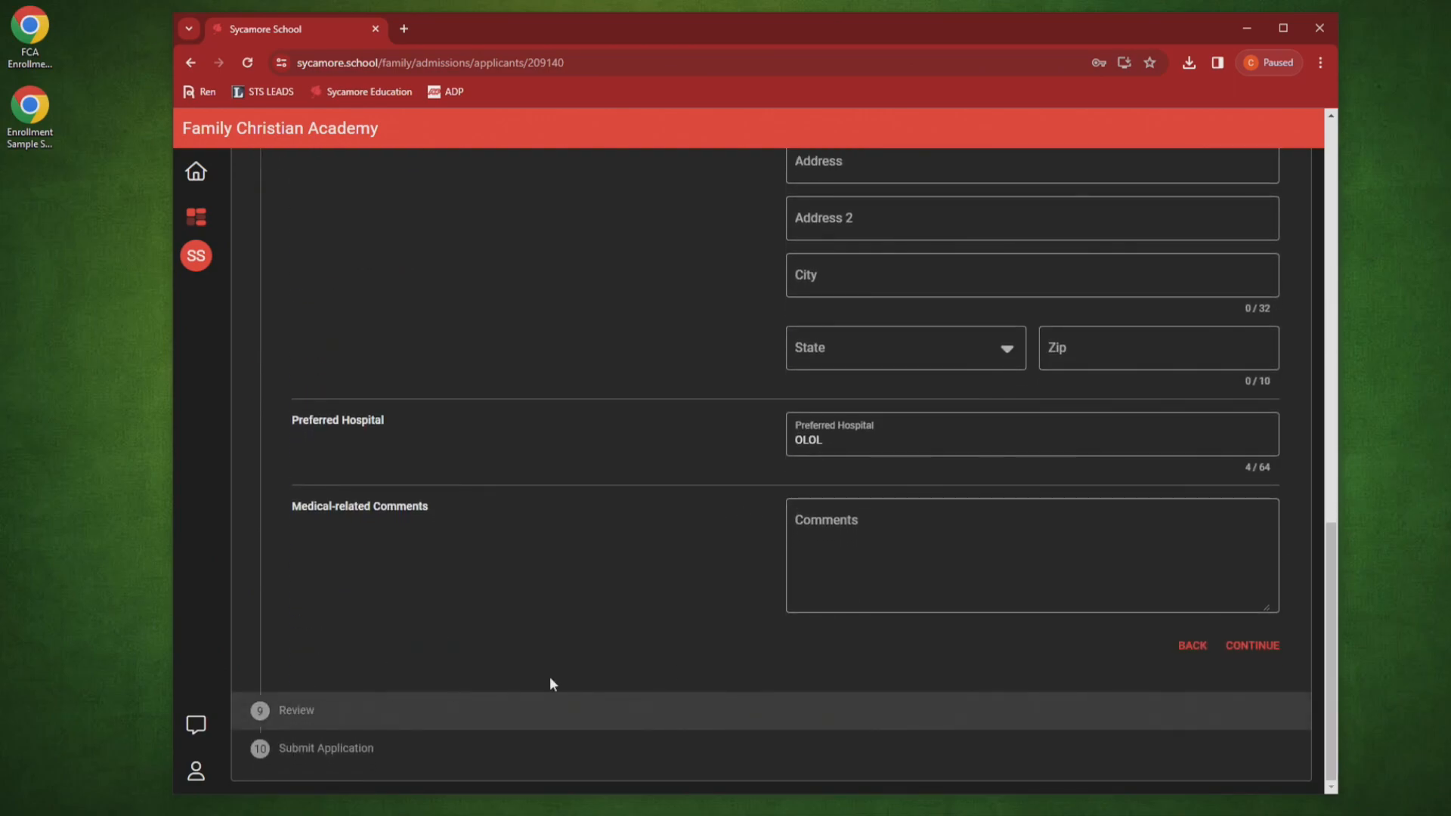
pyautogui.click(570, 710)
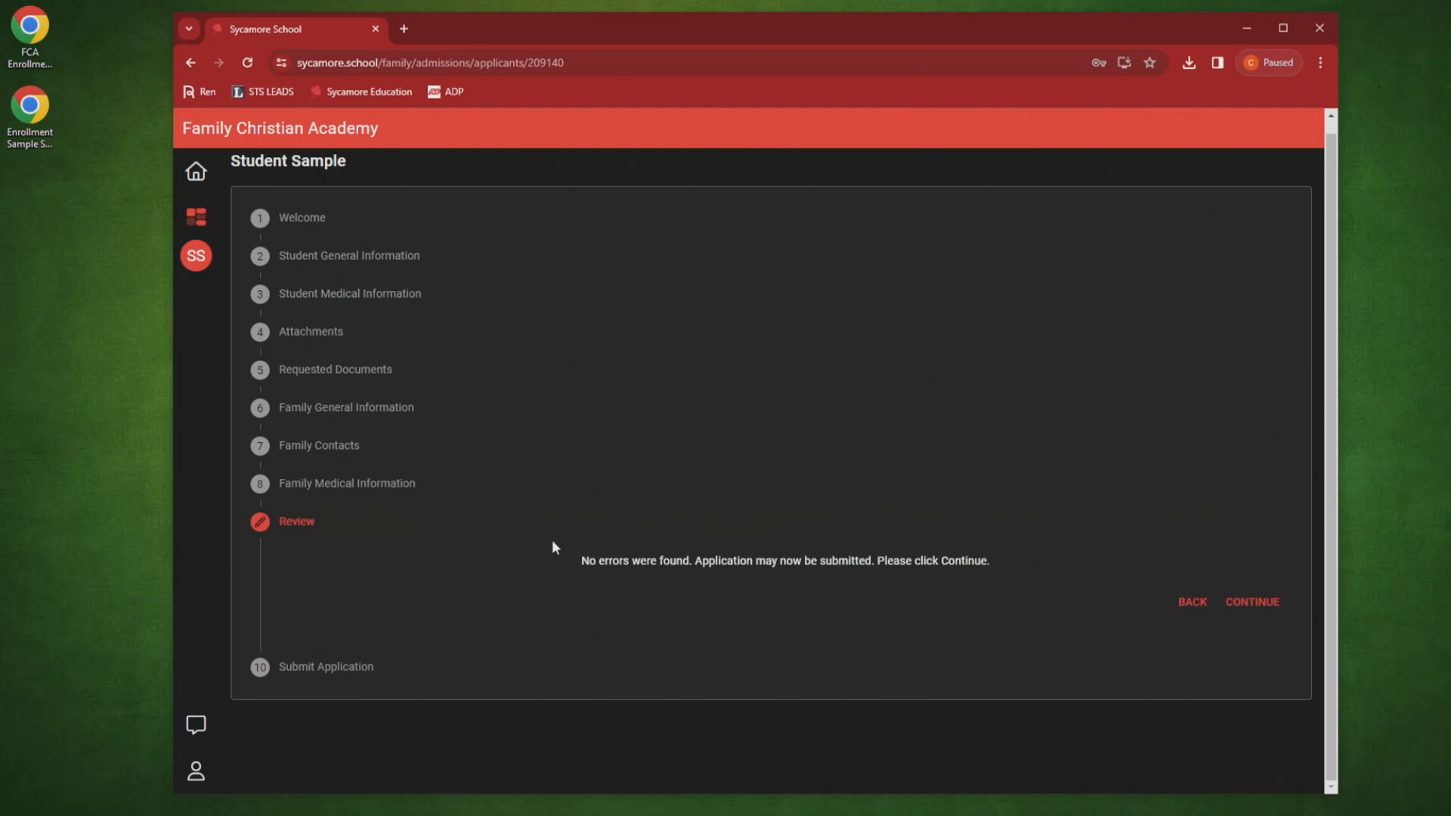
pyautogui.click(1239, 602)
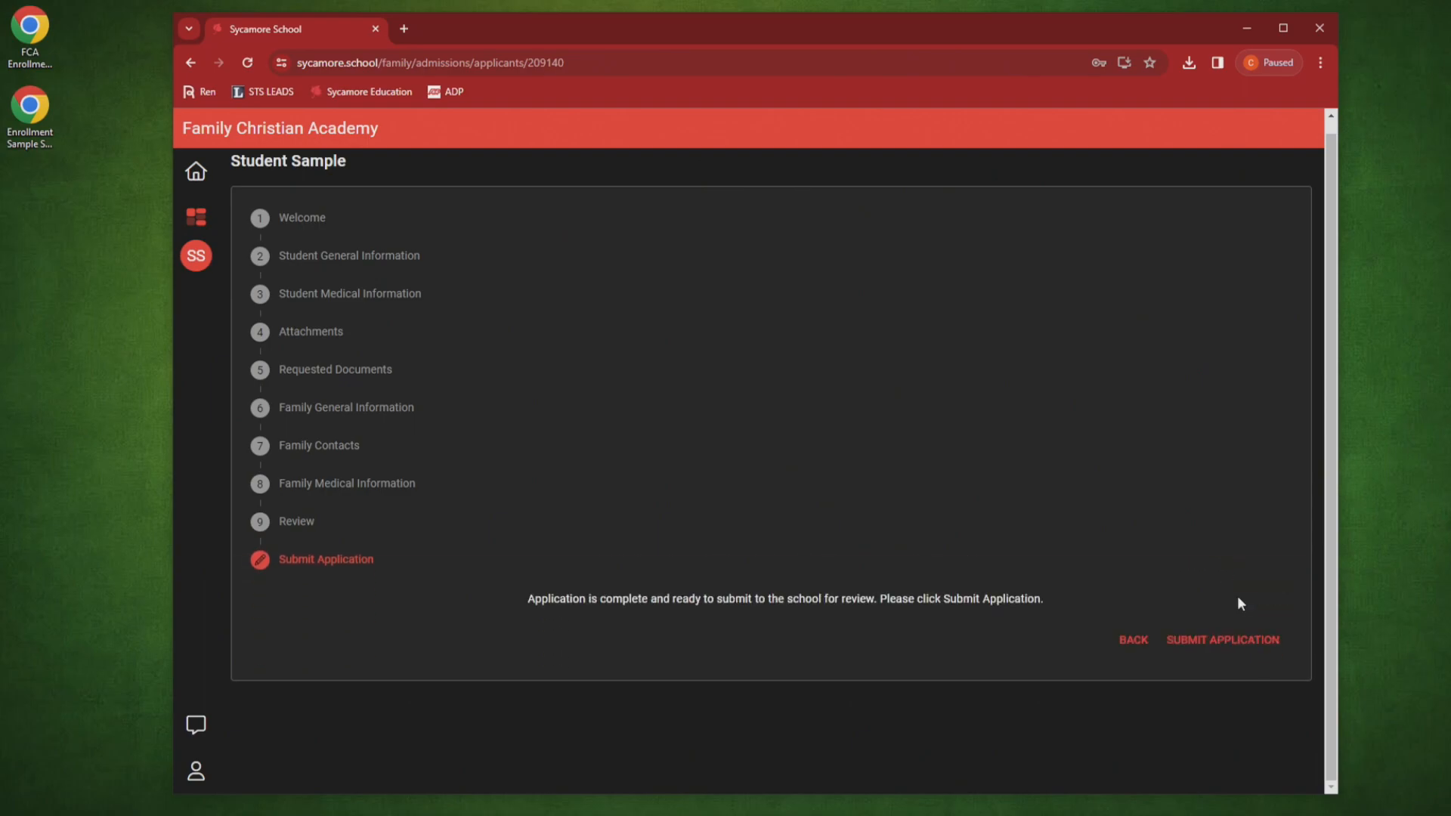
# Step: Submit the re-enrollment application to Family Christian Academy
pyautogui.click(1223, 640)
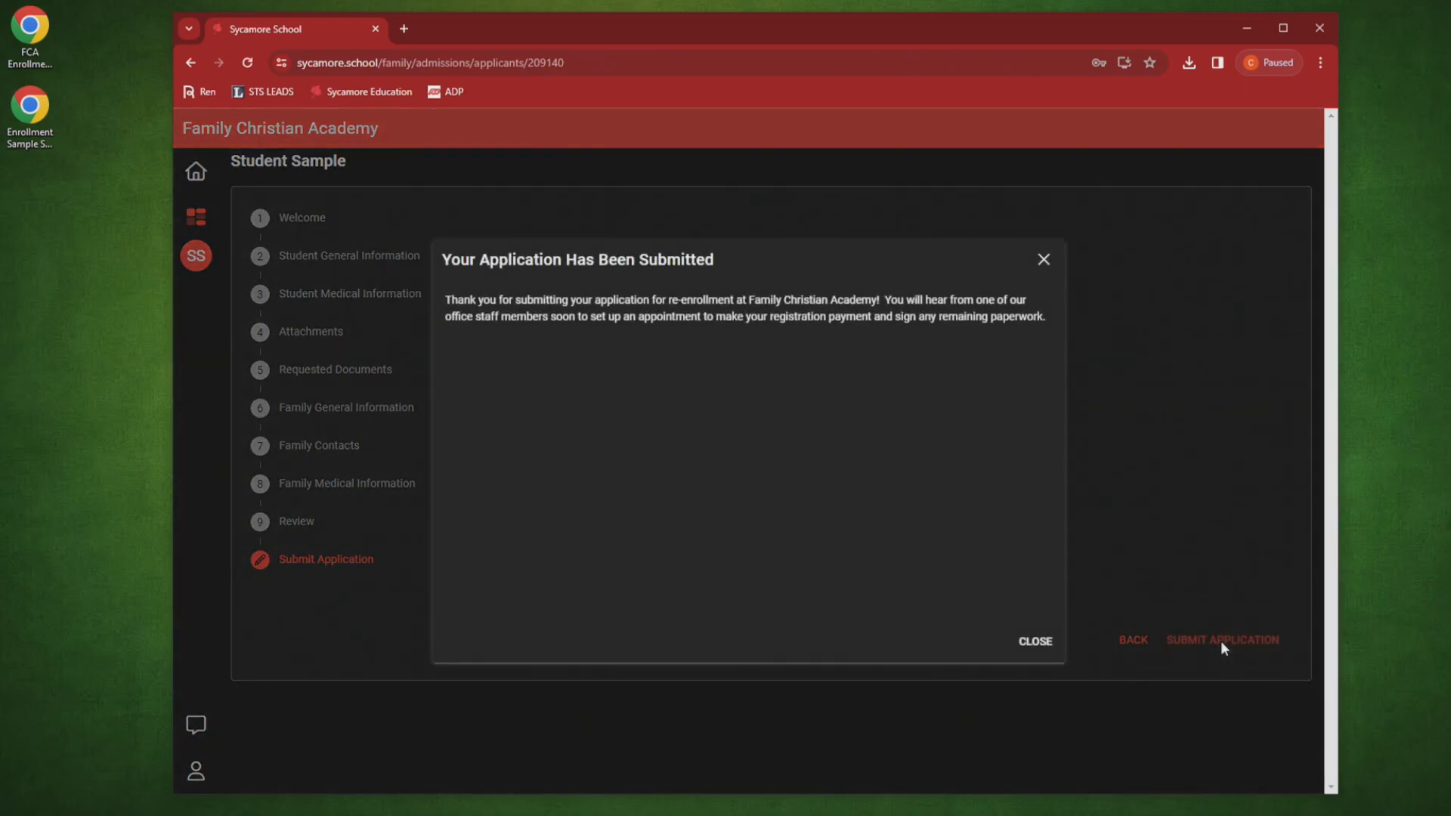